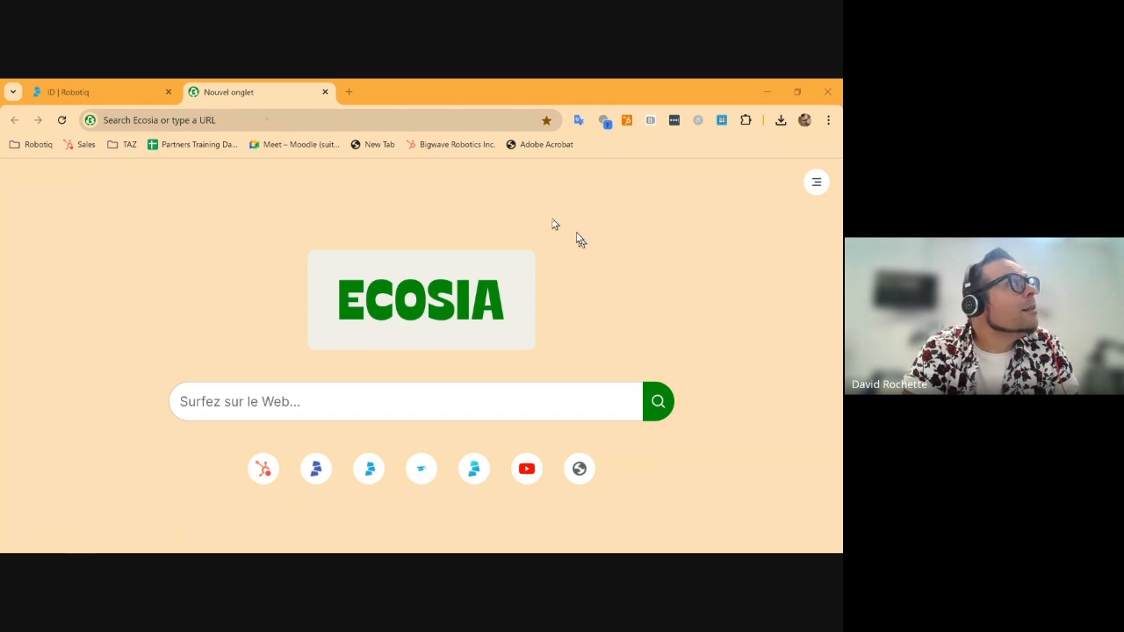
- Go to robotiq.com and open its Palletizing solution page
left_click(370, 115)
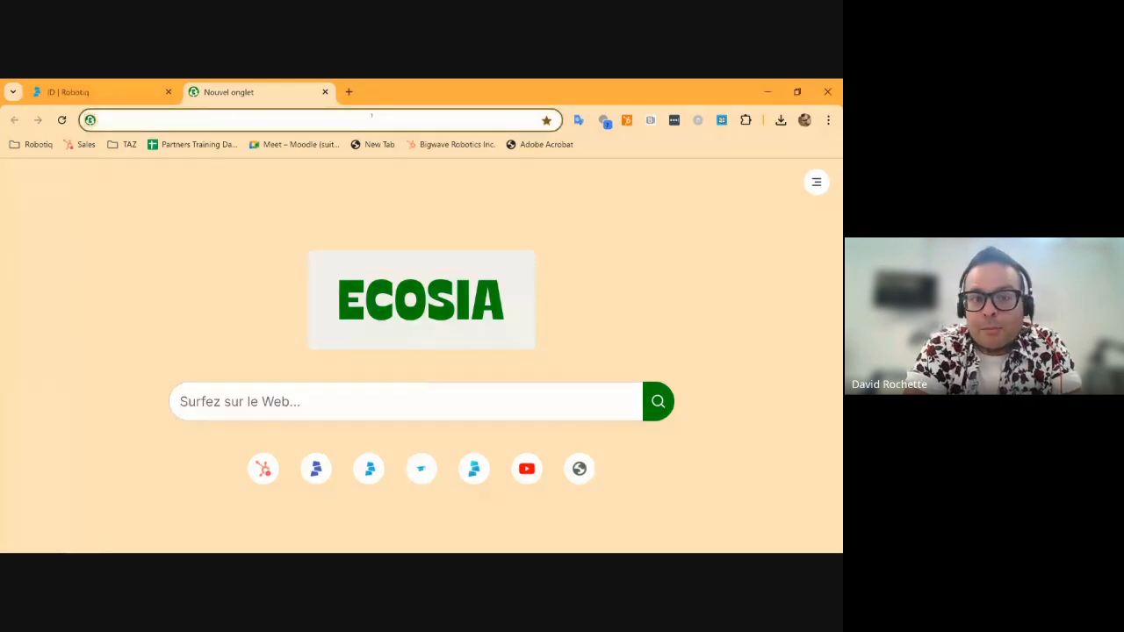
type("r")
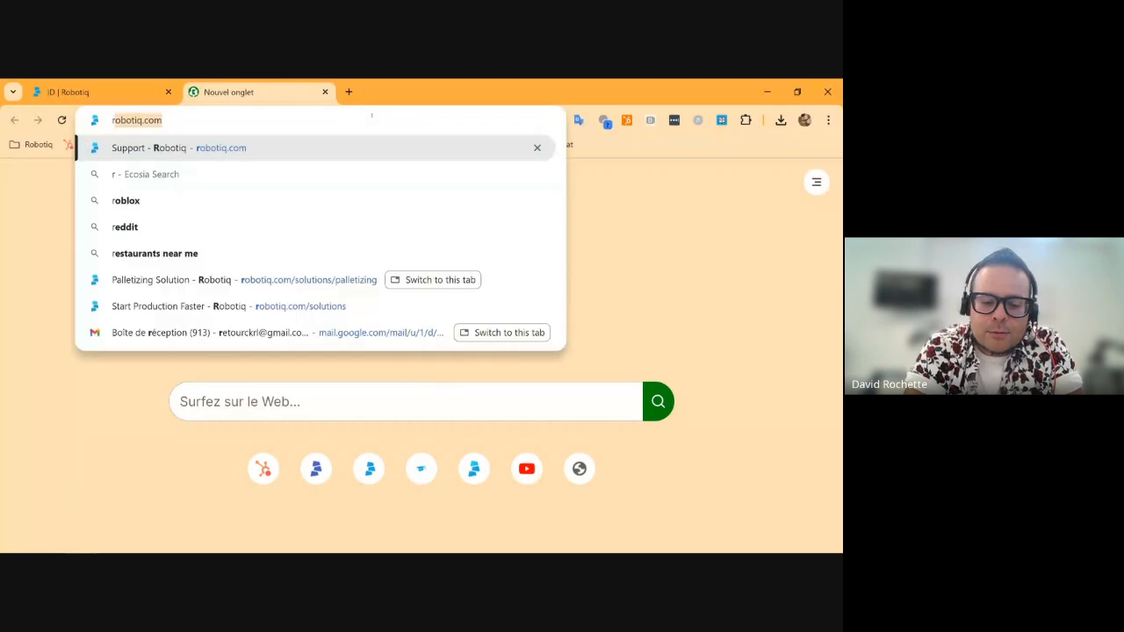
type("obotiq.com")
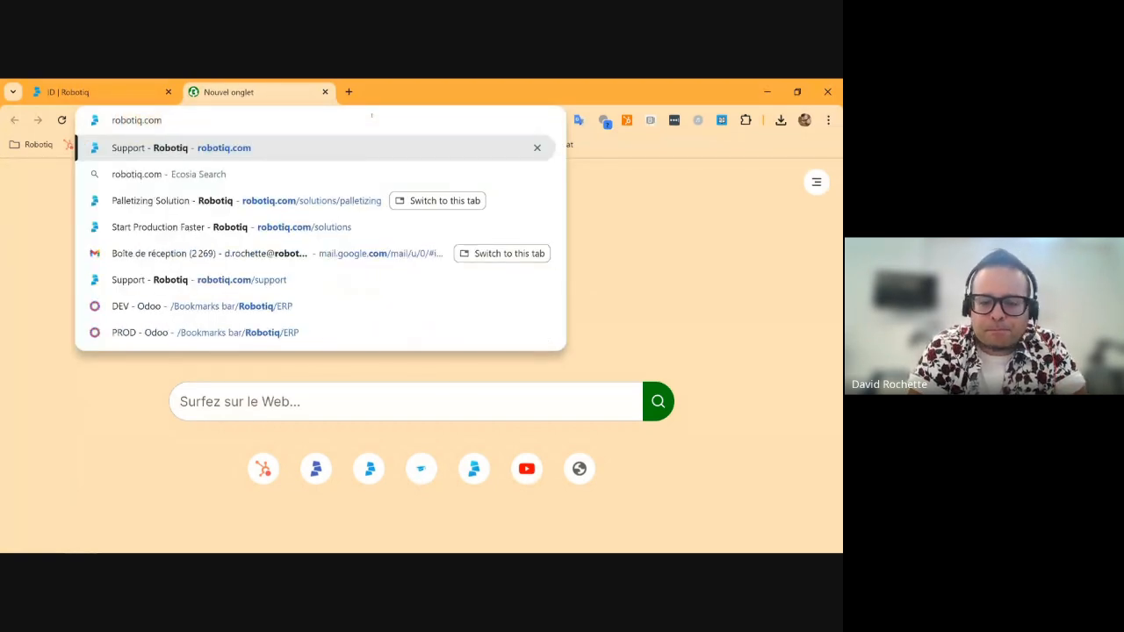
key("Return")
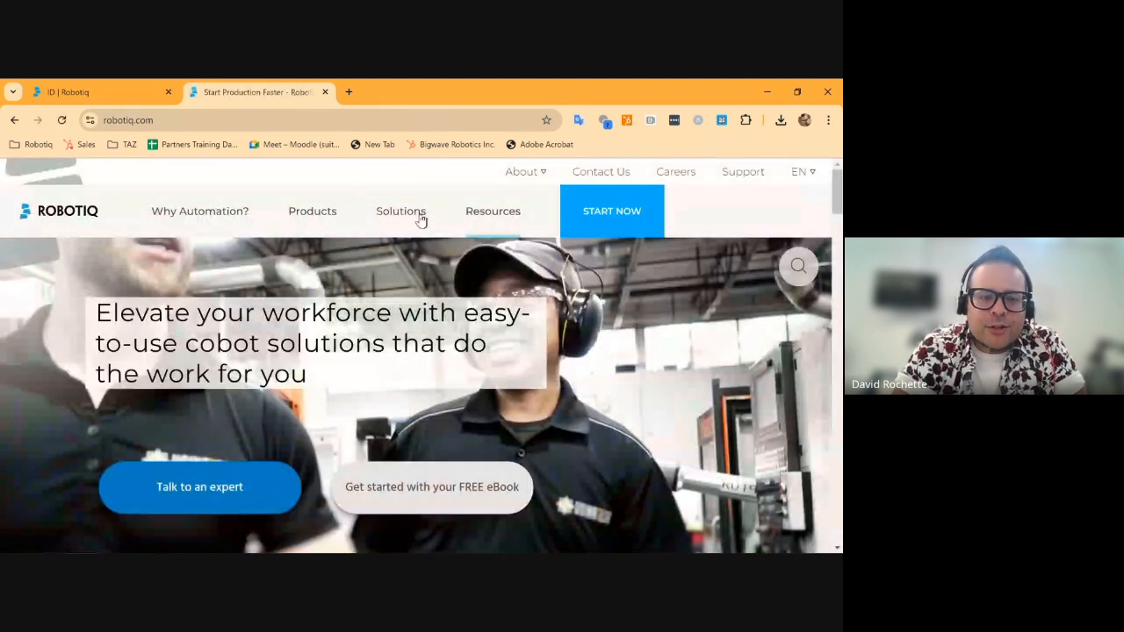
mouse_move(422, 221)
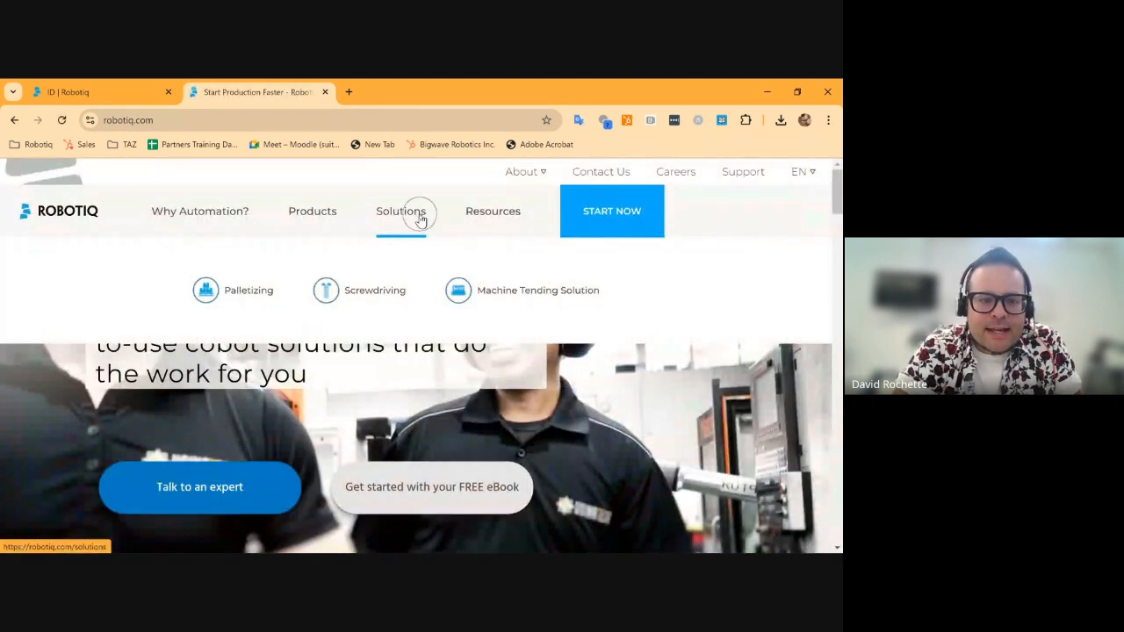
left_click(247, 291)
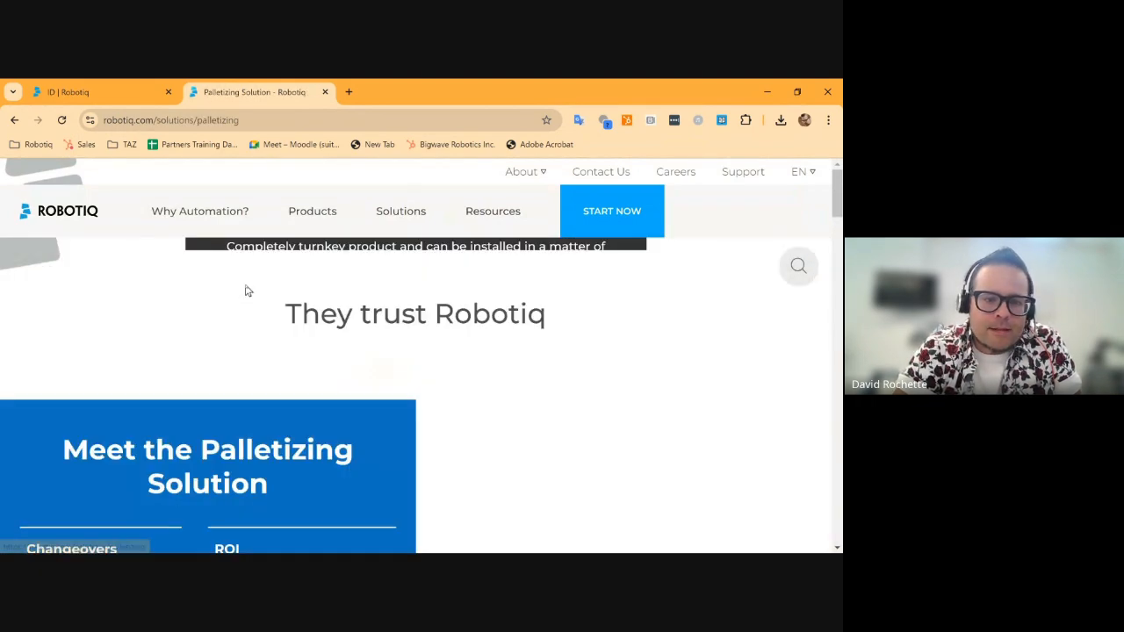
- Launch the online configurator from the "Does it fit in your factory?" section of the palletizing page
scroll(248, 281, "down", 2)
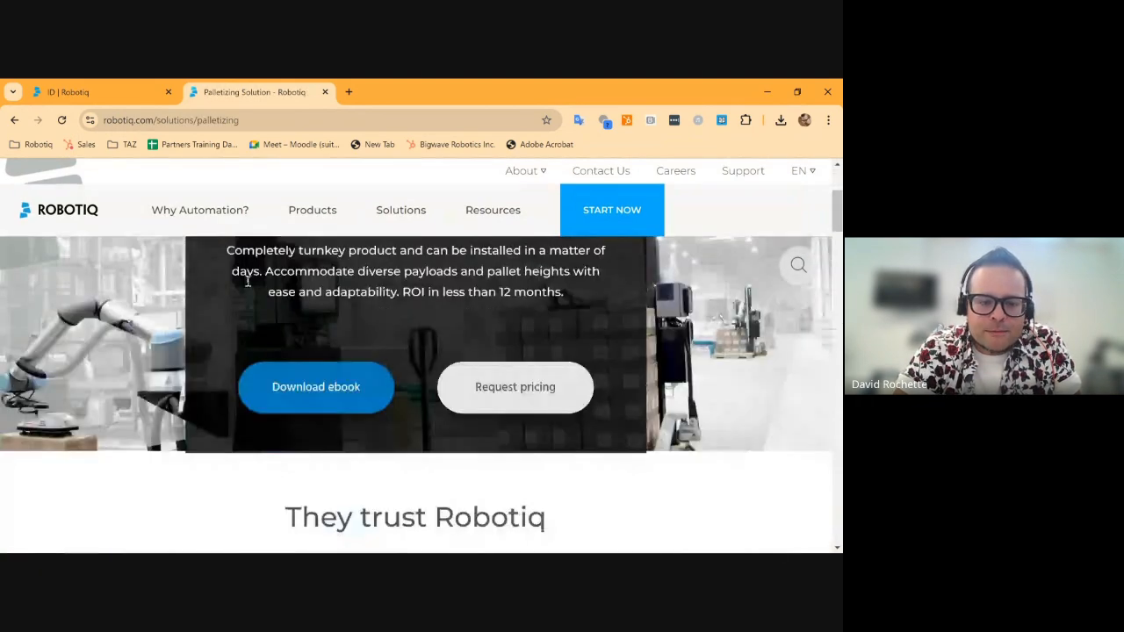
scroll(248, 281, "down", 6)
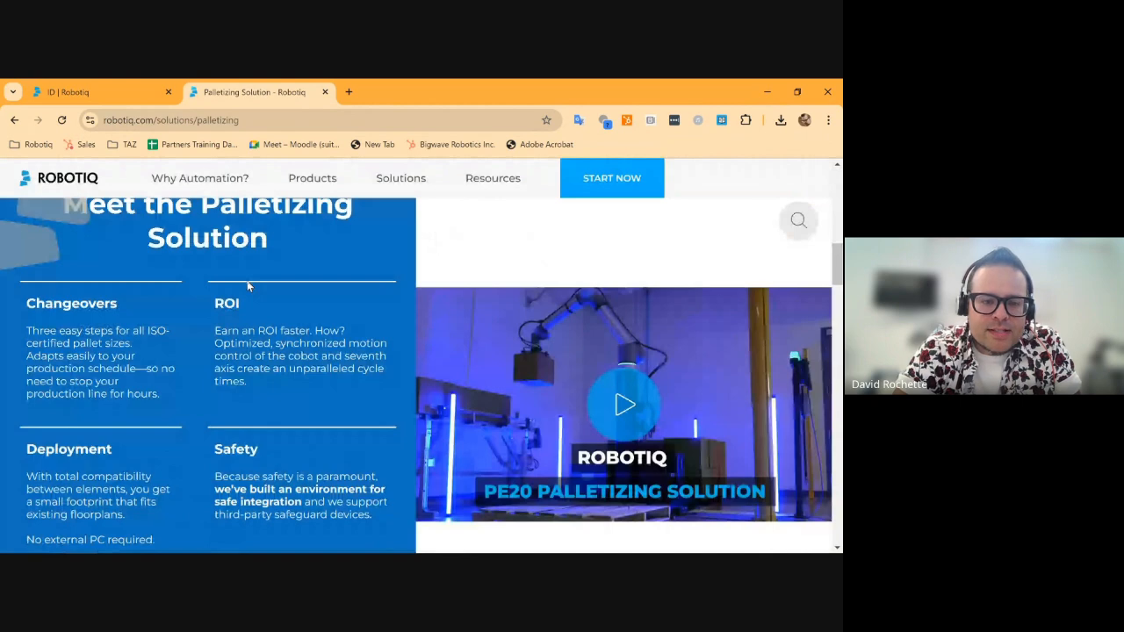
scroll(248, 284, "down", 10)
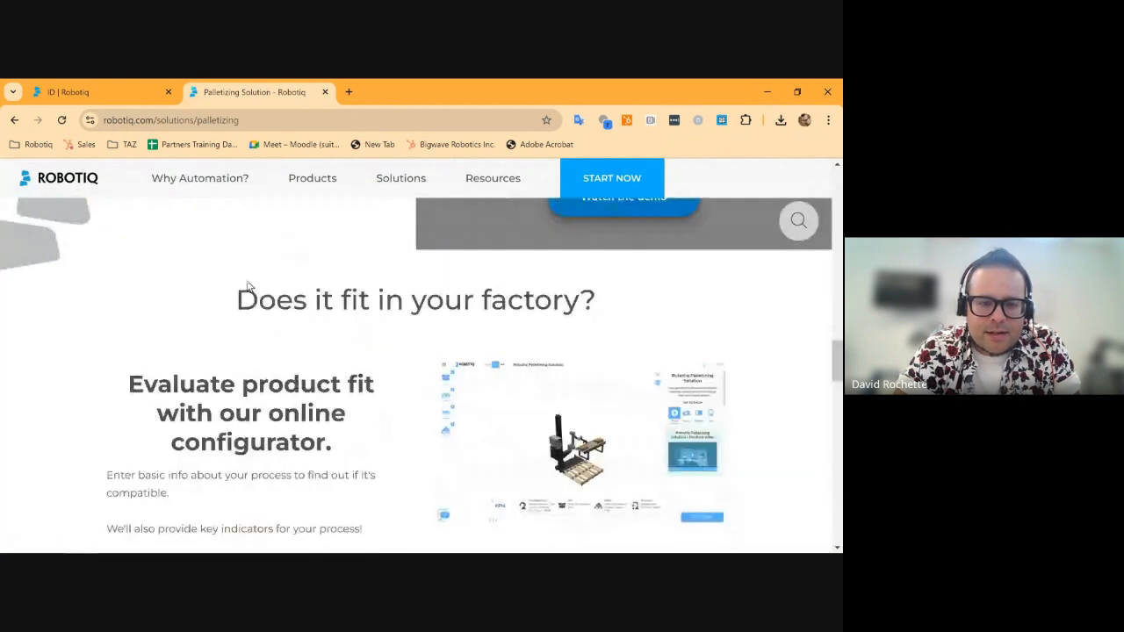
scroll(248, 285, "down", 1)
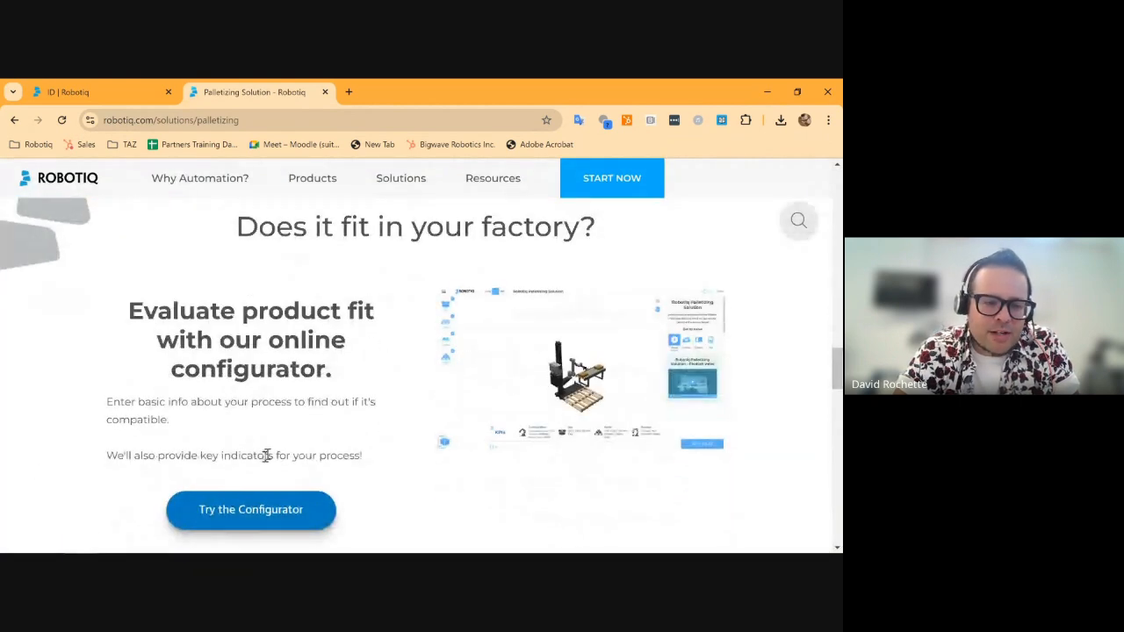
left_click(191, 518)
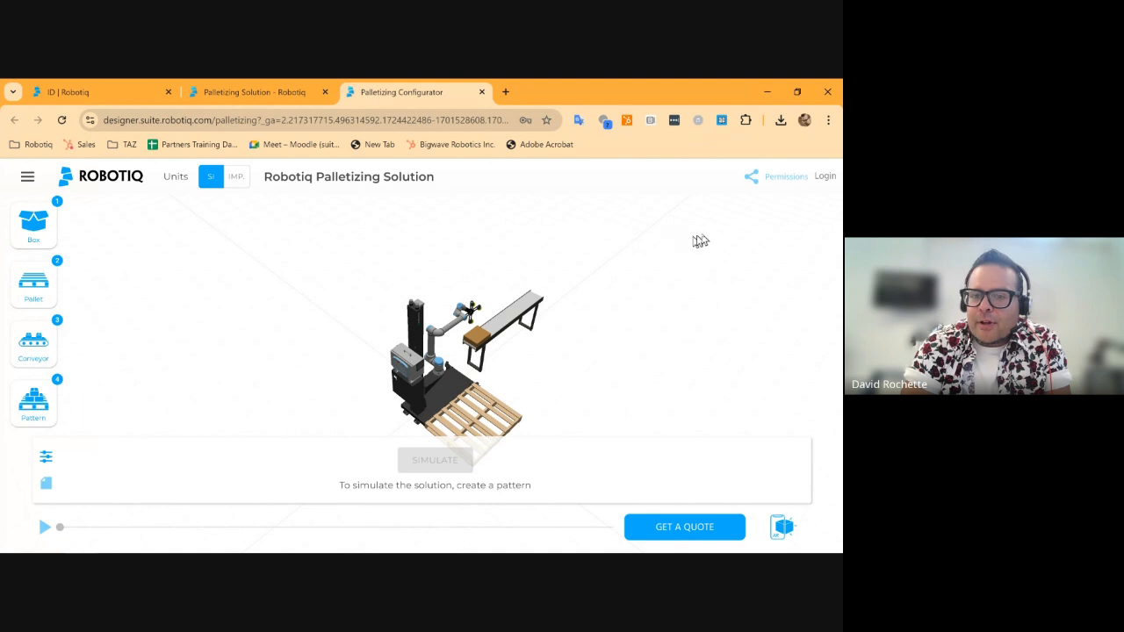
- Log in to the configurator with the prefilled account credentials and open the project dashboard
left_click(823, 188)
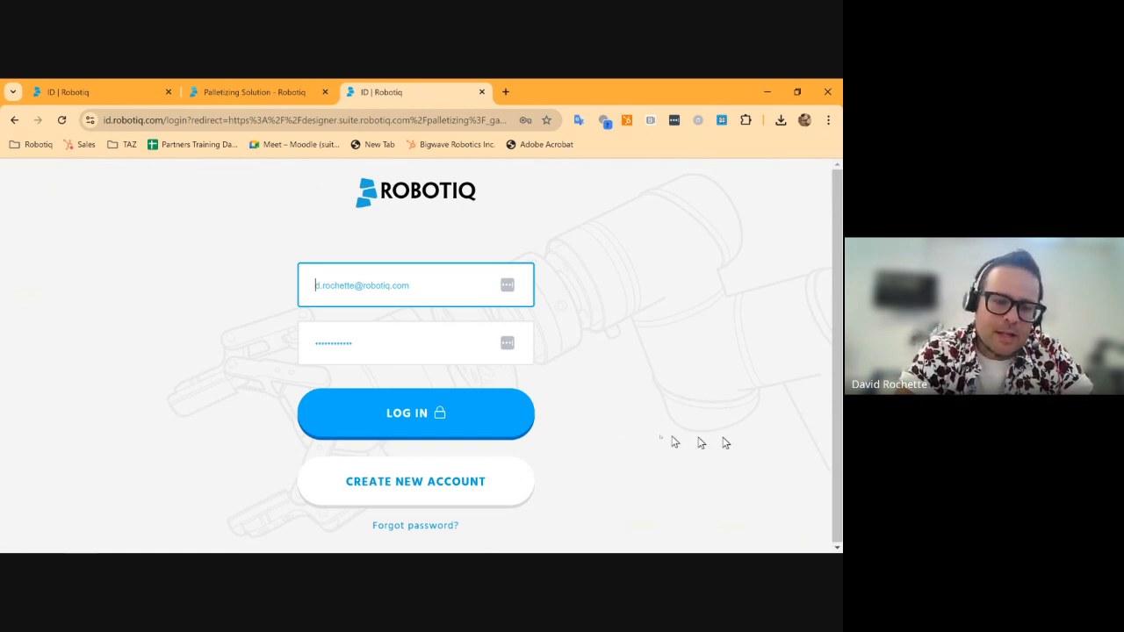
left_click(459, 410)
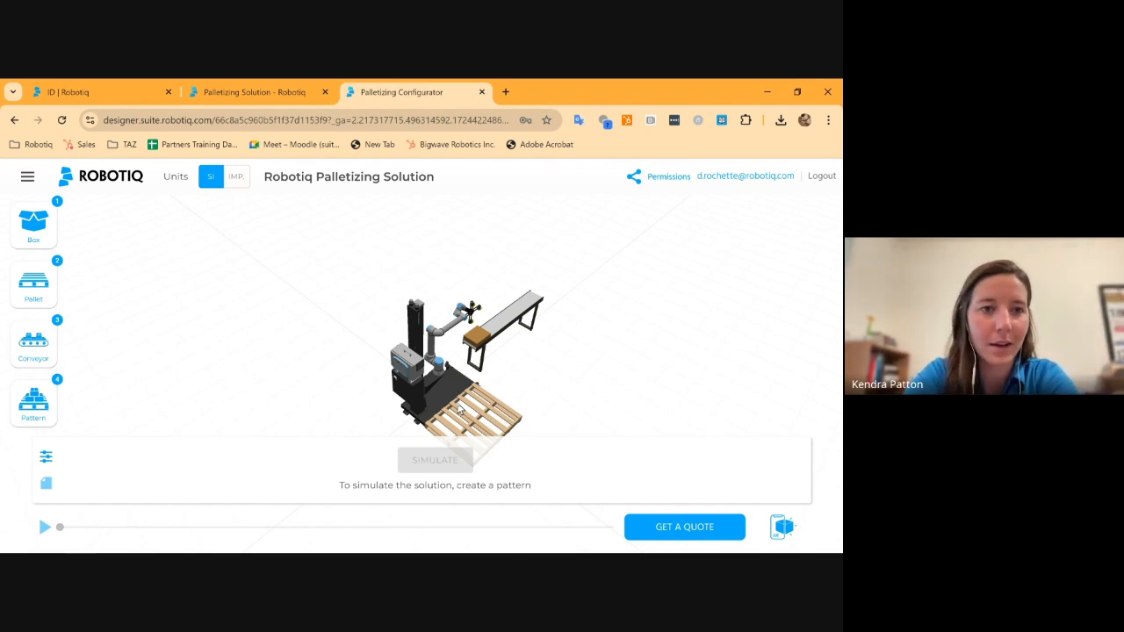
left_click(27, 181)
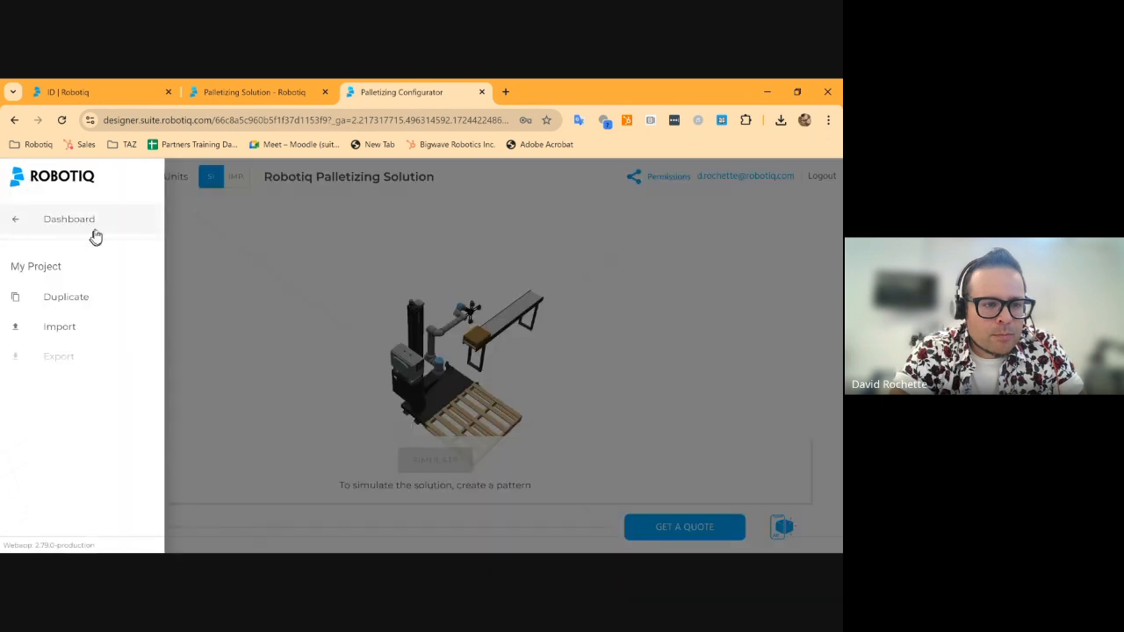
left_click(96, 228)
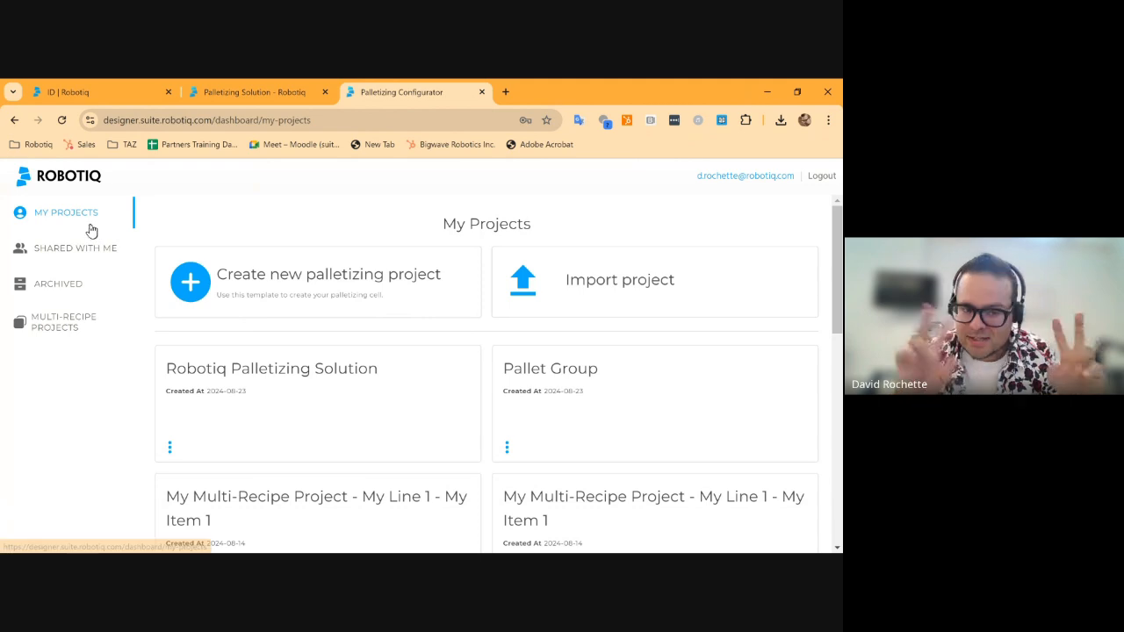
- View the multi-recipe projects, return to My Projects and create a new palletizing project
left_click(71, 326)
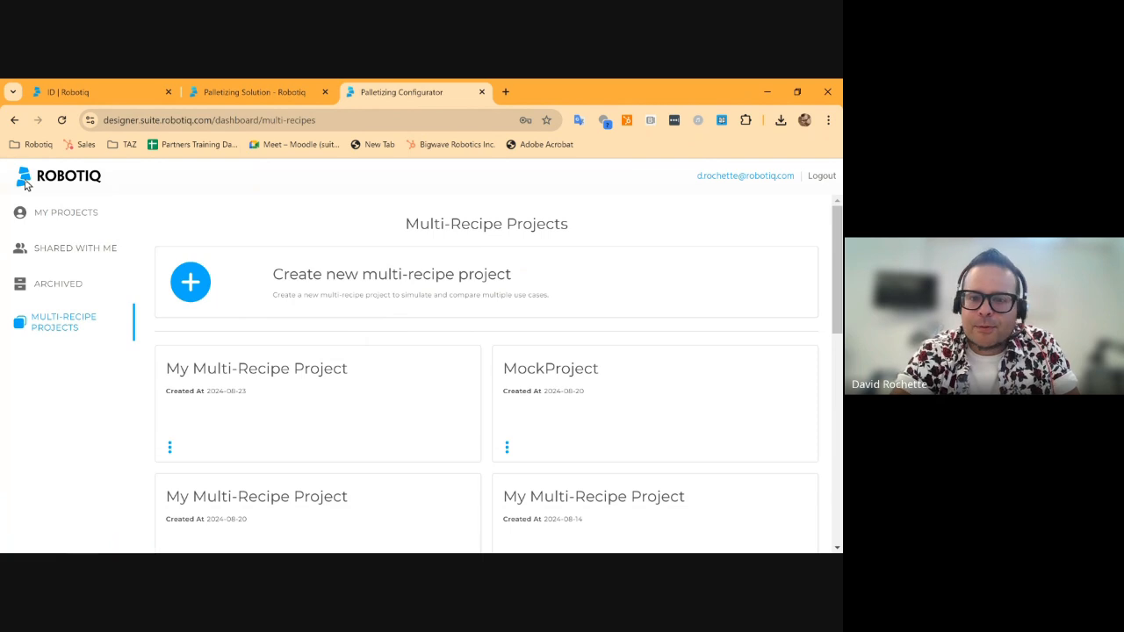
left_click(78, 214)
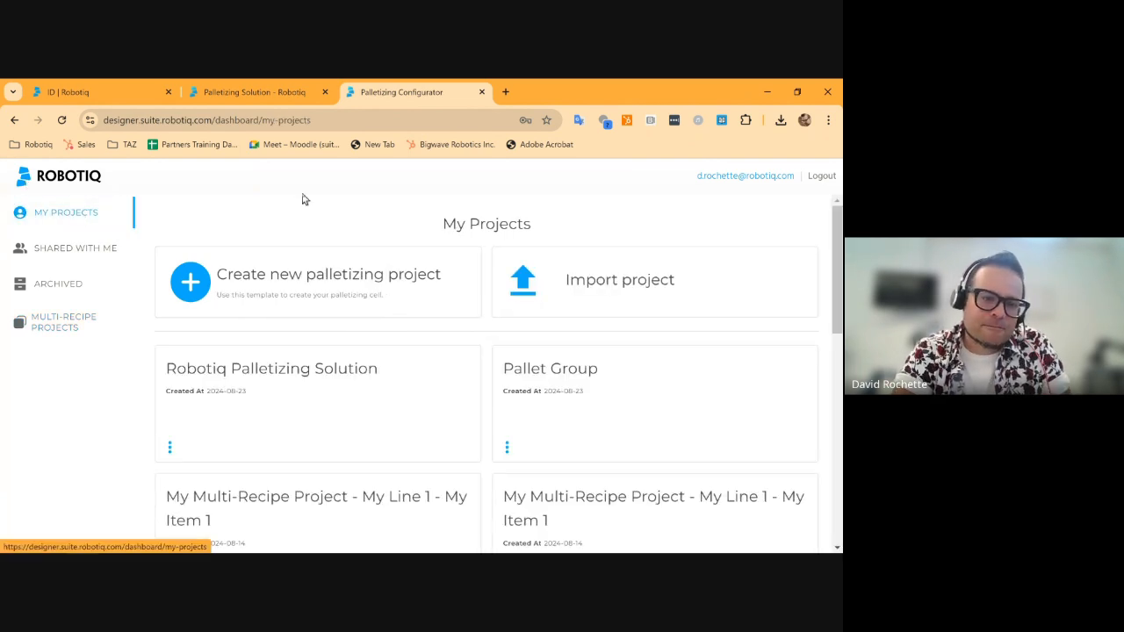
left_click(253, 285)
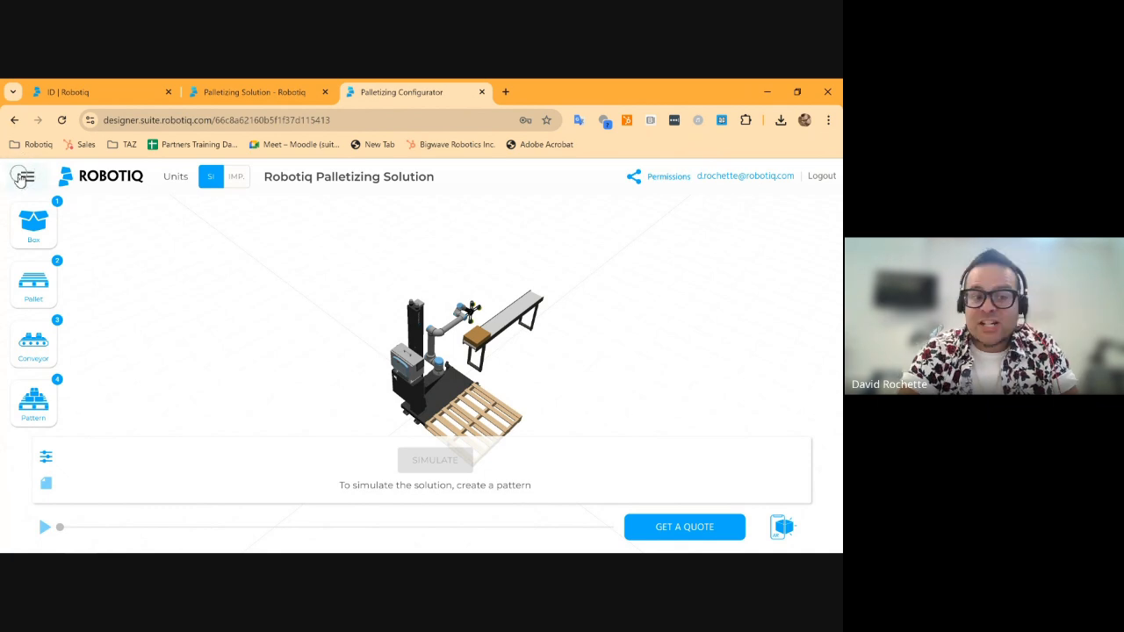
- Switch the project units to imperial and back to SI
left_click(231, 189)
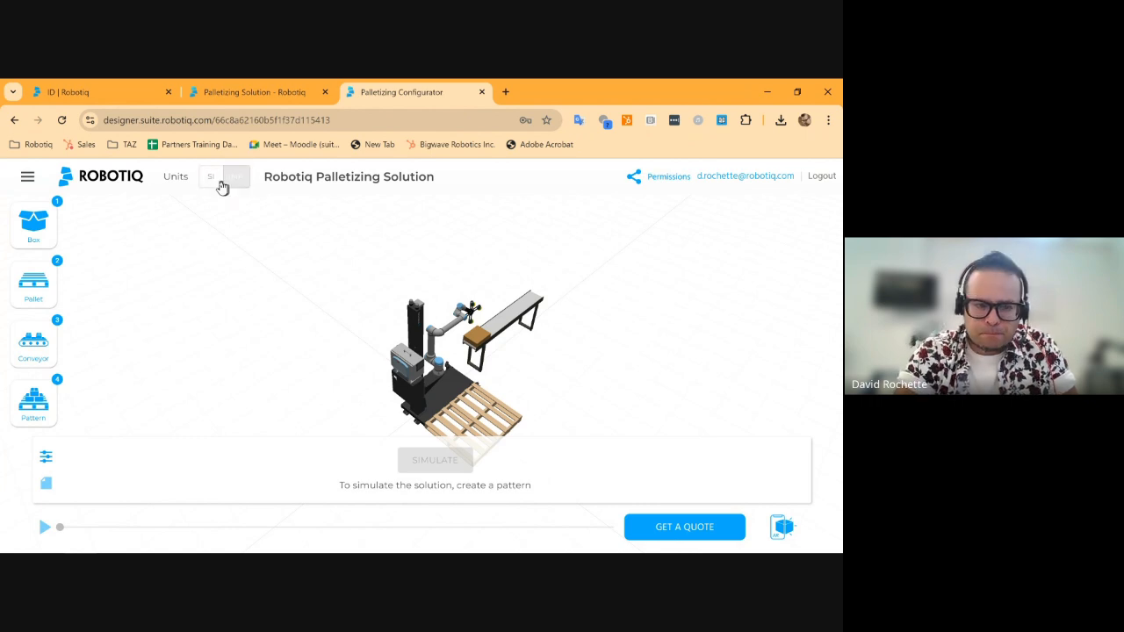
left_click(213, 181)
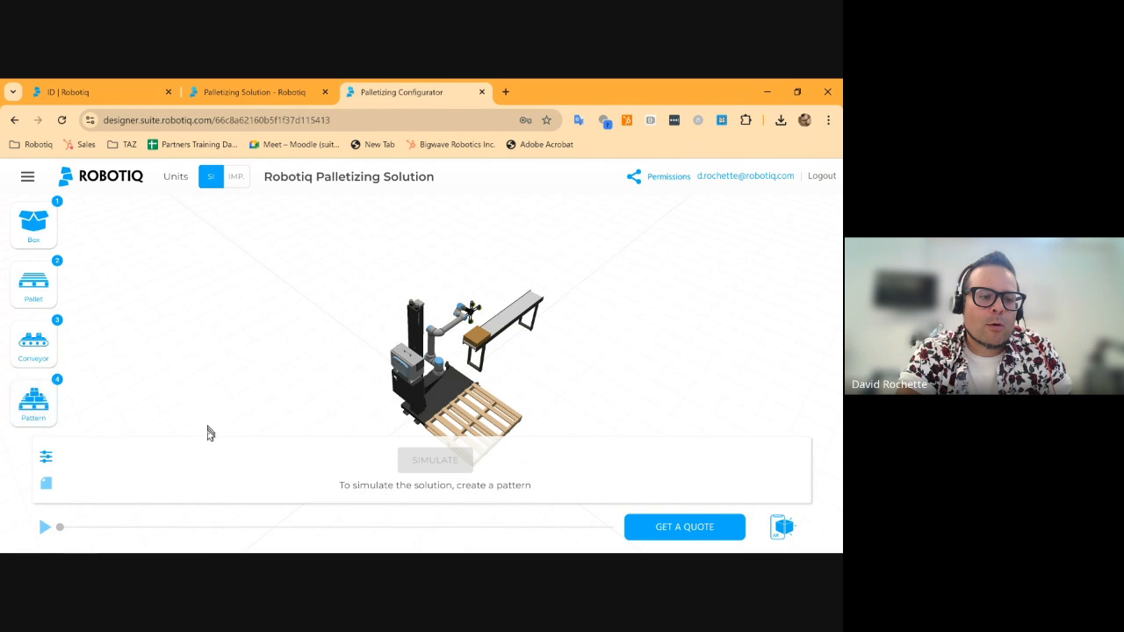
left_click(394, 468)
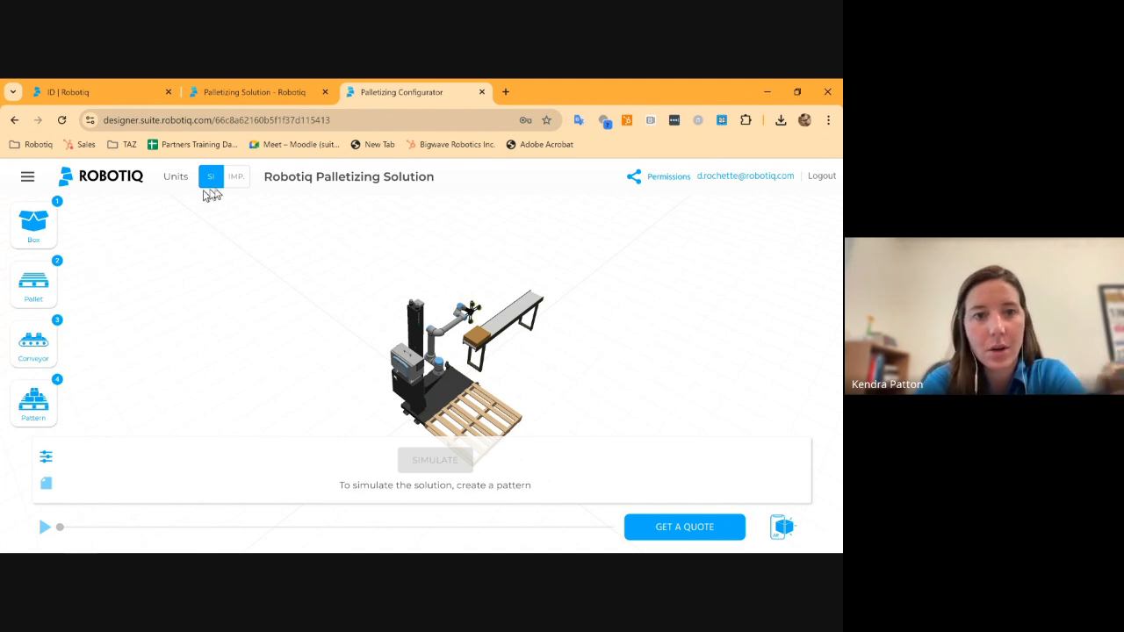
- Rename the palletizing project as "Chocolate Factory"
double_click(339, 176)
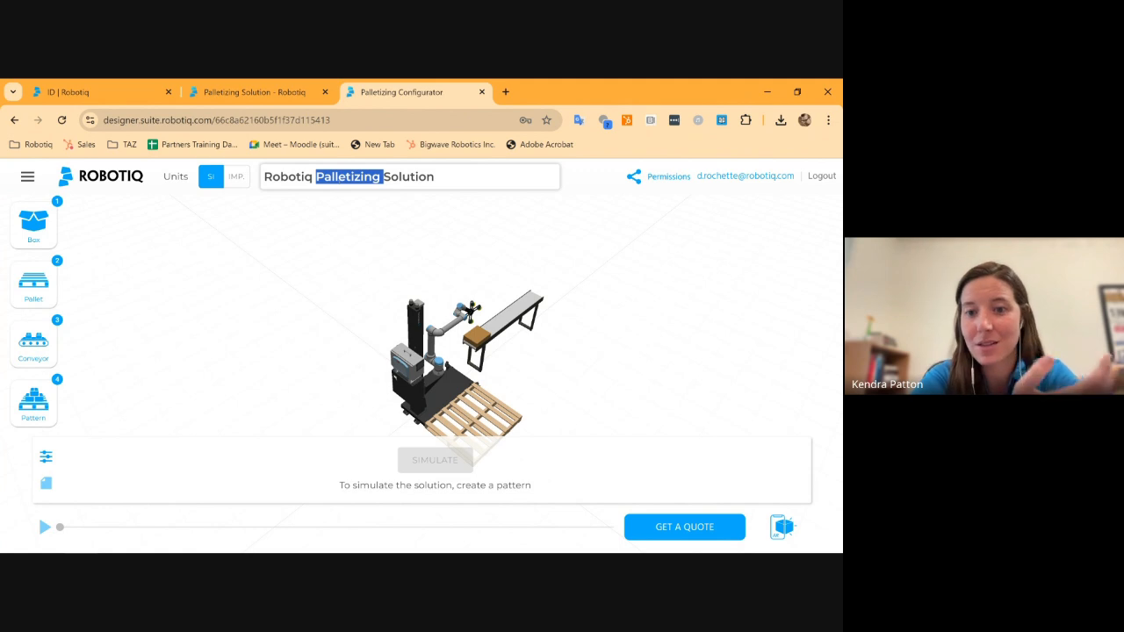
key("Delete")
key("Delete")
key("Delete")
key("Delete")
key("Delete")
key("Delete")
key("Delete")
key("Delete")
key("Delete")
key("Delete")
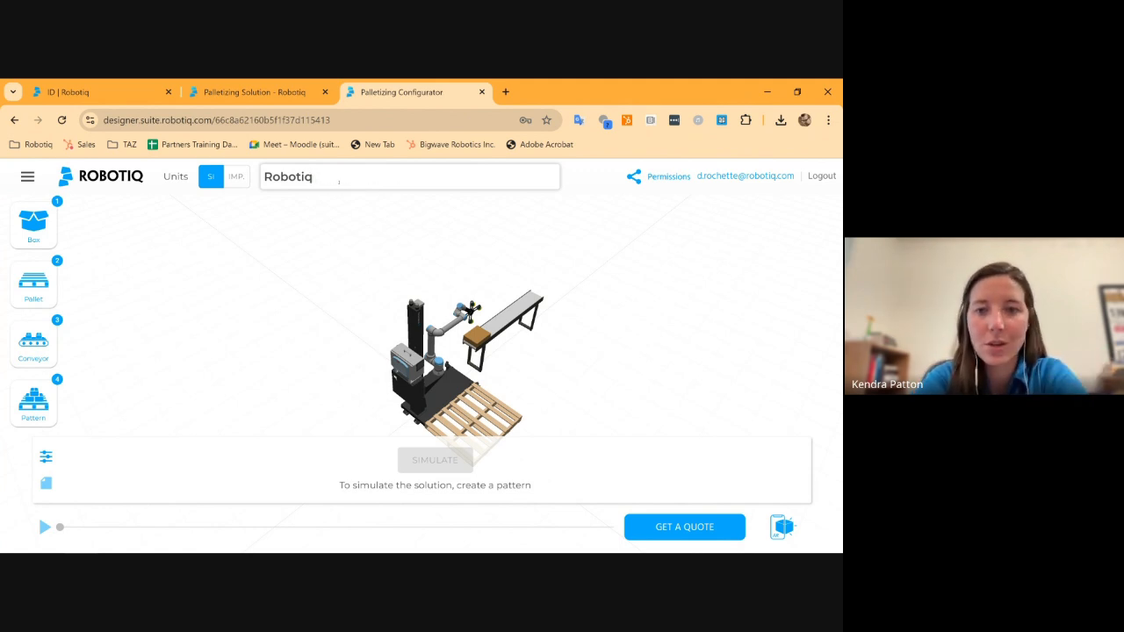
key("BackSpace")
key("BackSpace")
key("BackSpace")
key("BackSpace")
key("BackSpace")
key("BackSpace")
key("BackSpace")
key("BackSpace")
type("C")
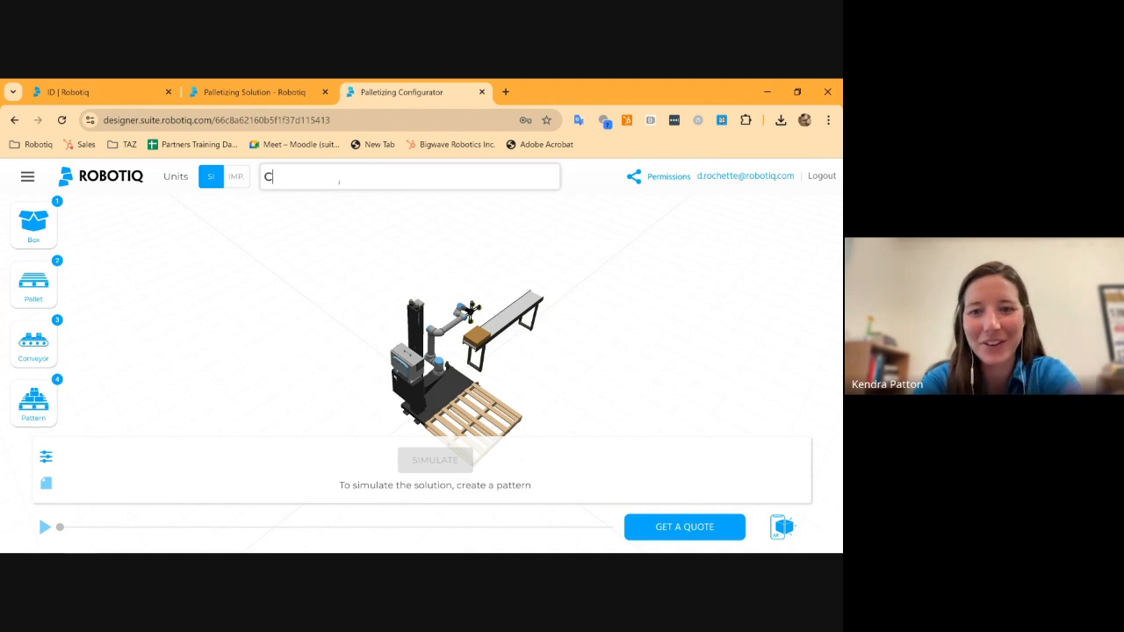
type("hoc")
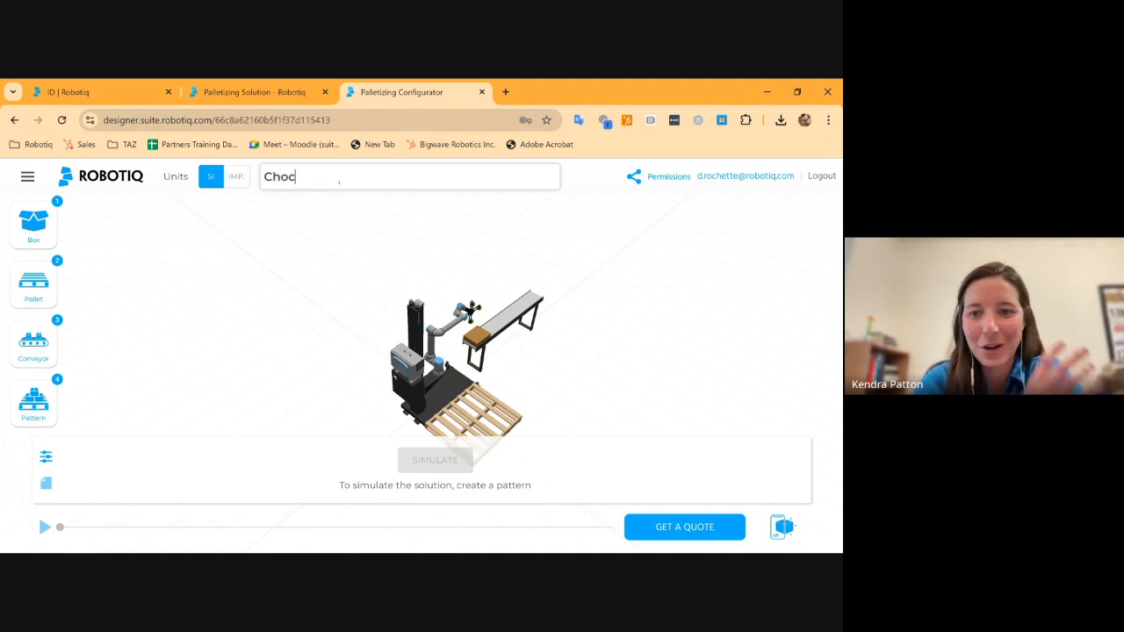
type("olate Fact")
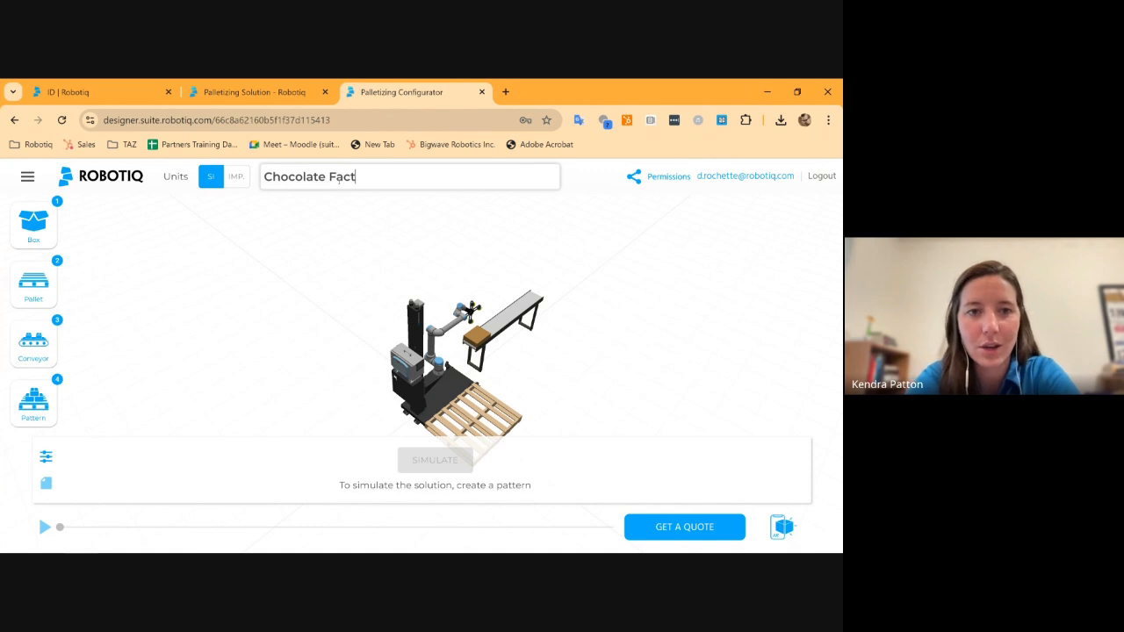
type("ory")
left_click(666, 379)
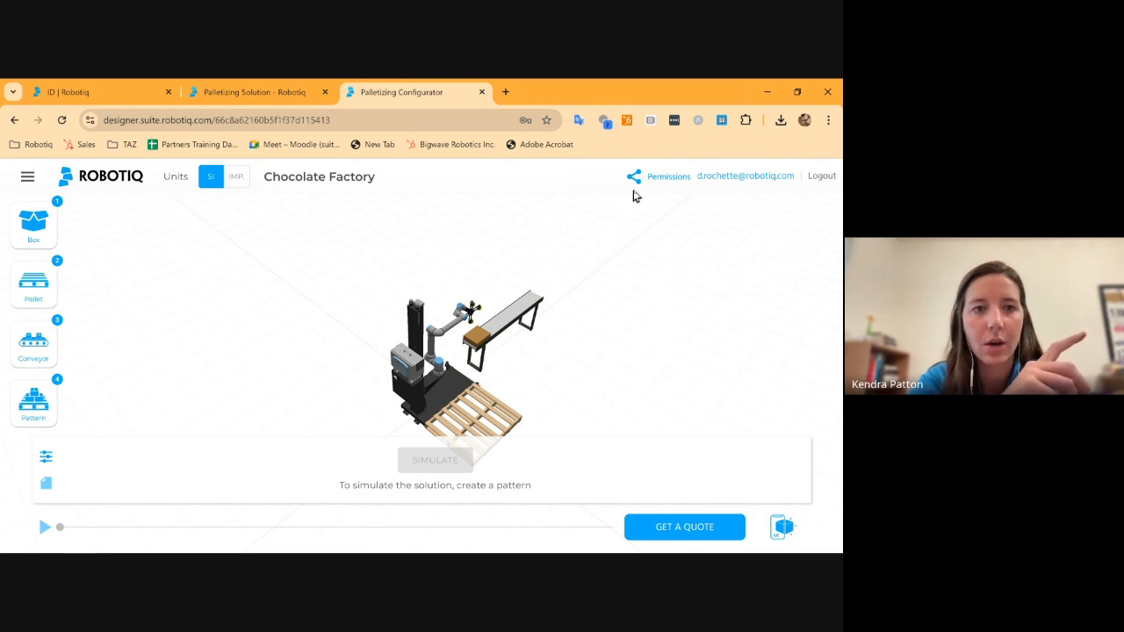
- Open a copy of the Chocolate Factory project's link in a new browser tab and return to the original project tab
left_click(403, 123)
key("ctrl+c")
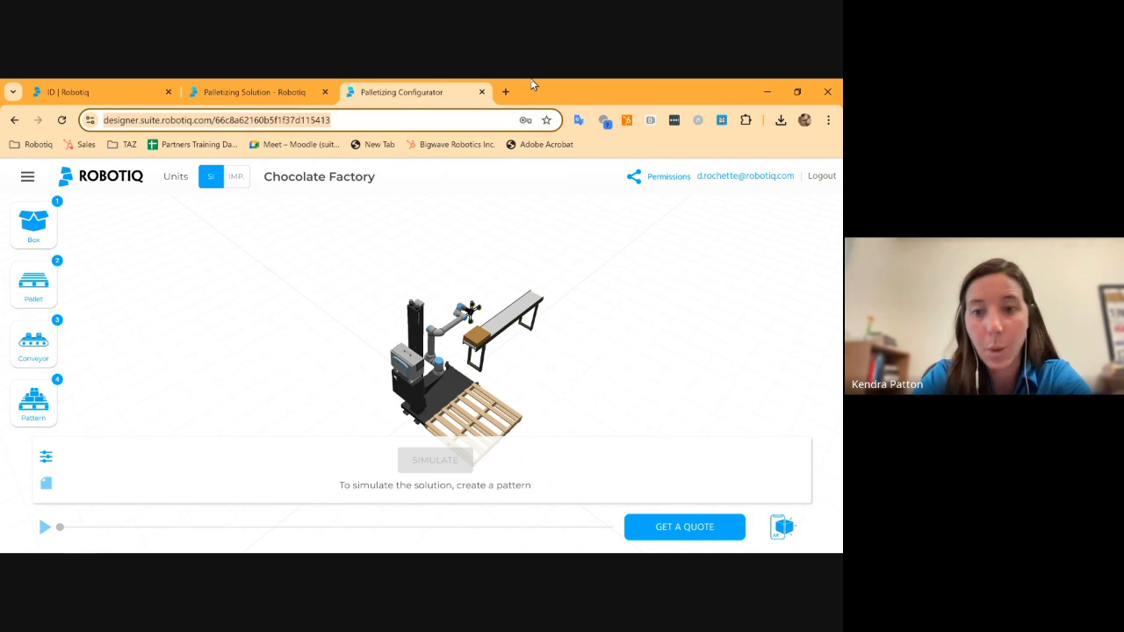
left_click(505, 92)
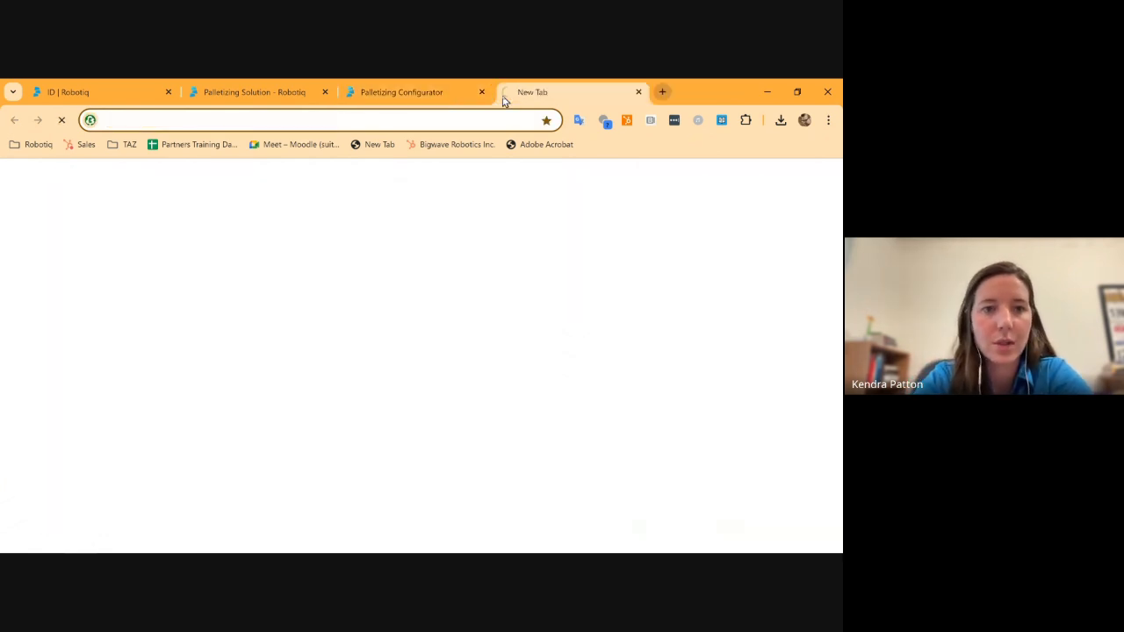
key("ctrl+v")
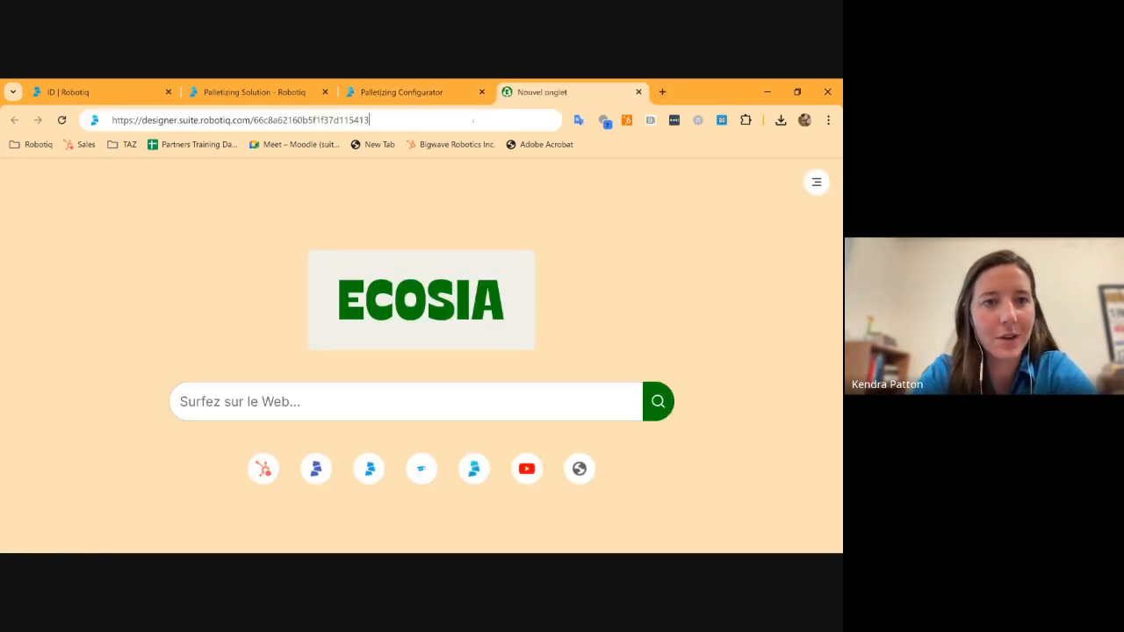
key("Return")
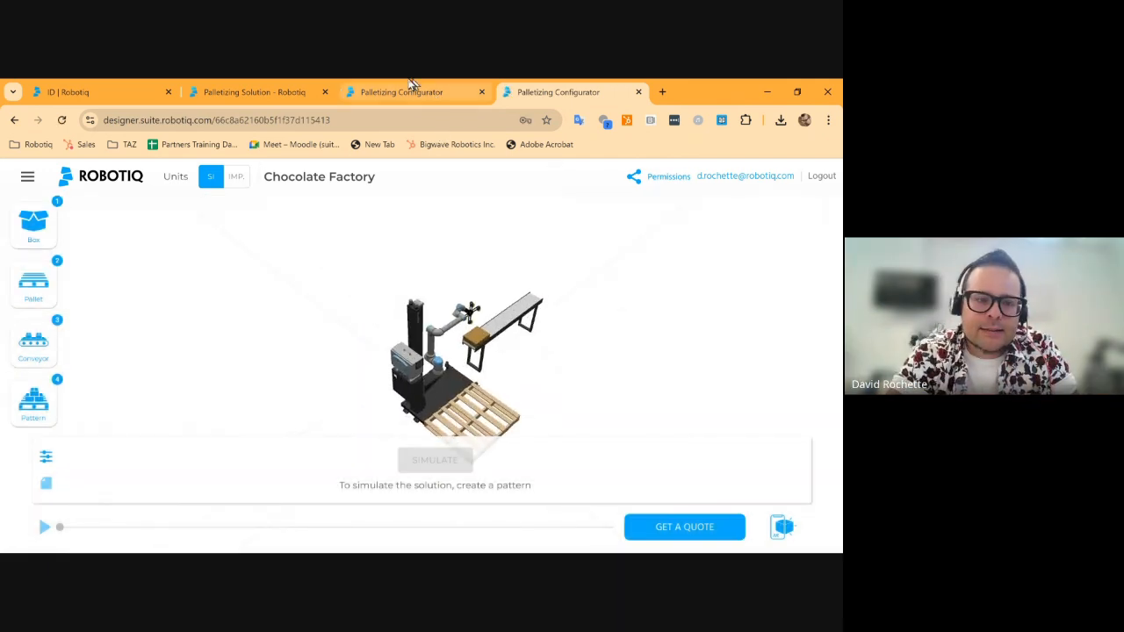
left_click(406, 97)
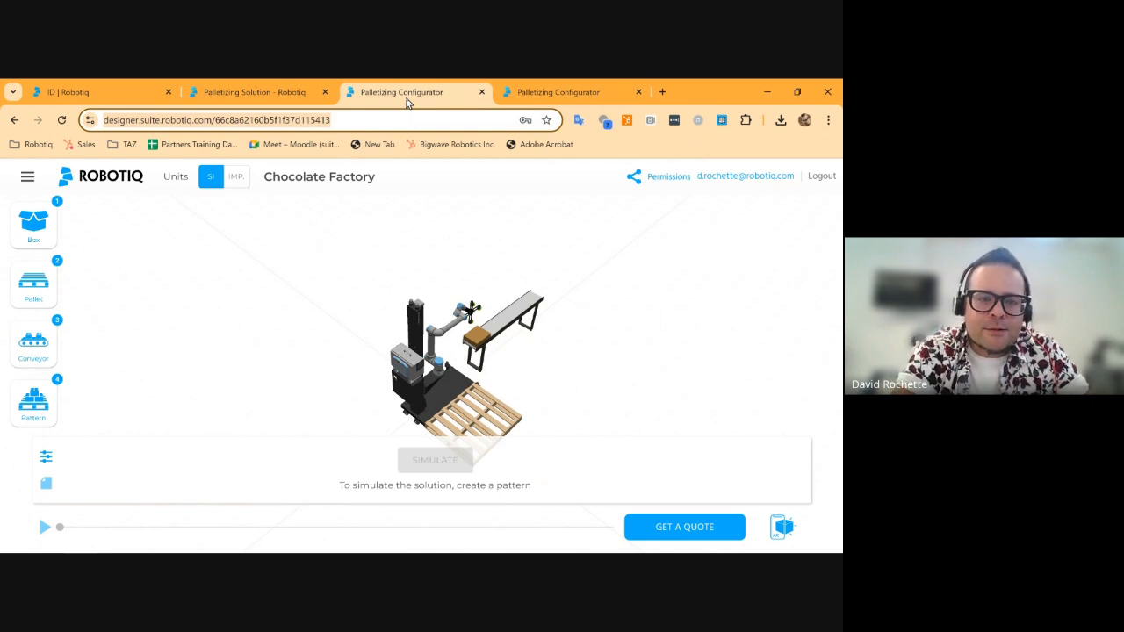
left_click(319, 270)
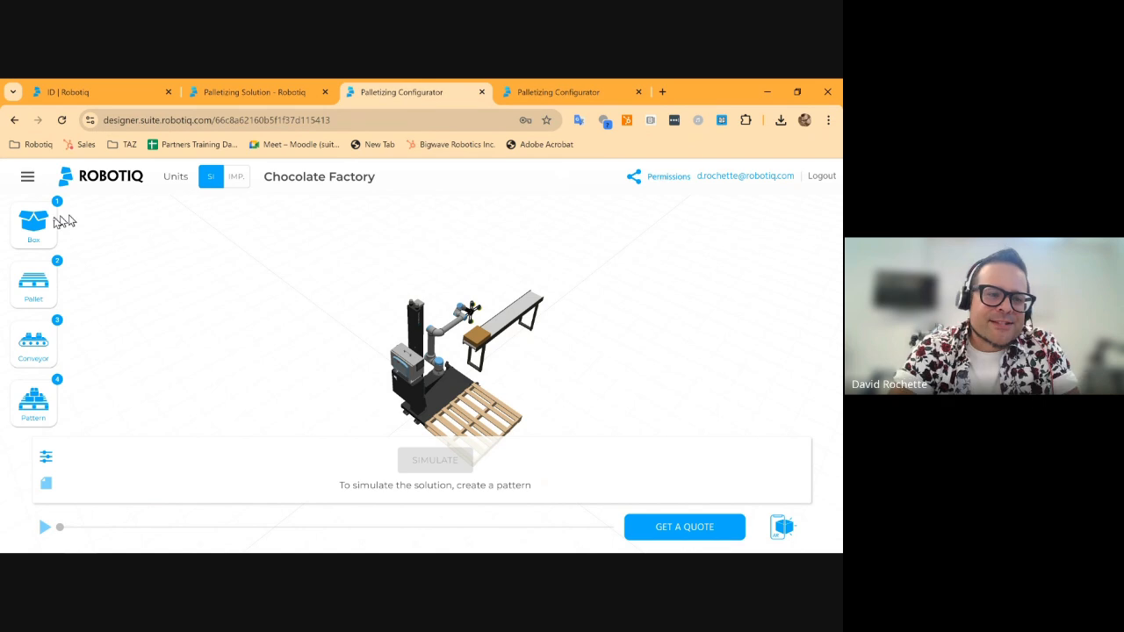
- Open the box settings, clear the side length and switch the project units to imperial
left_click(22, 229)
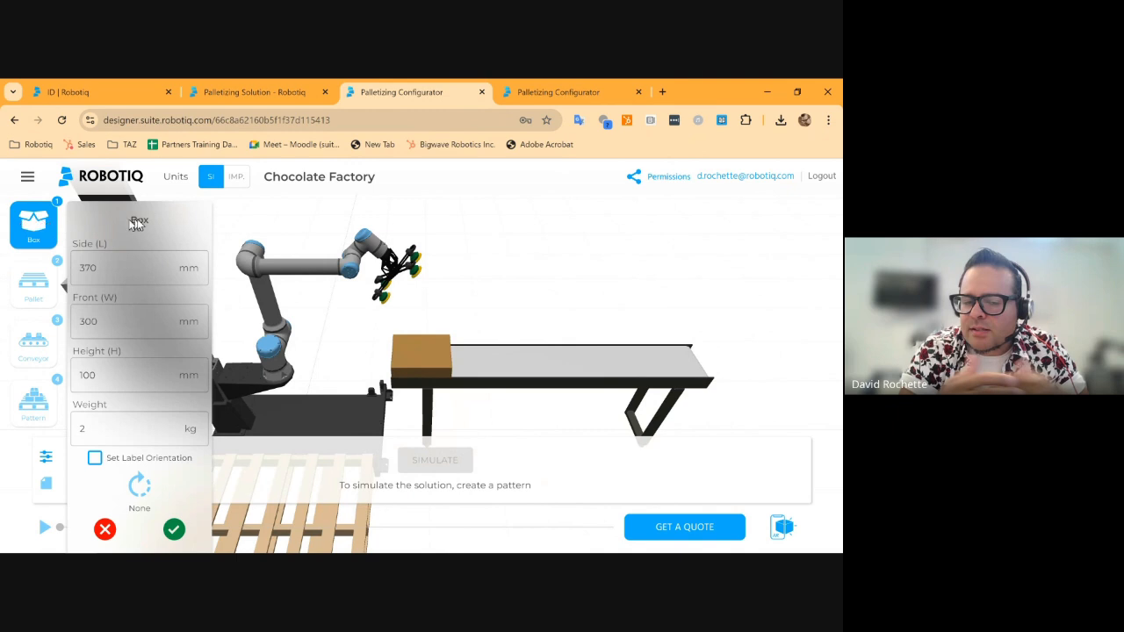
left_click(114, 270)
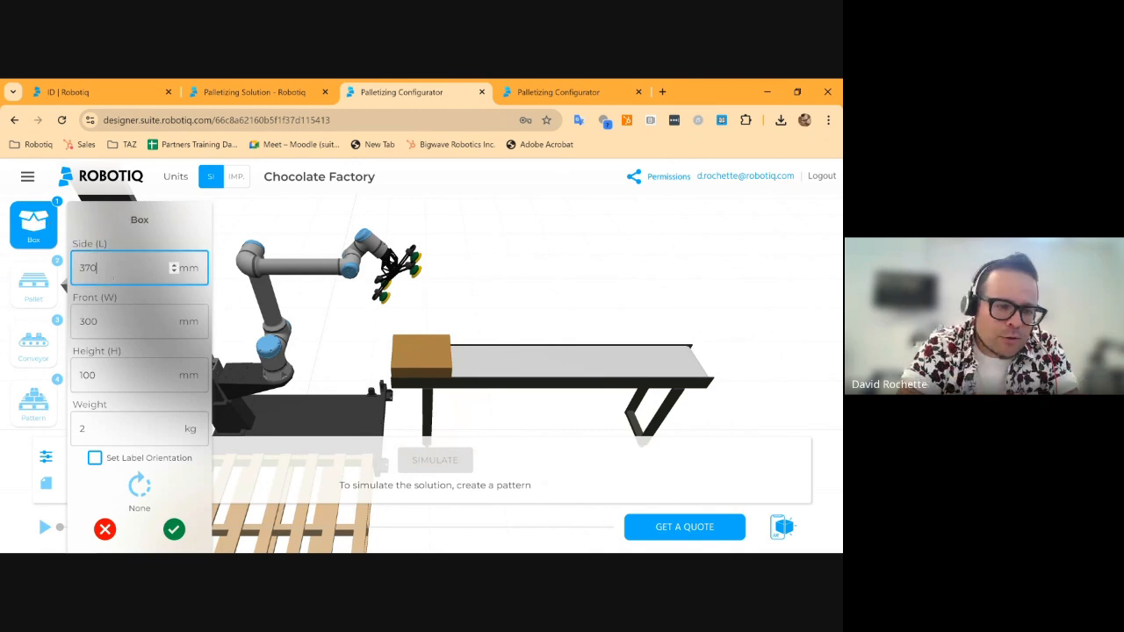
key("BackSpace")
key("BackSpace")
key("BackSpace")
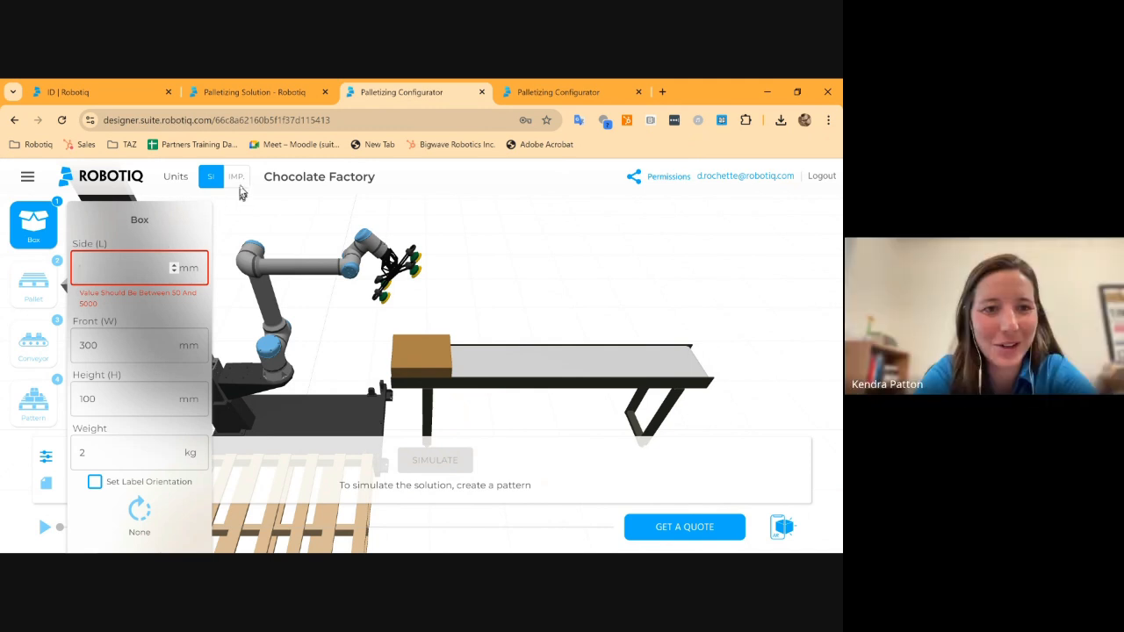
left_click(243, 182)
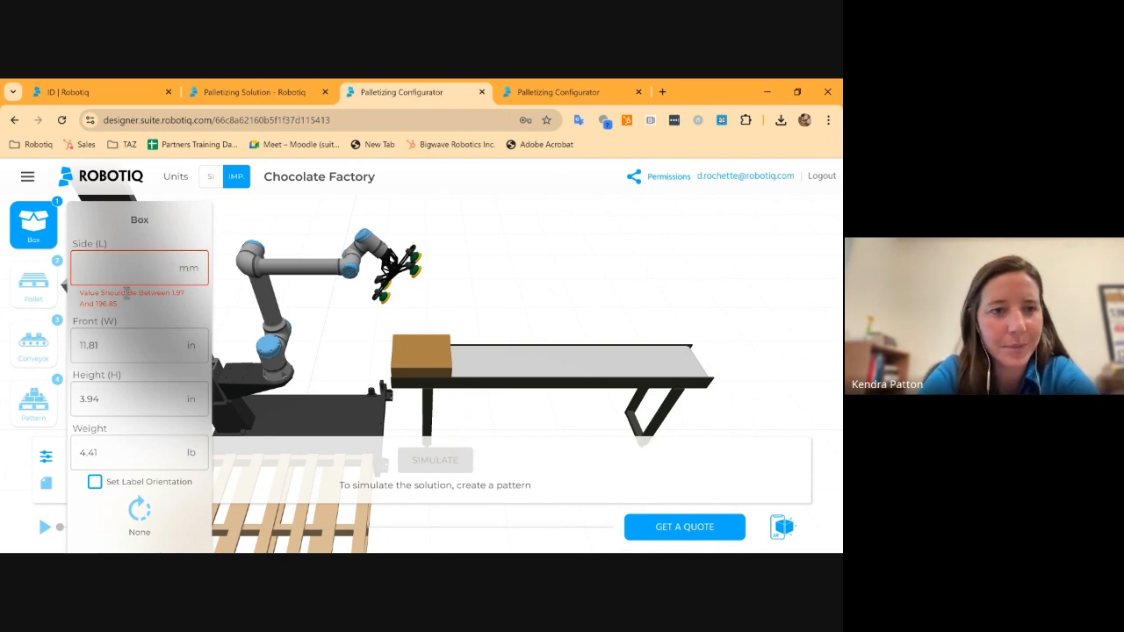
- Set the box's side length to 12 in and its front width to 10 in
left_click(125, 281)
type("1")
key("BackSpace")
key("BackSpace")
key("BackSpace")
key("BackSpace")
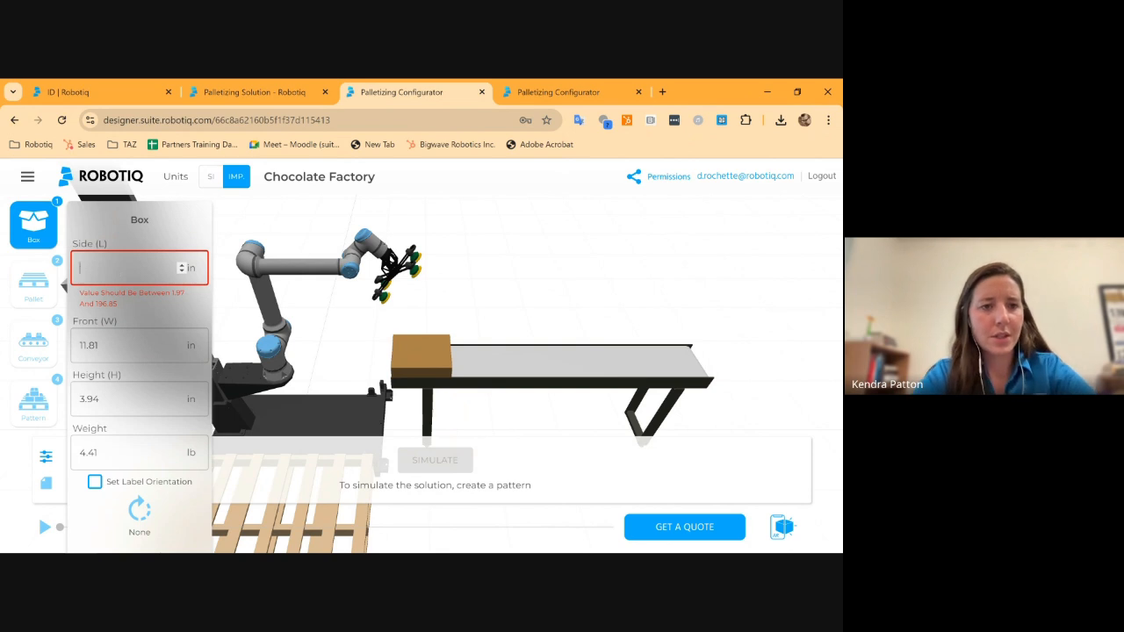
type("12")
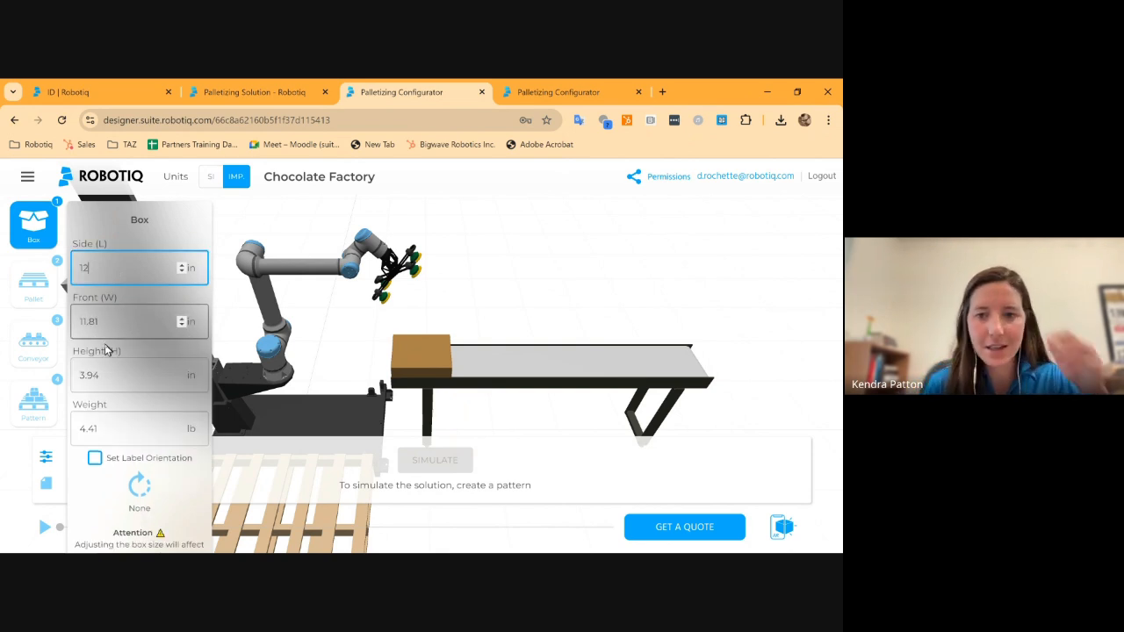
double_click(108, 326)
type("10")
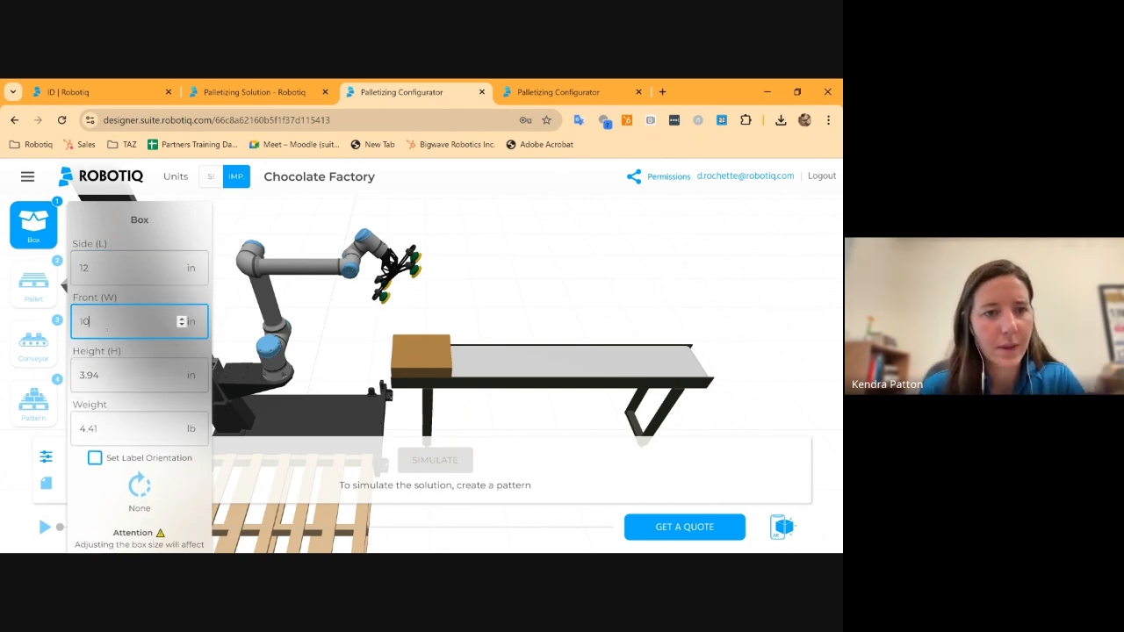
- Set the box's height to 8 in
left_click(113, 383)
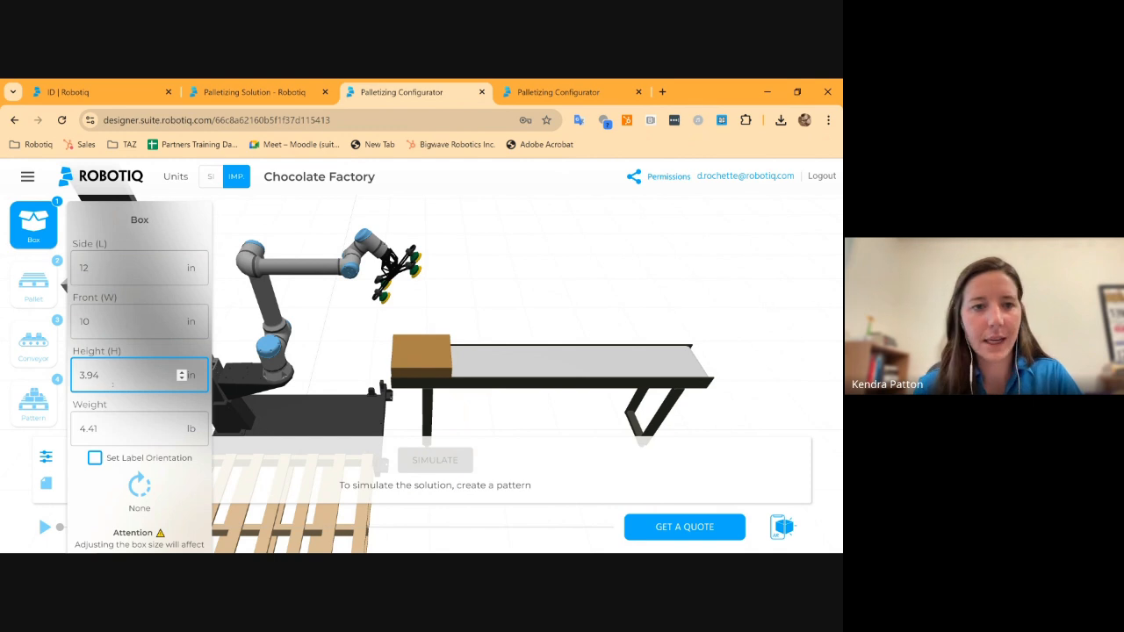
key("BackSpace")
key("BackSpace")
key("BackSpace")
key("BackSpace")
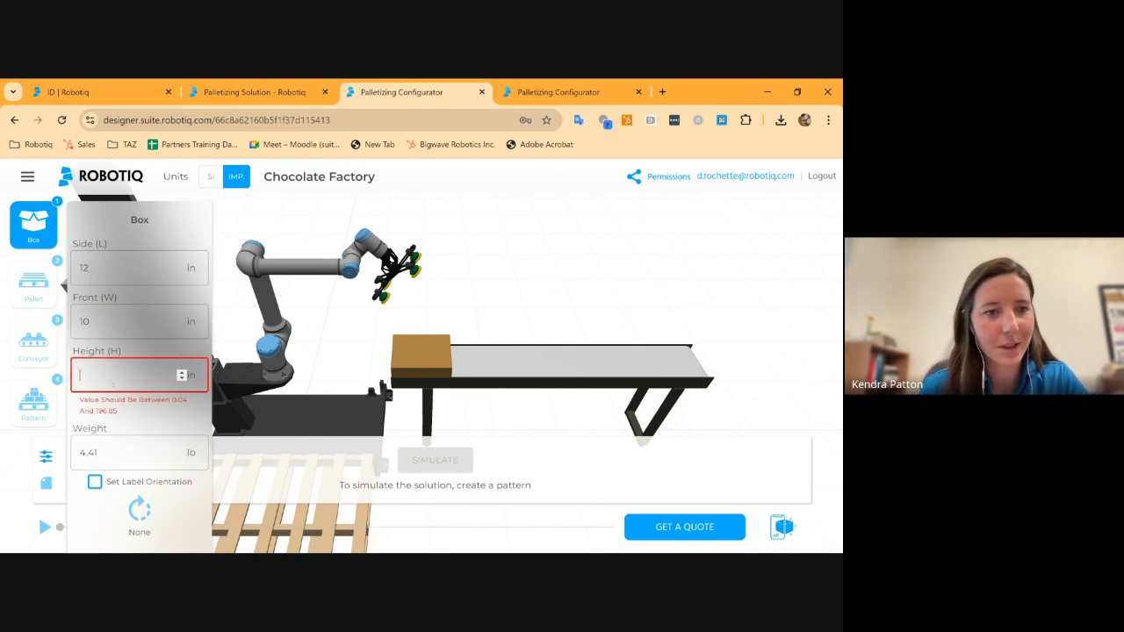
type("8")
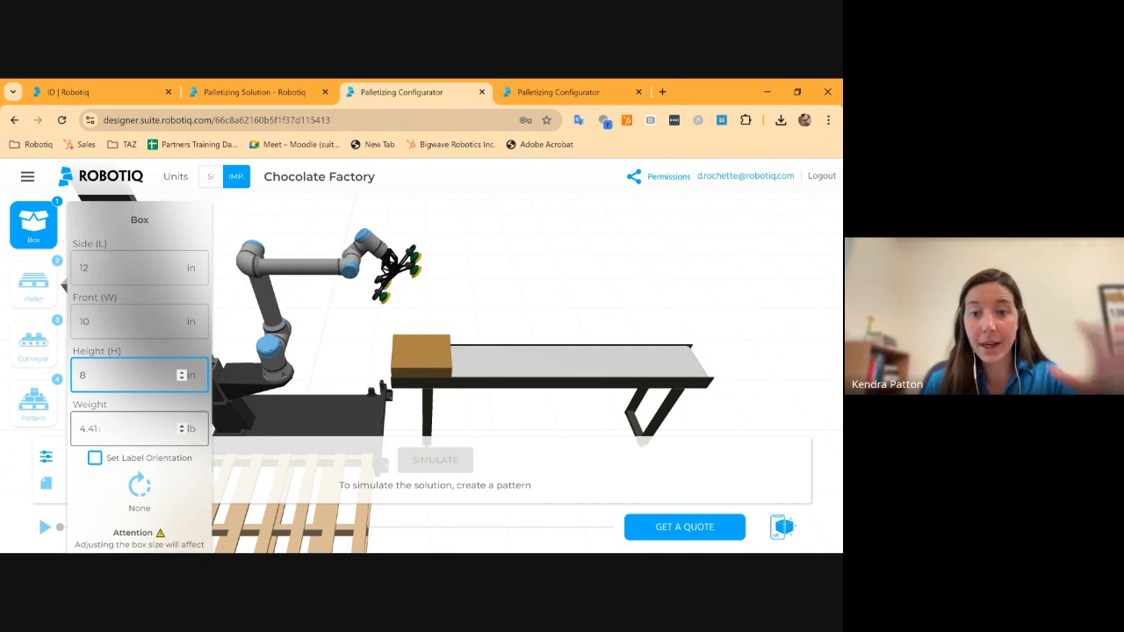
- Try a box weight of 30 lb, and replace it with 20 lb
left_click(99, 428)
key("BackSpace")
key("BackSpace")
key("BackSpace")
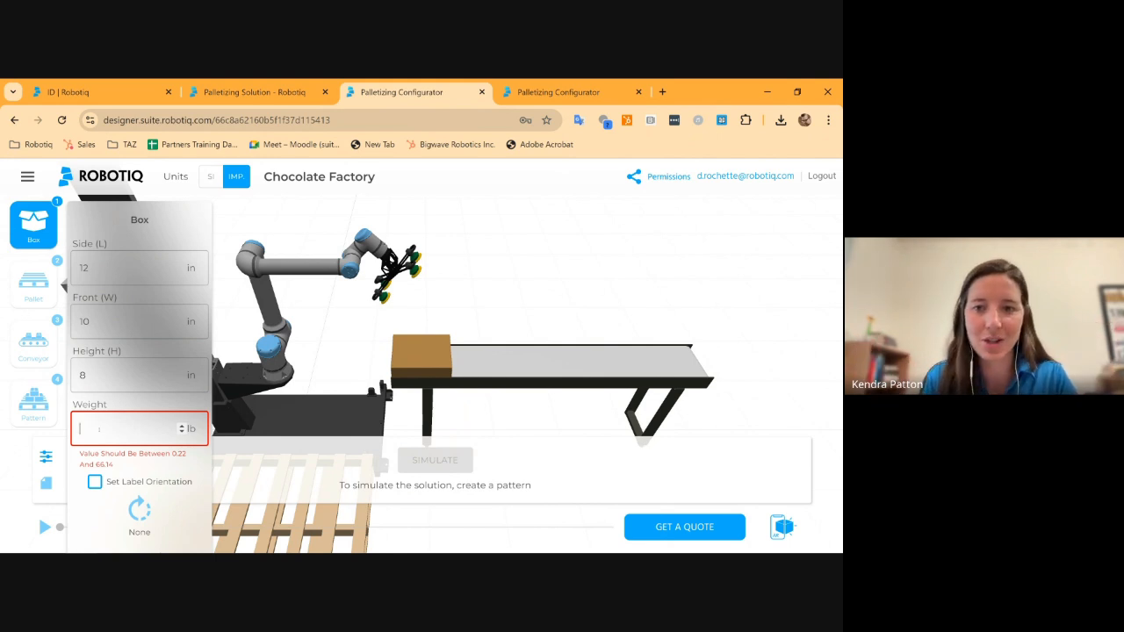
type("30")
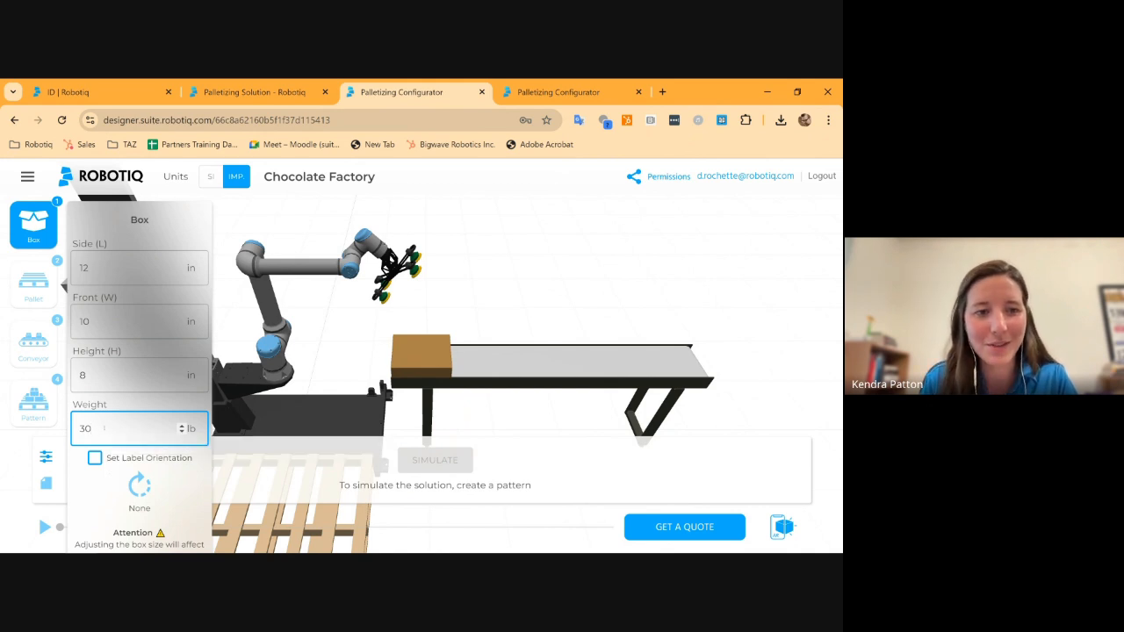
key("BackSpace")
key("BackSpace")
type("20")
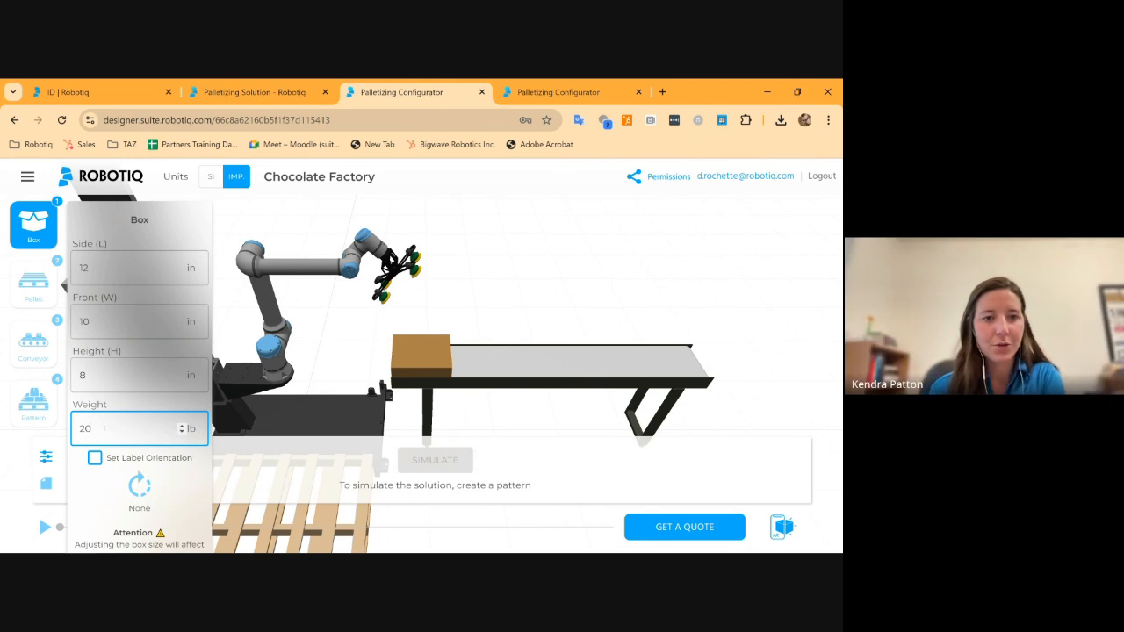
- Change the box weight to 13.41 lb and set it back to 20 lb
key("BackSpace")
key("BackSpace")
type("11.41")
scroll(103, 429, "up", 2)
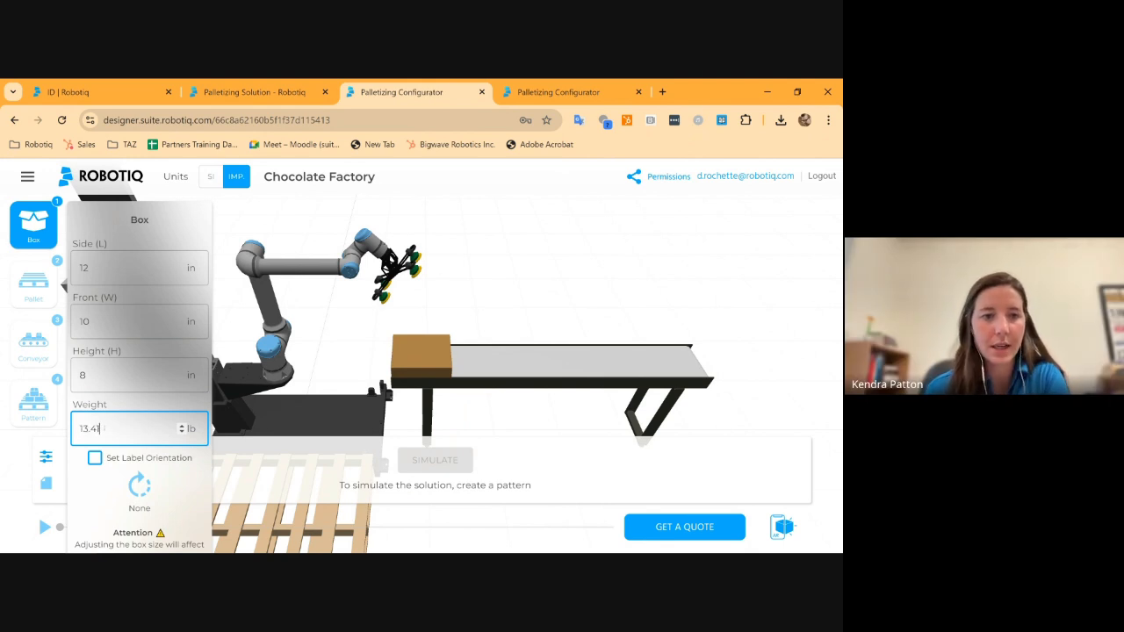
key("BackSpace")
key("BackSpace")
key("BackSpace")
key("BackSpace")
key("BackSpace")
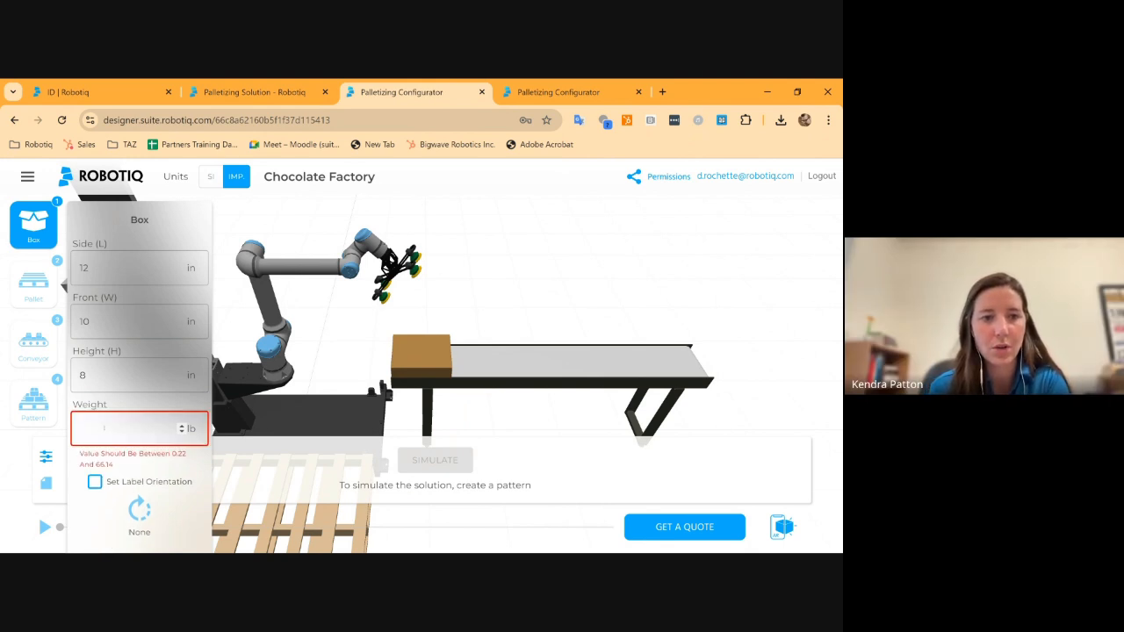
type("20")
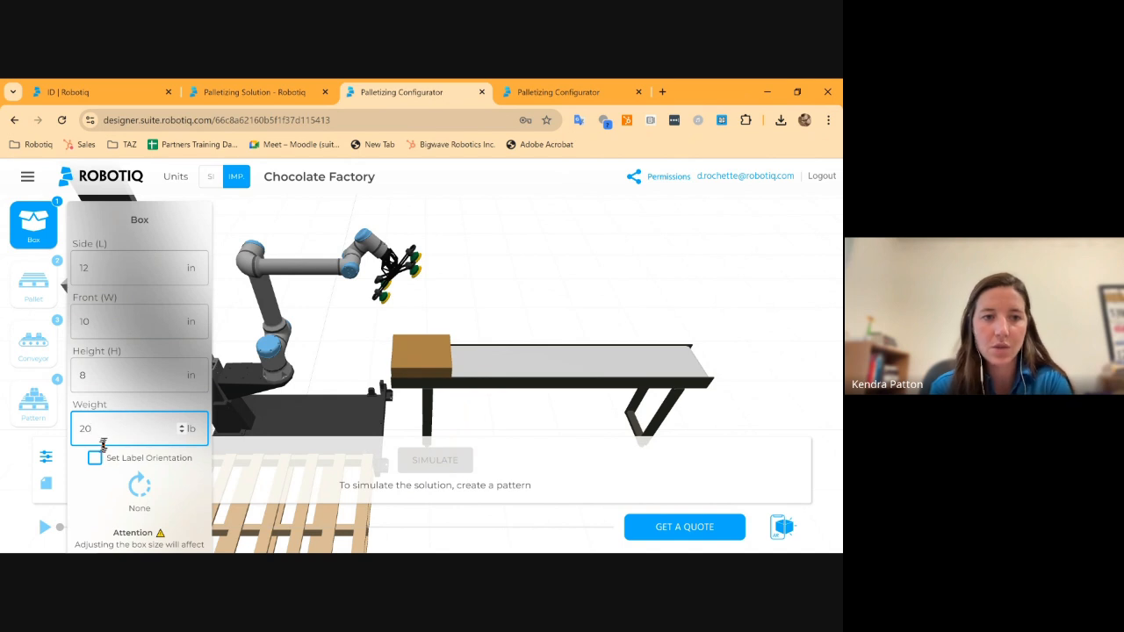
- Enable label orientation for the box and rotate the label around its sides
left_click(95, 458)
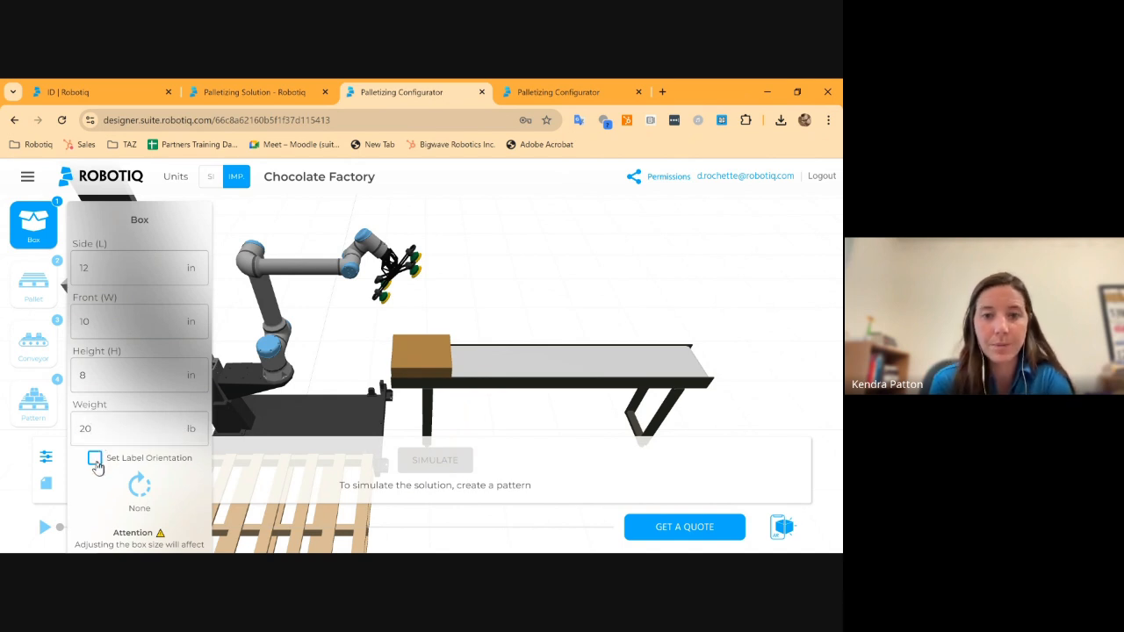
left_click(138, 485)
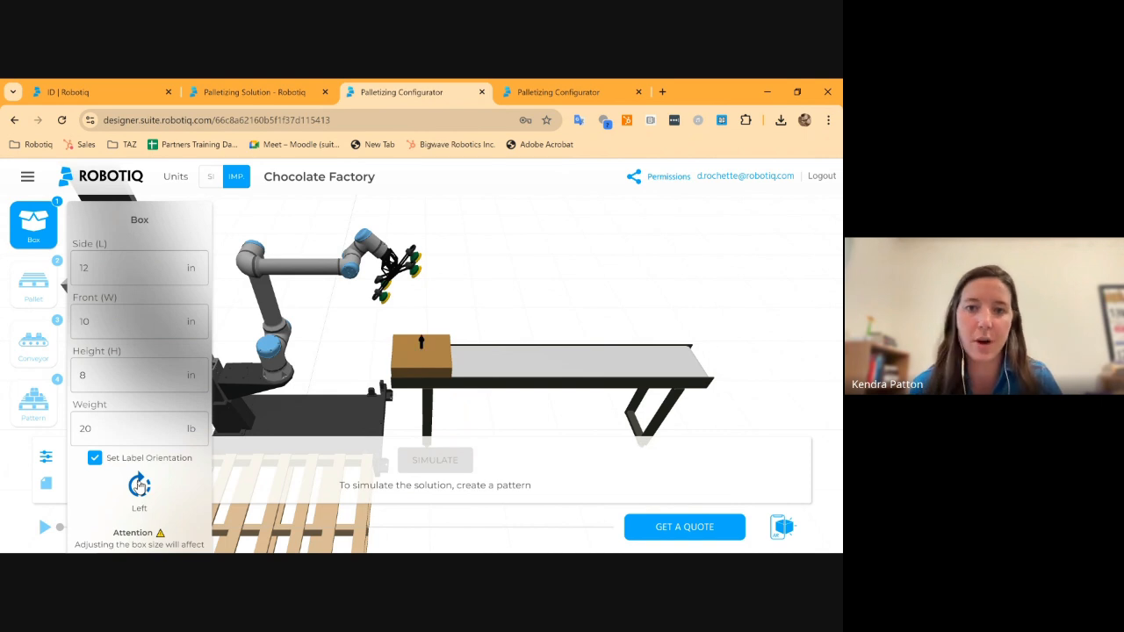
left_click(138, 486)
left_click(138, 486)
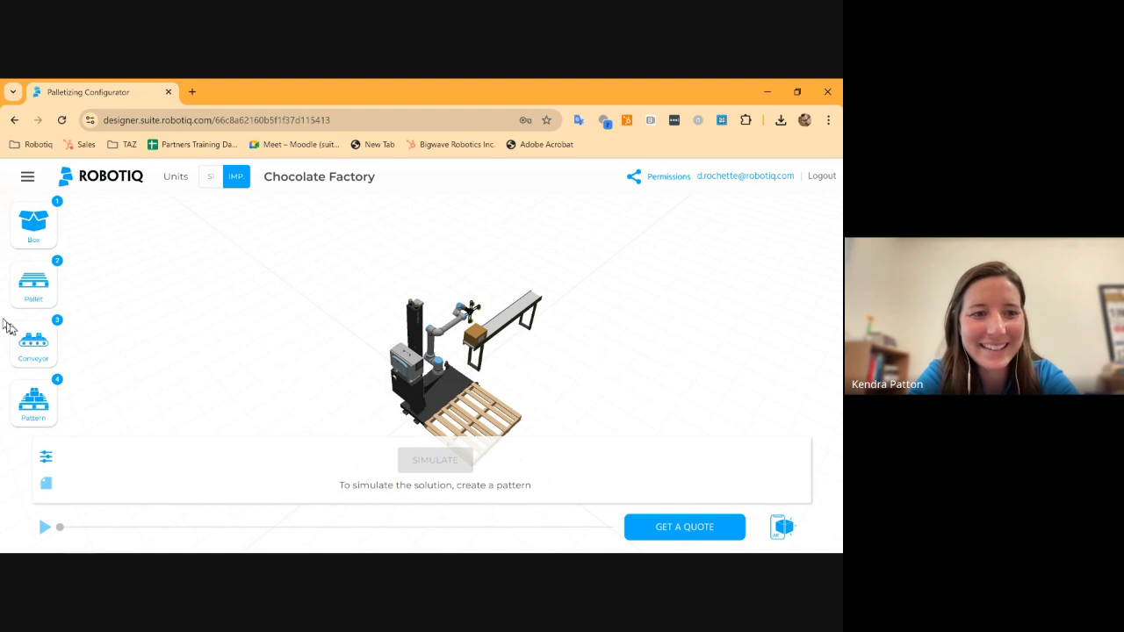
- Set the pallet's side length to 48 in, add the left pallet and apply the pallet settings
left_click(32, 296)
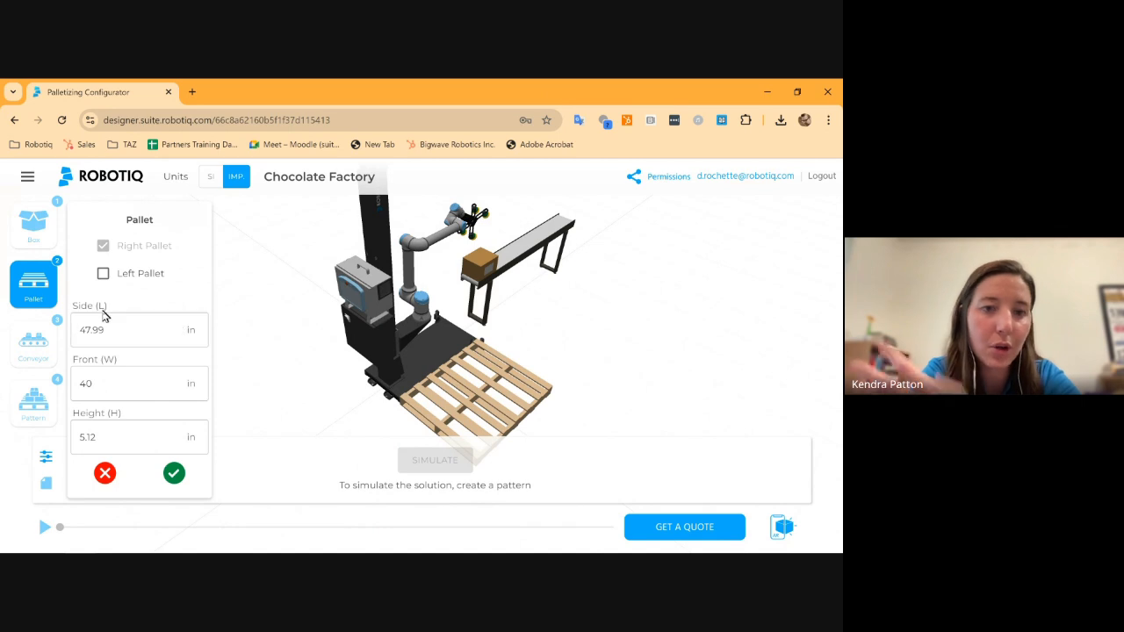
left_click_drag(107, 330, 63, 343)
type("48")
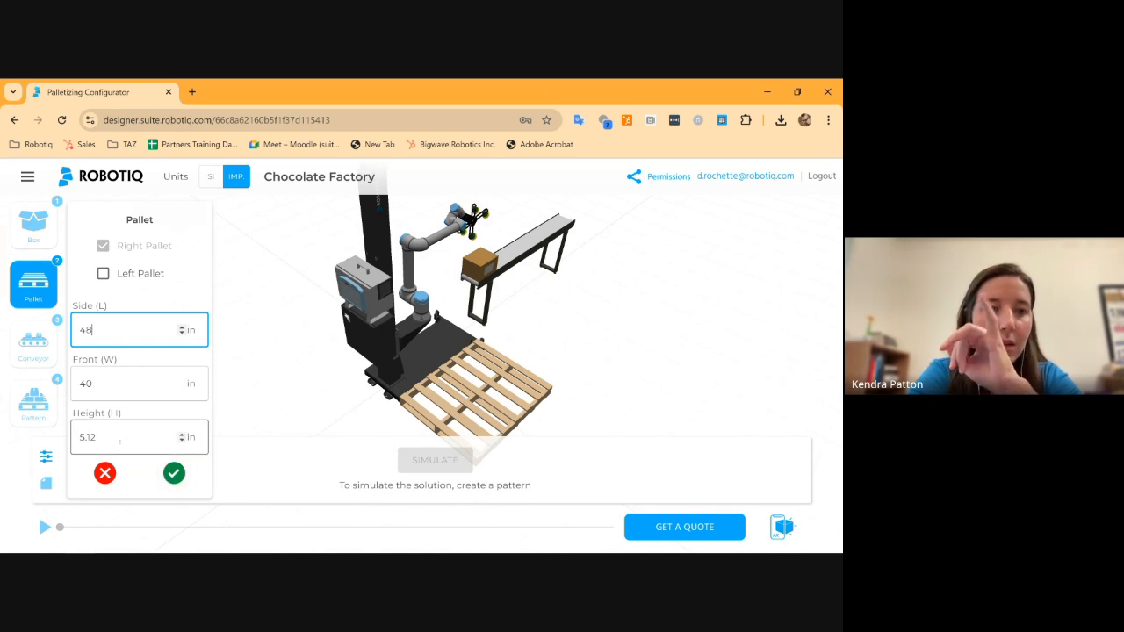
left_click(104, 278)
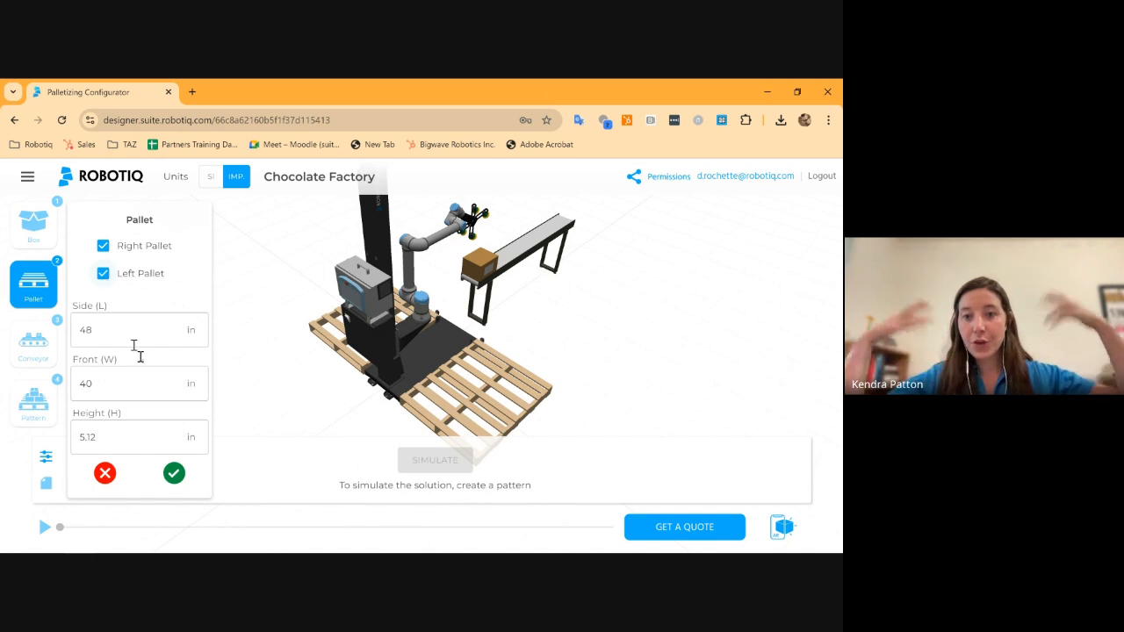
left_click(173, 475)
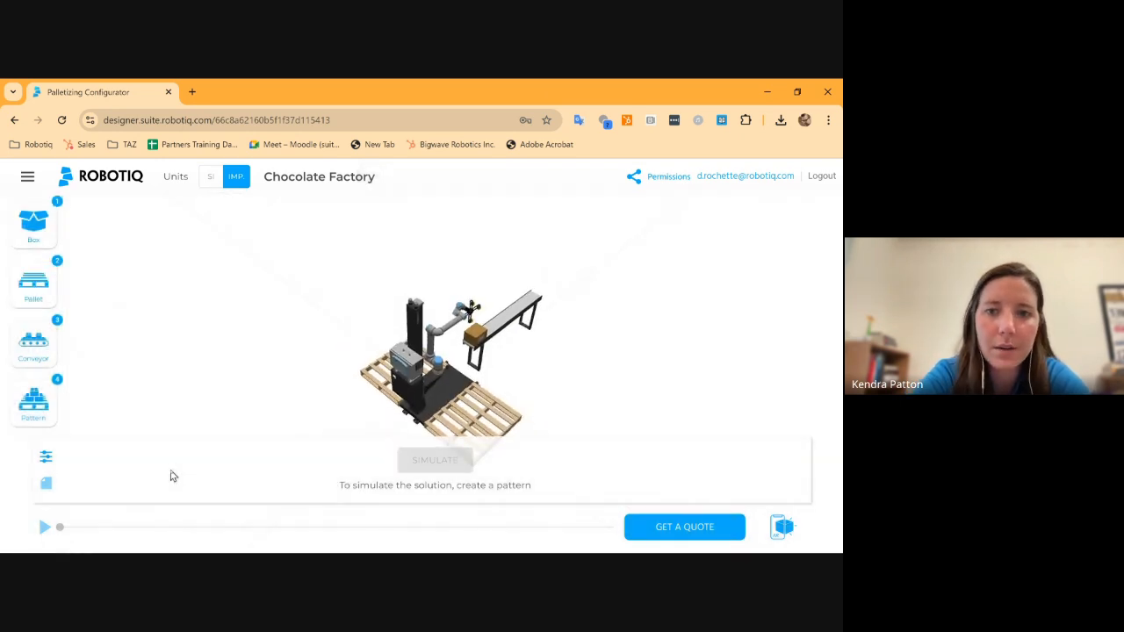
- Rotate the conveyor to 90 degrees, keeping its X and Y positions automatic, and apply the conveyor settings
left_click(36, 345)
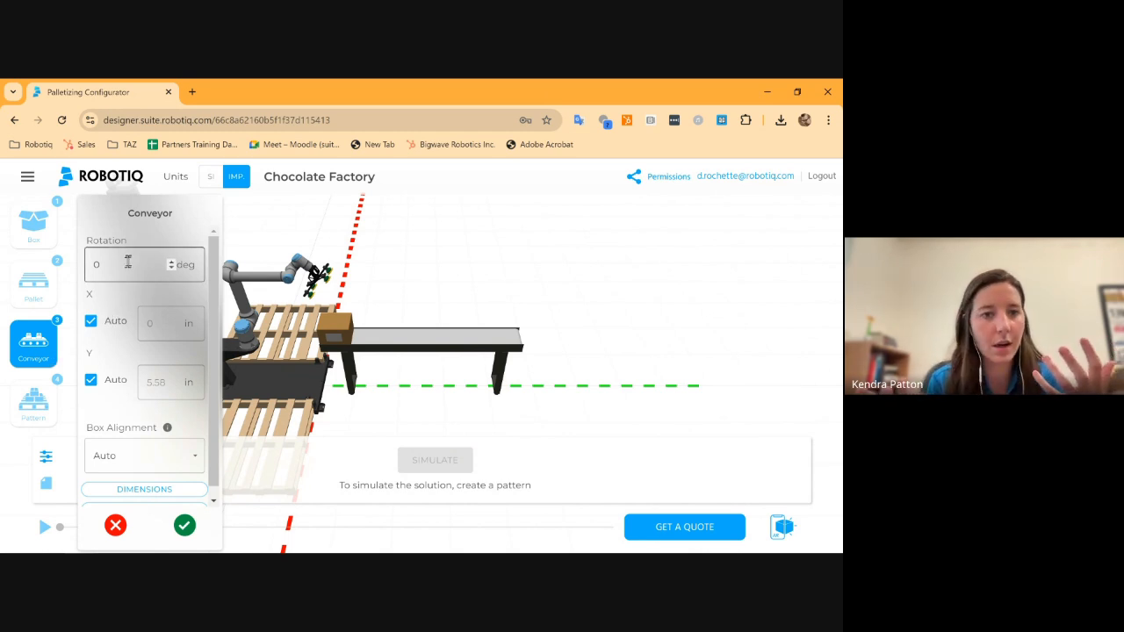
left_click(175, 261)
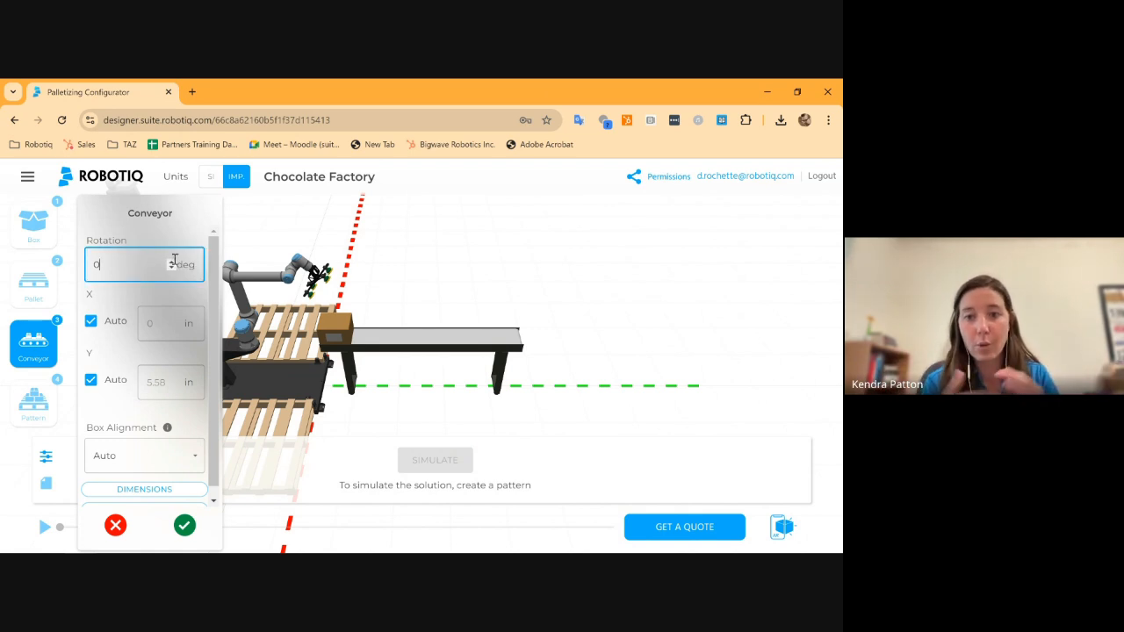
left_click(172, 261)
left_click(173, 261)
left_click(172, 261)
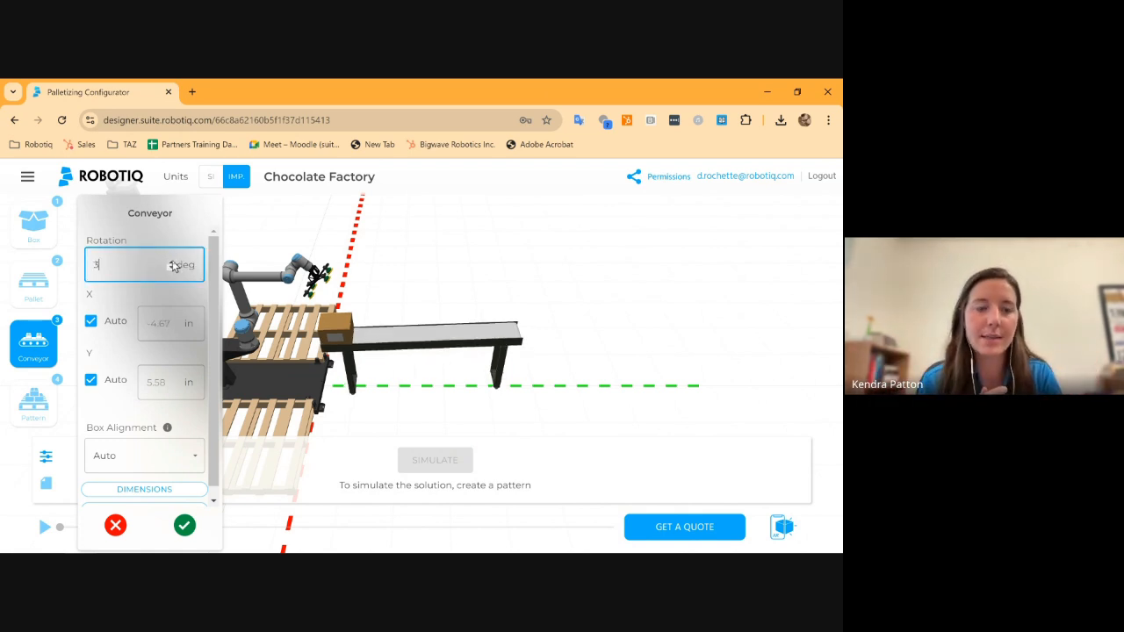
left_click(173, 263)
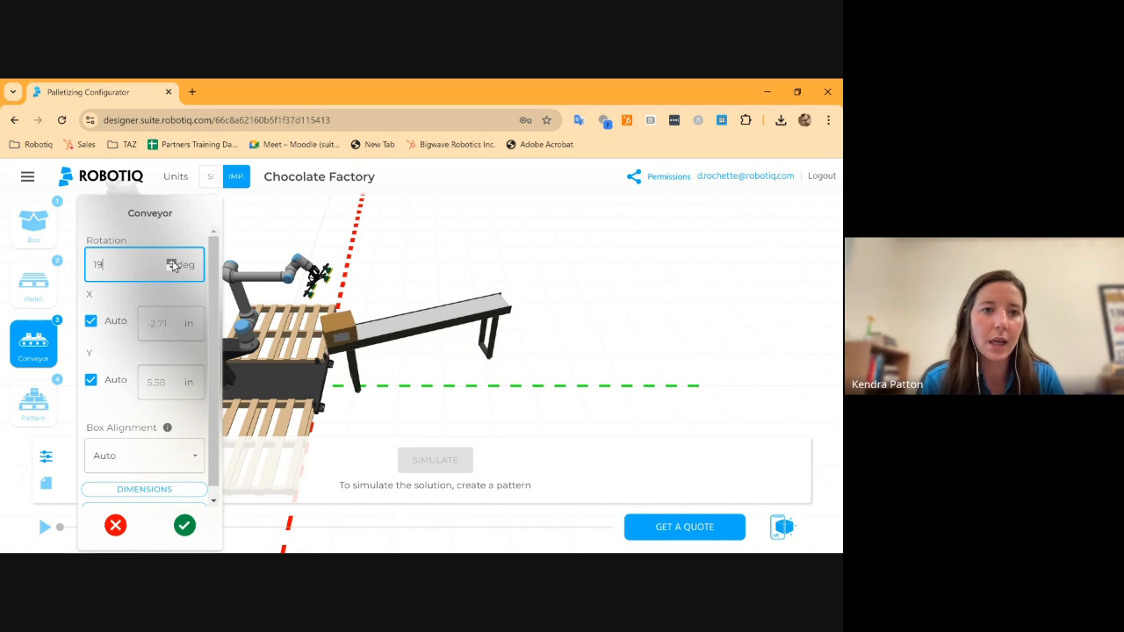
left_click(172, 263)
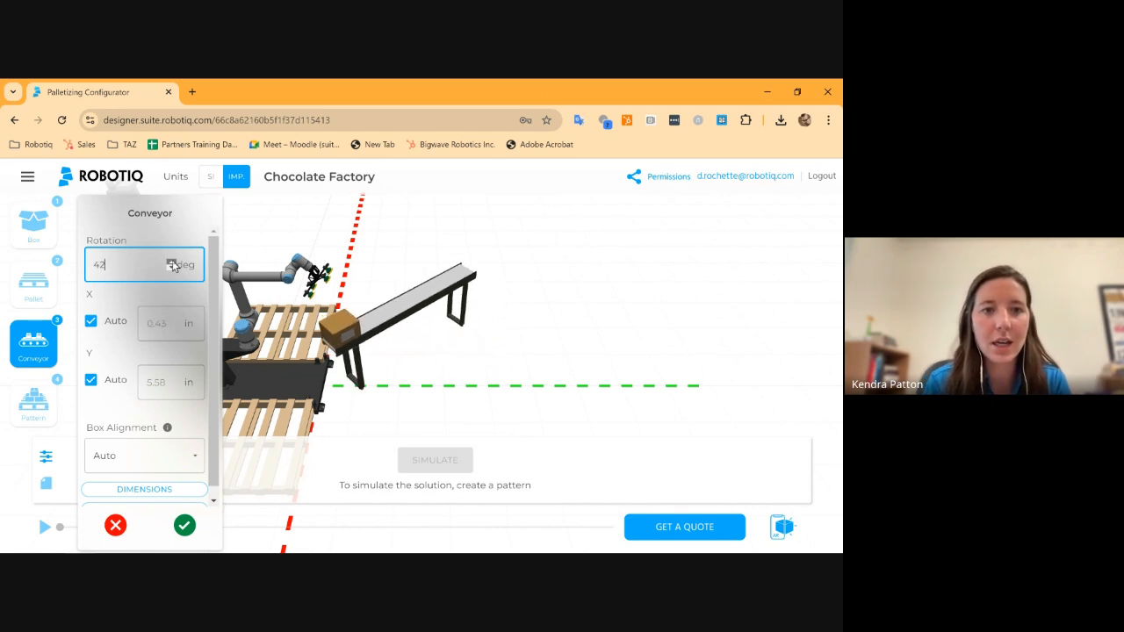
left_click(172, 263)
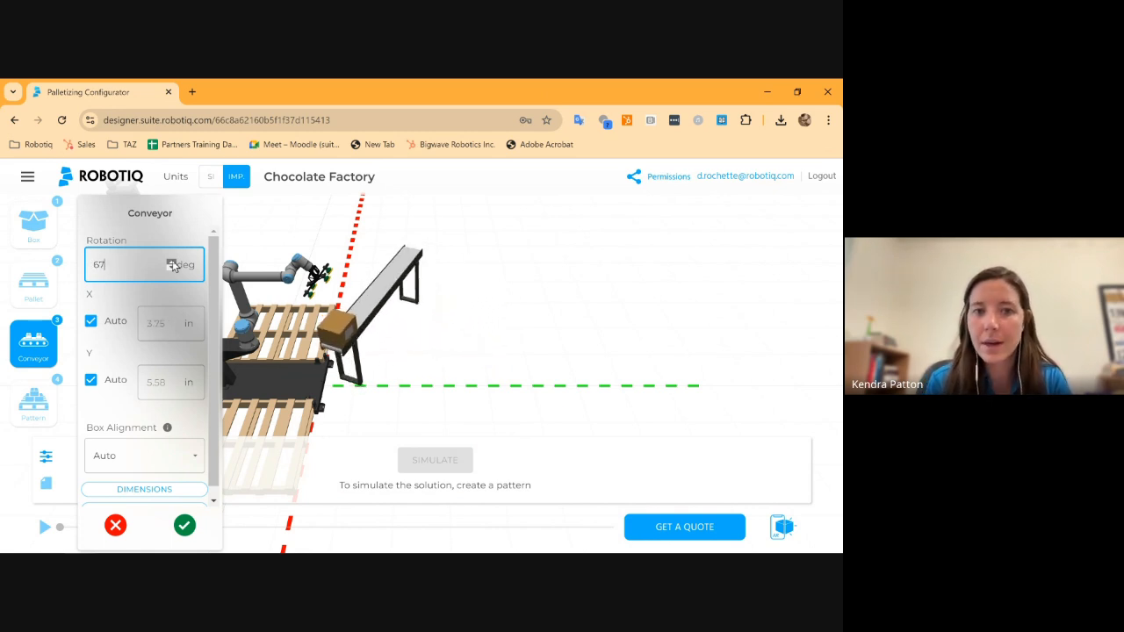
left_click(172, 263)
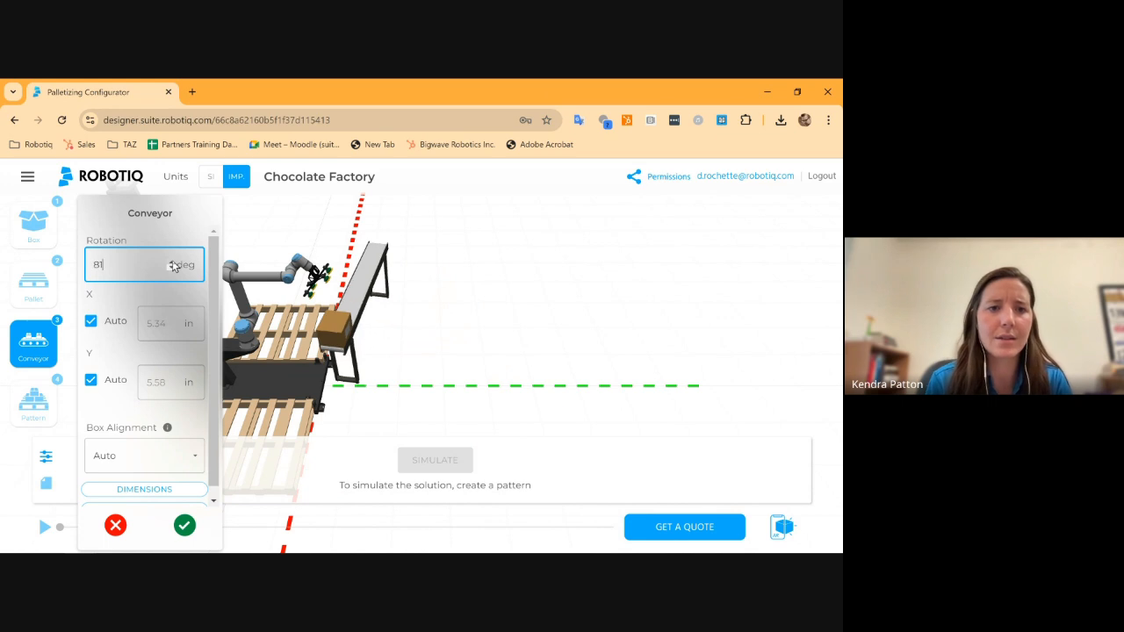
left_click(172, 263)
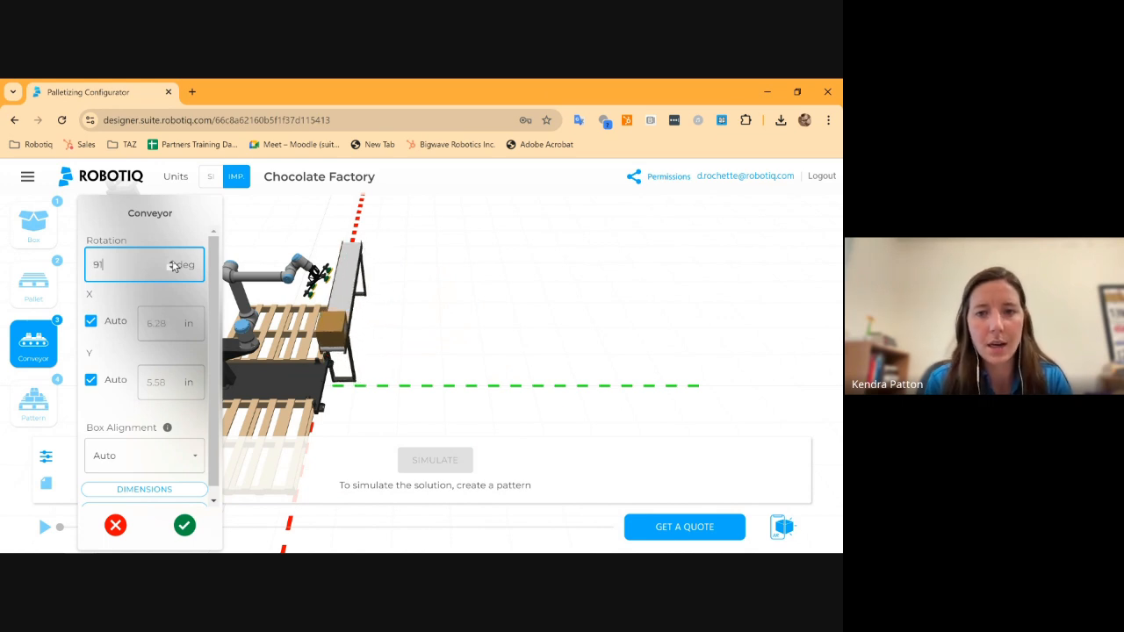
left_click(173, 268)
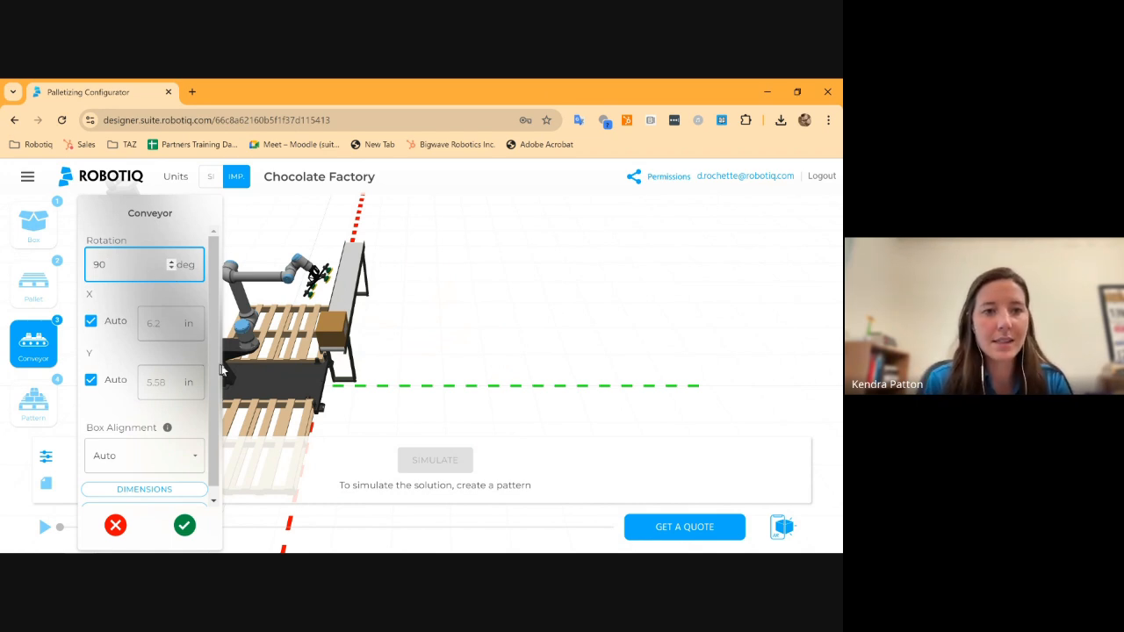
left_click_drag(211, 397, 211, 420)
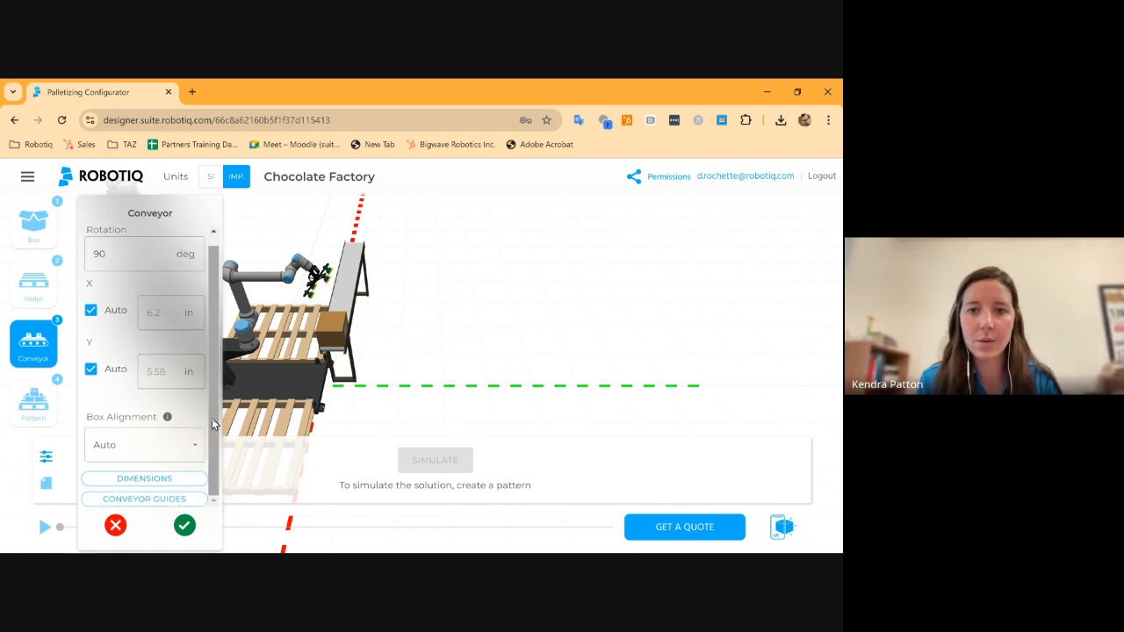
left_click(185, 526)
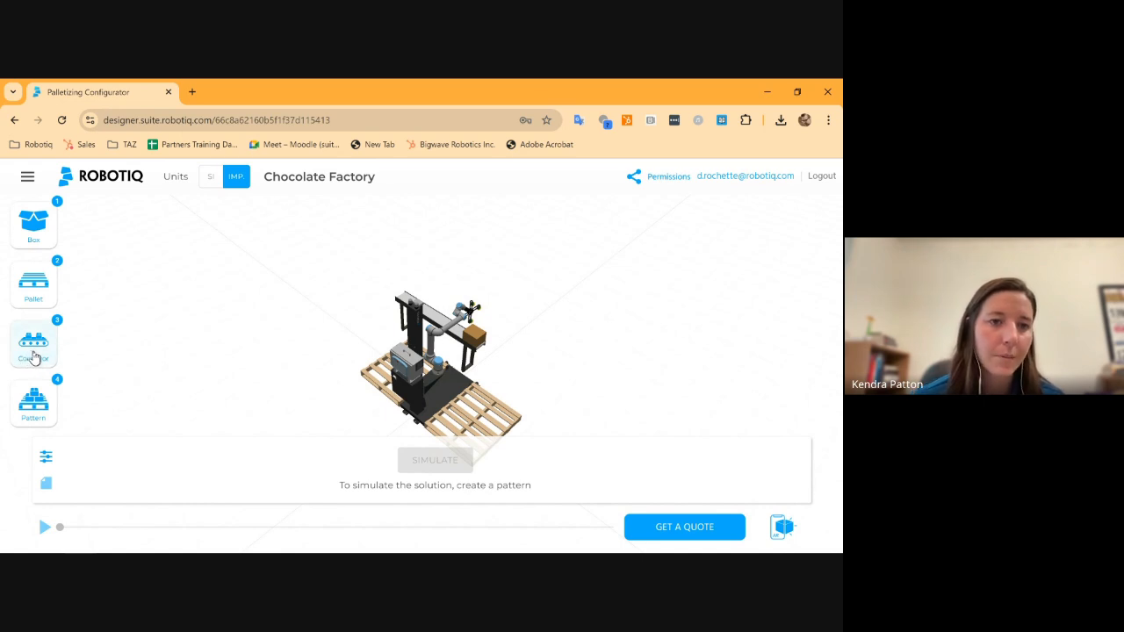
- Start creating pattern A, rotate the box a quarter turn and place boxes along the pallet's front edge
left_click(37, 401)
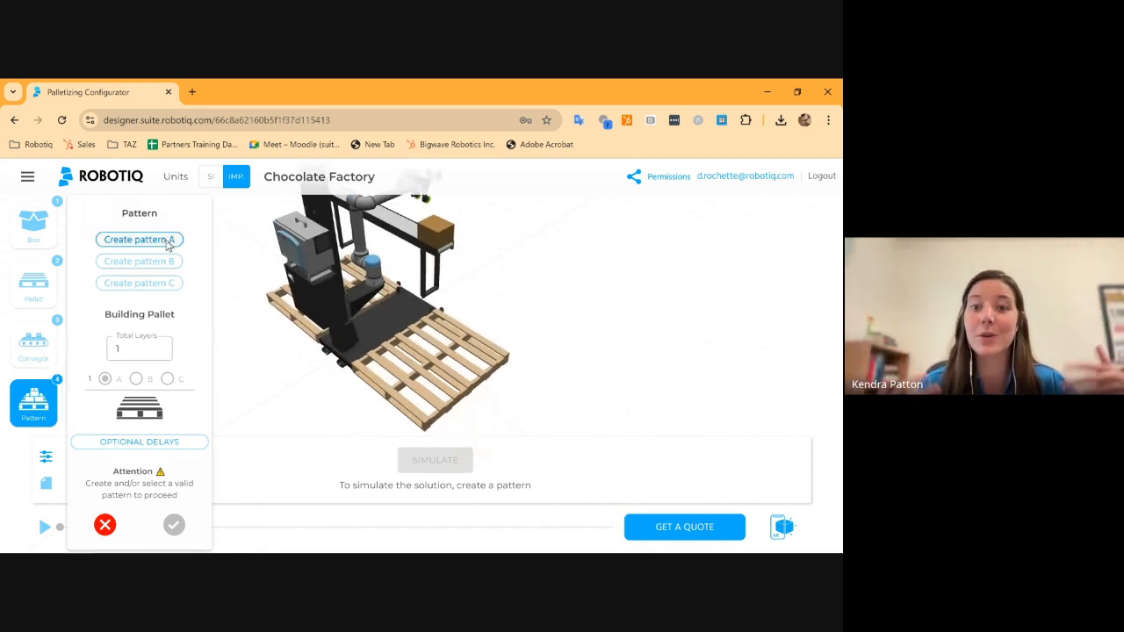
left_click(170, 245)
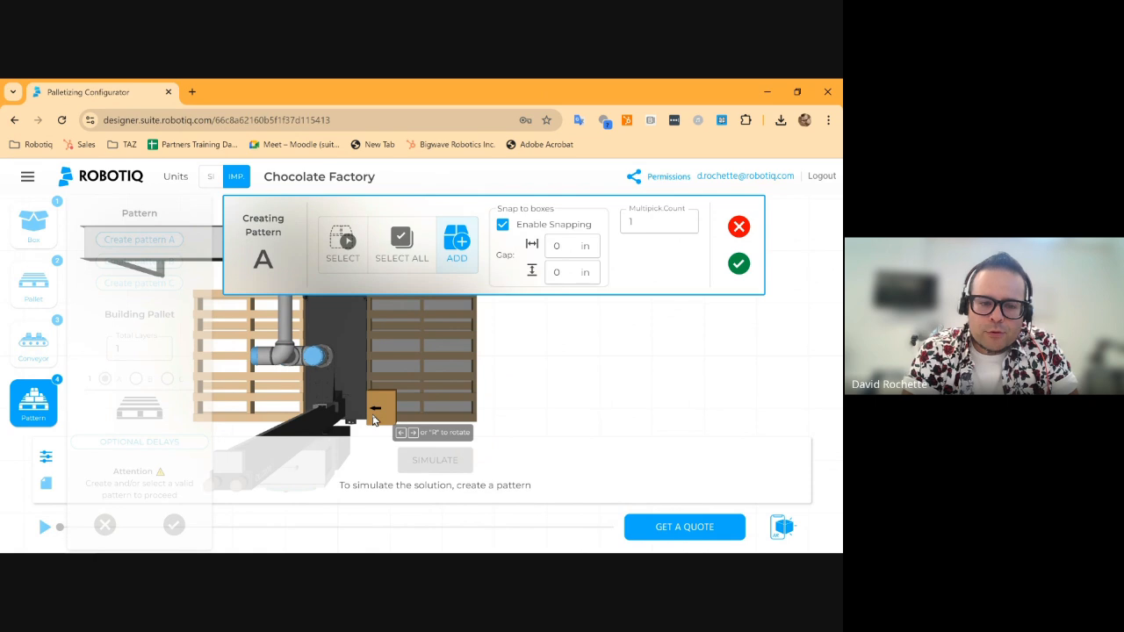
key("r")
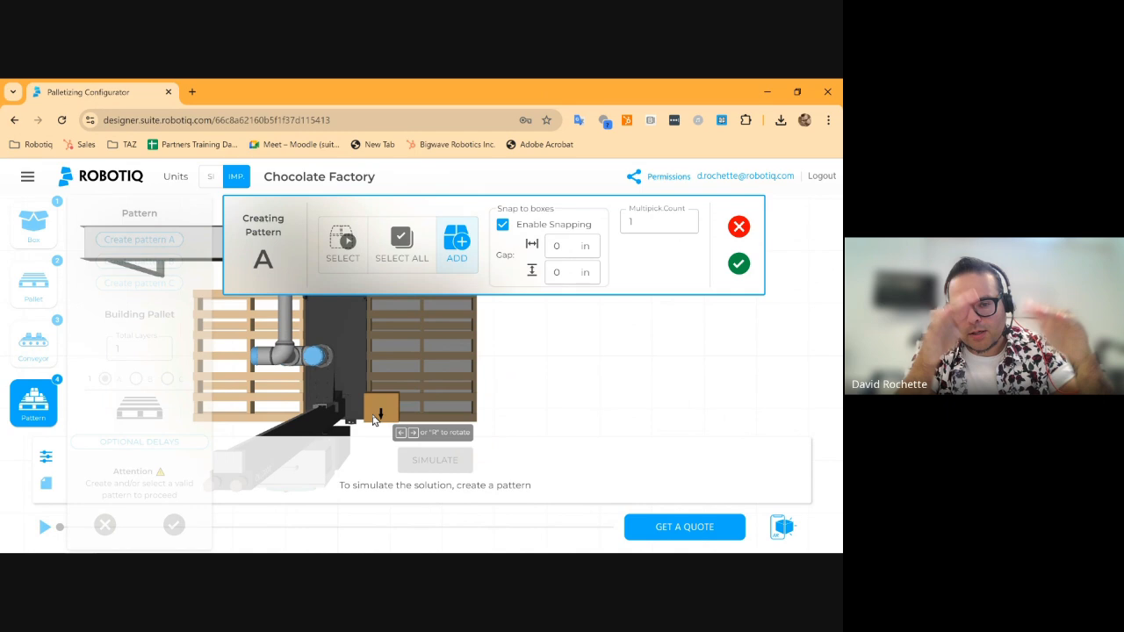
left_click(374, 420)
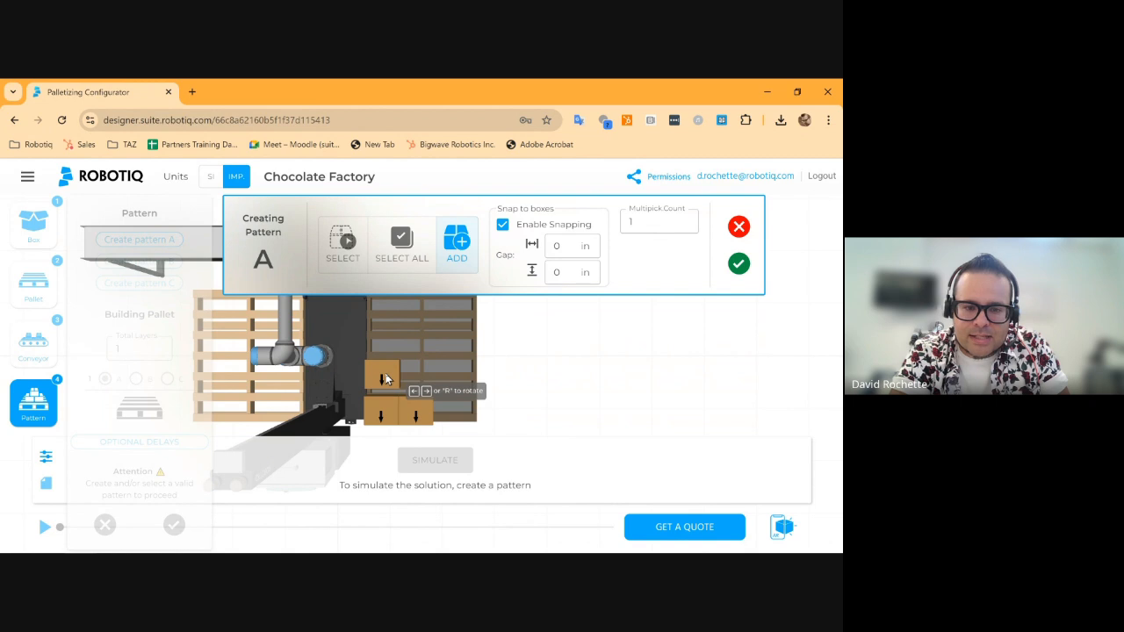
- Set both snapping gaps to 0.5 in and place another row of boxes behind the front row
left_click(565, 246)
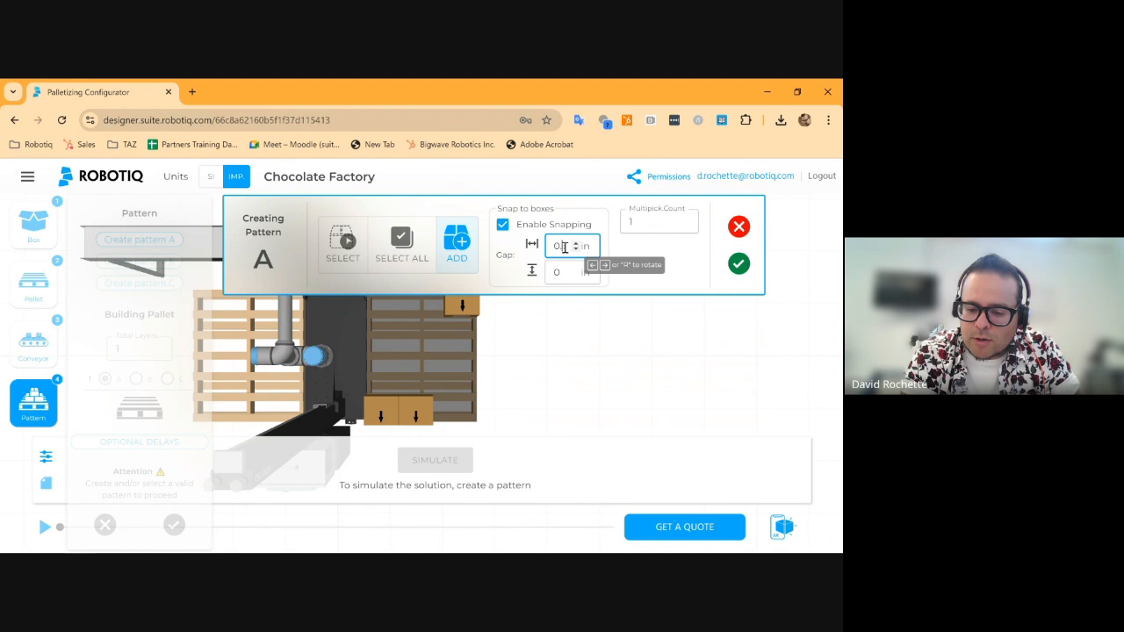
left_click(566, 275)
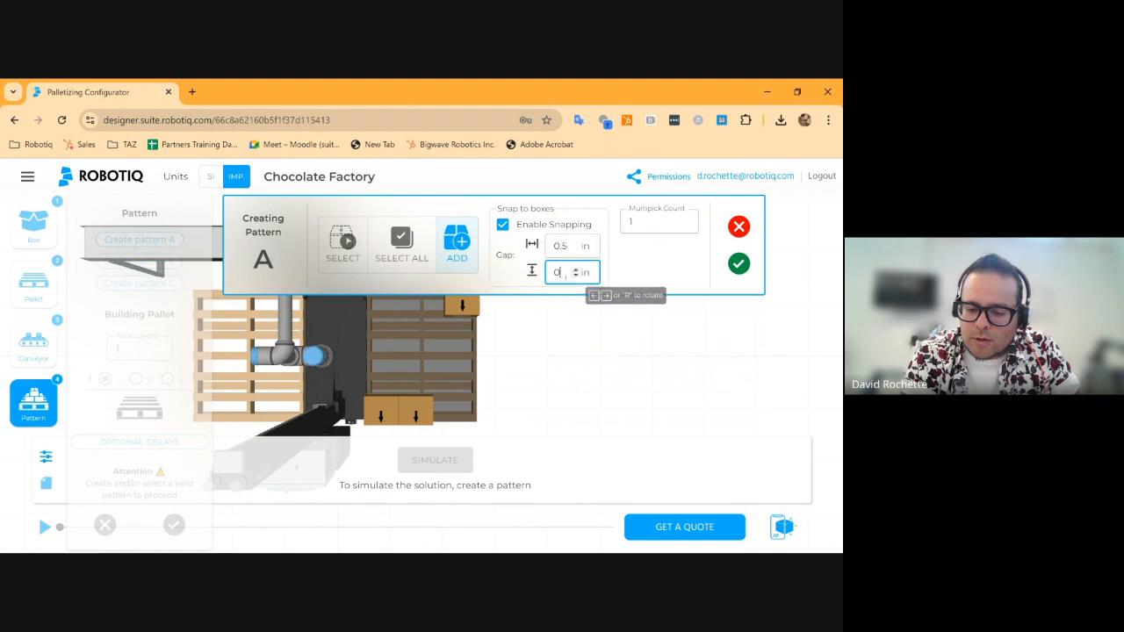
type(".5")
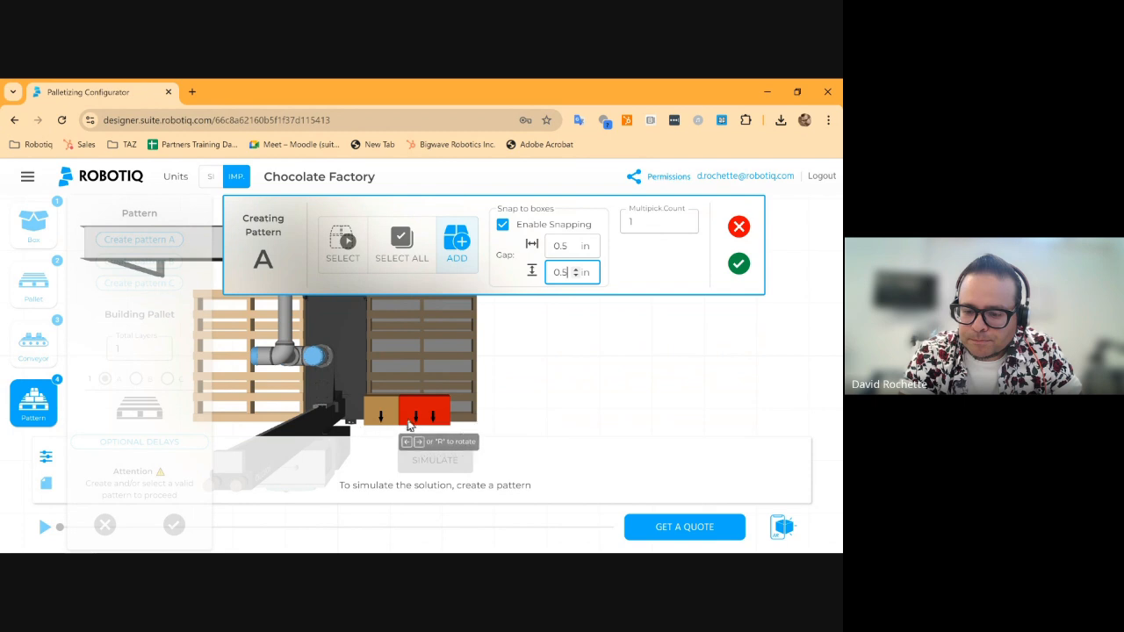
left_click(379, 388)
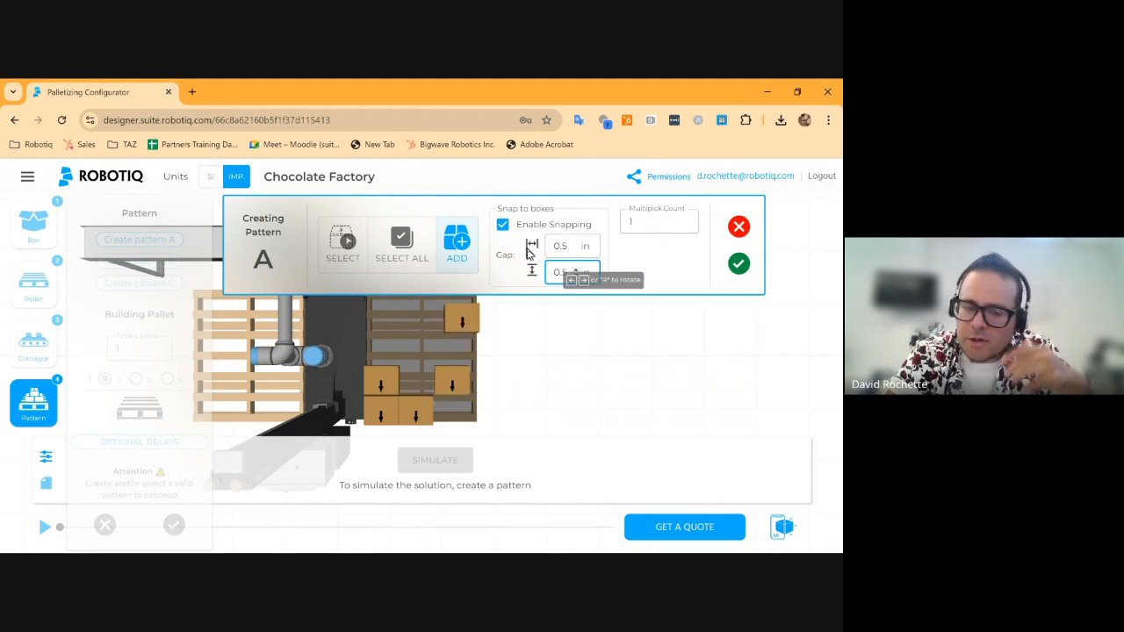
- Delete all boxes from pattern A and place two single boxes along the pallet's outer edge, starting at the front corner
left_click(416, 254)
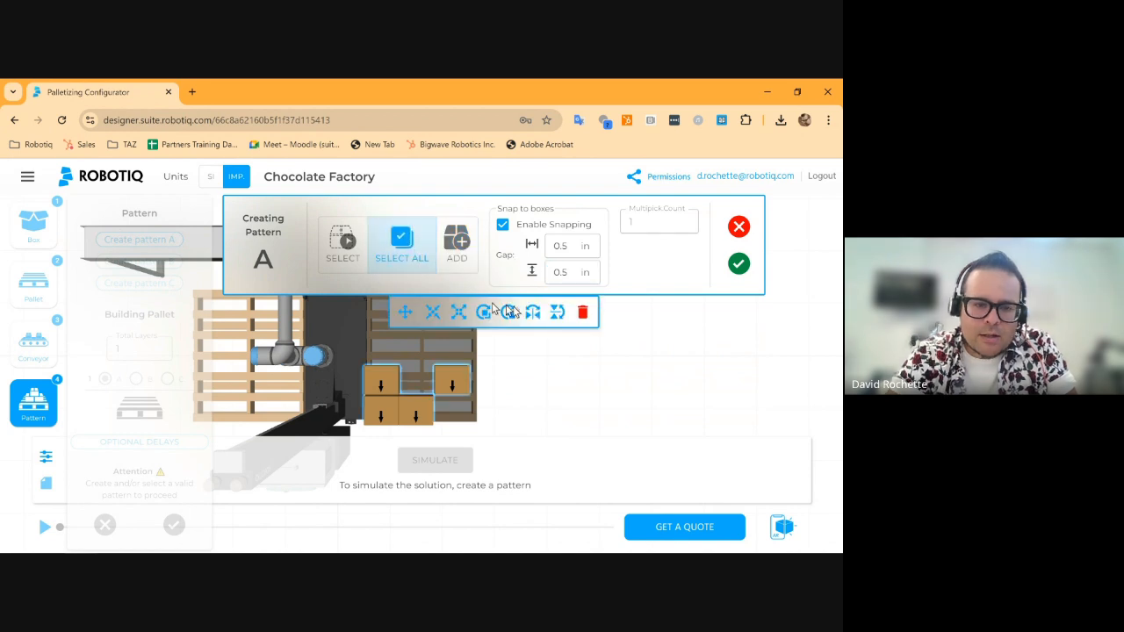
left_click(582, 314)
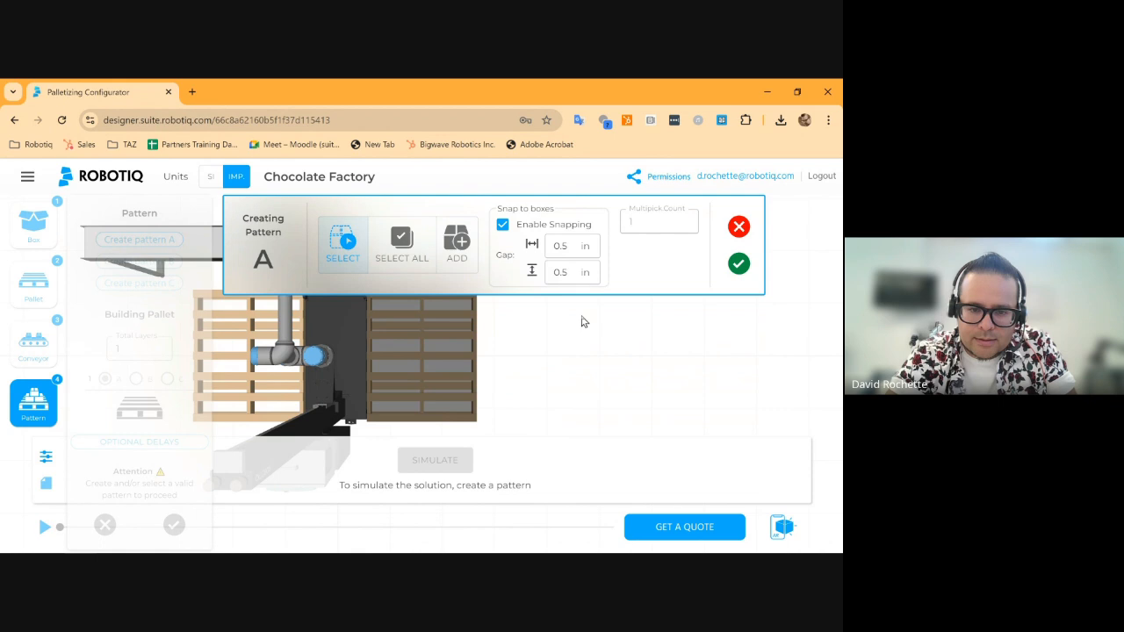
left_click(450, 246)
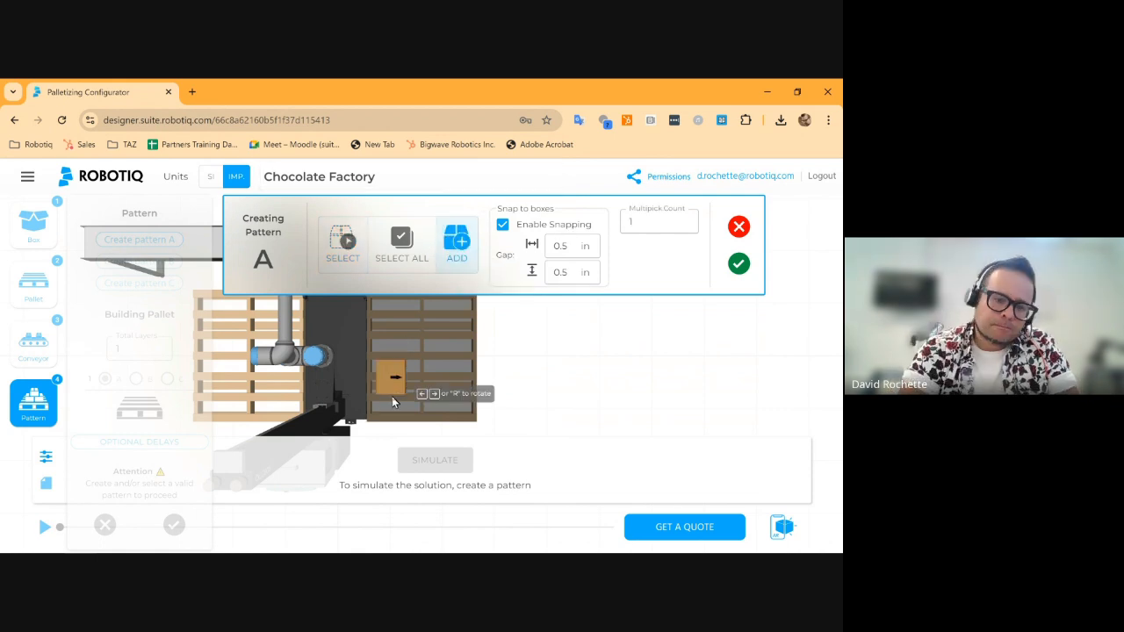
left_click(514, 410)
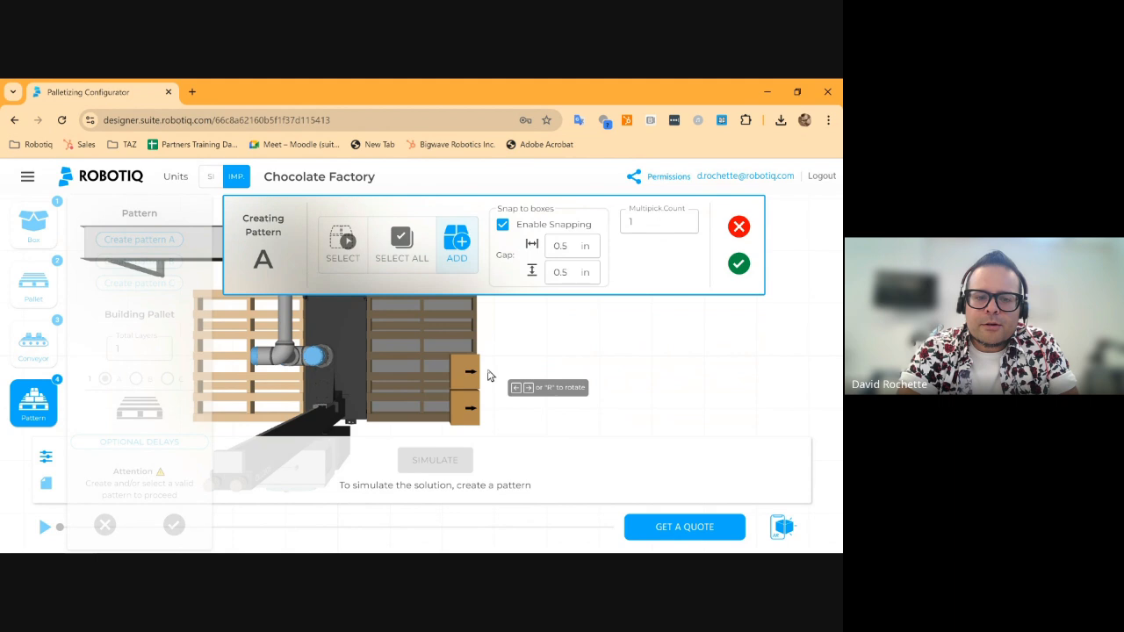
left_click(489, 376)
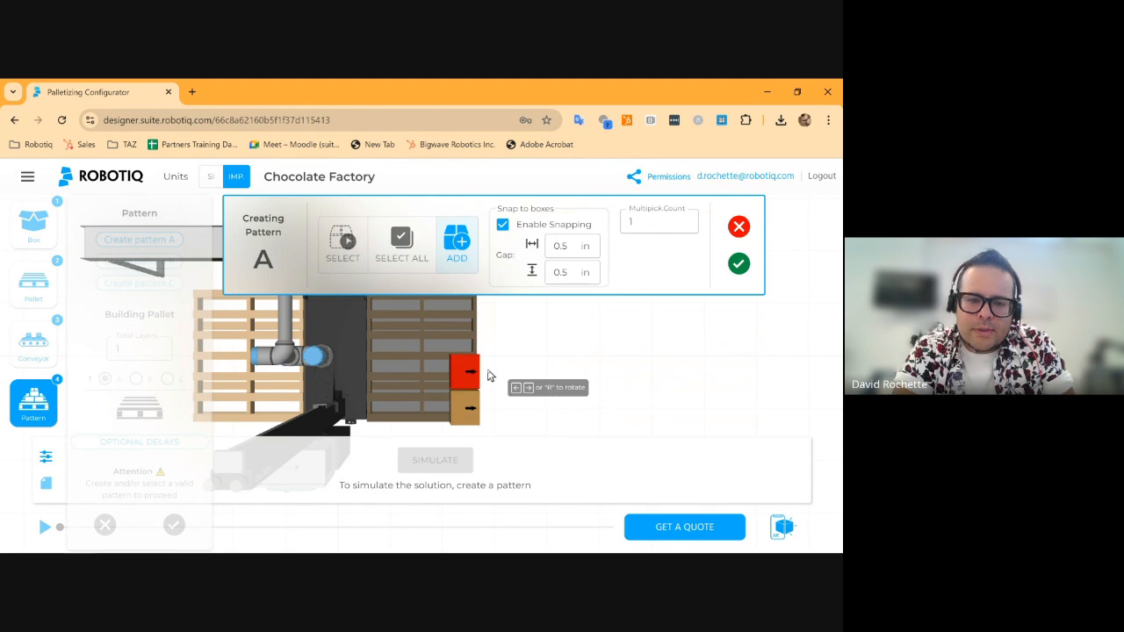
- Set both the horizontal and vertical snapping gaps to 0 in
double_click(565, 243)
type("0")
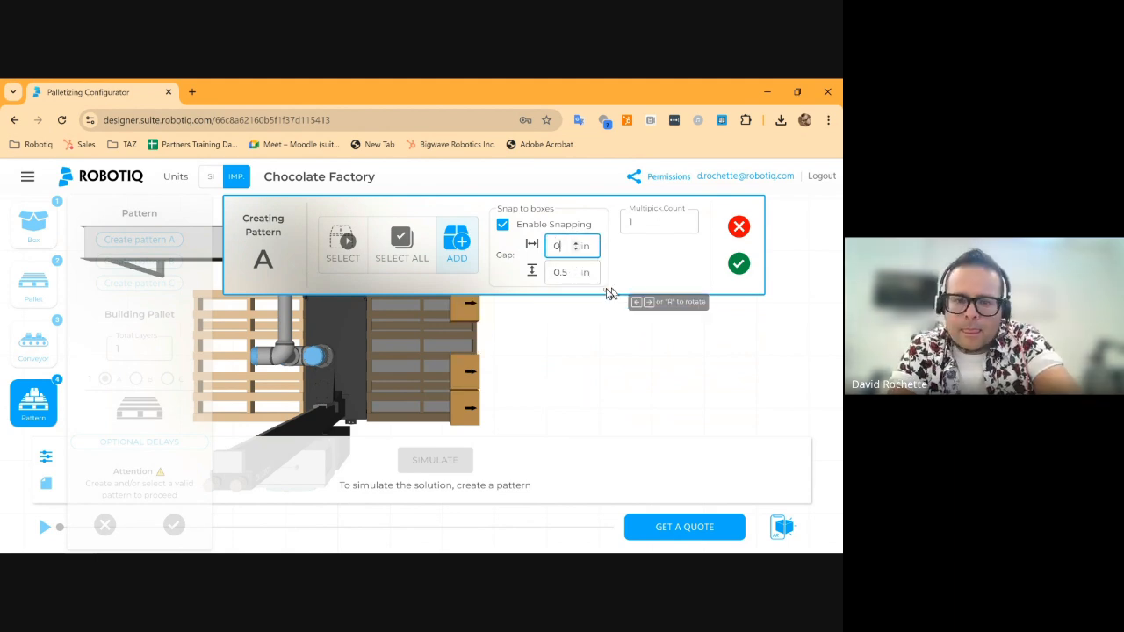
left_click(560, 275)
double_click(560, 274)
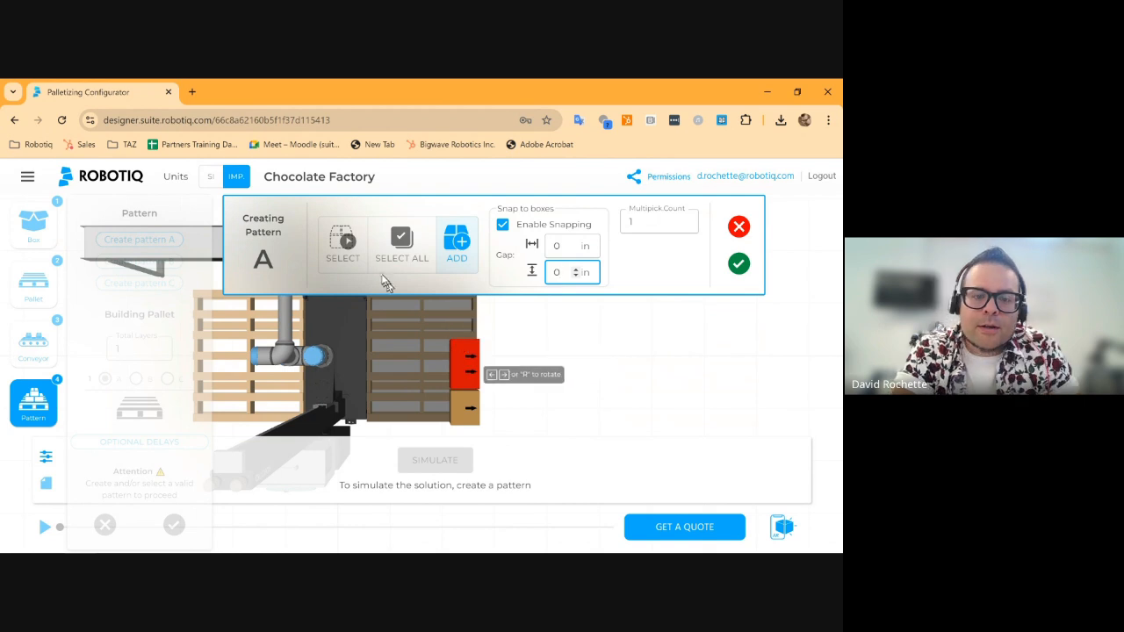
- Delete the second box on the pallet's outer edge, keeping only the one in the front corner
left_click(346, 248)
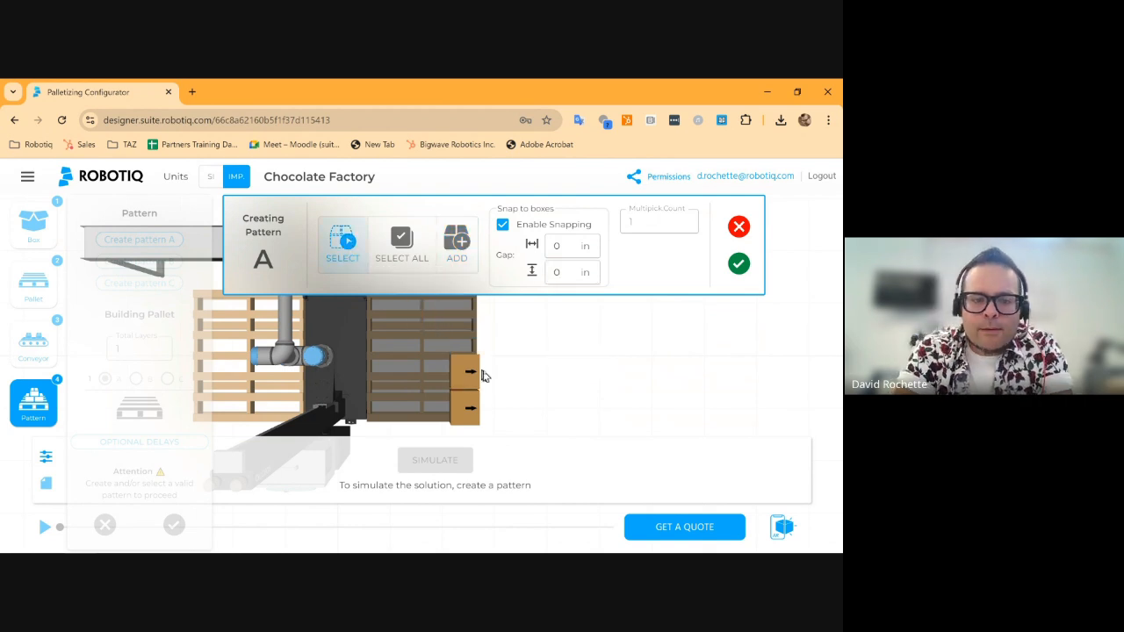
left_click(479, 381)
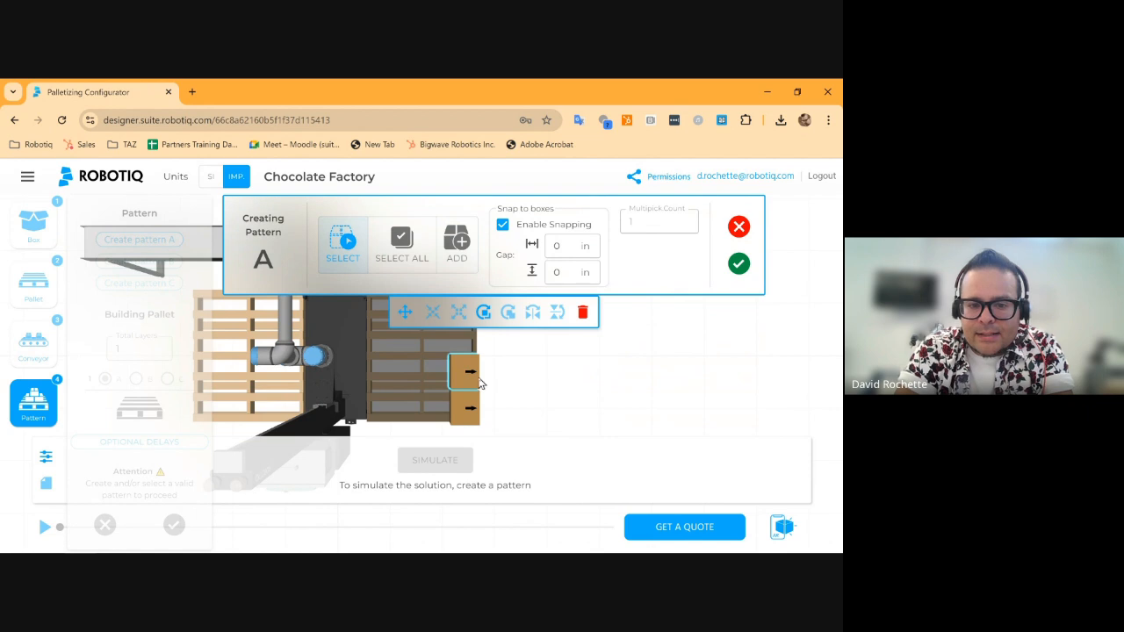
key("Delete")
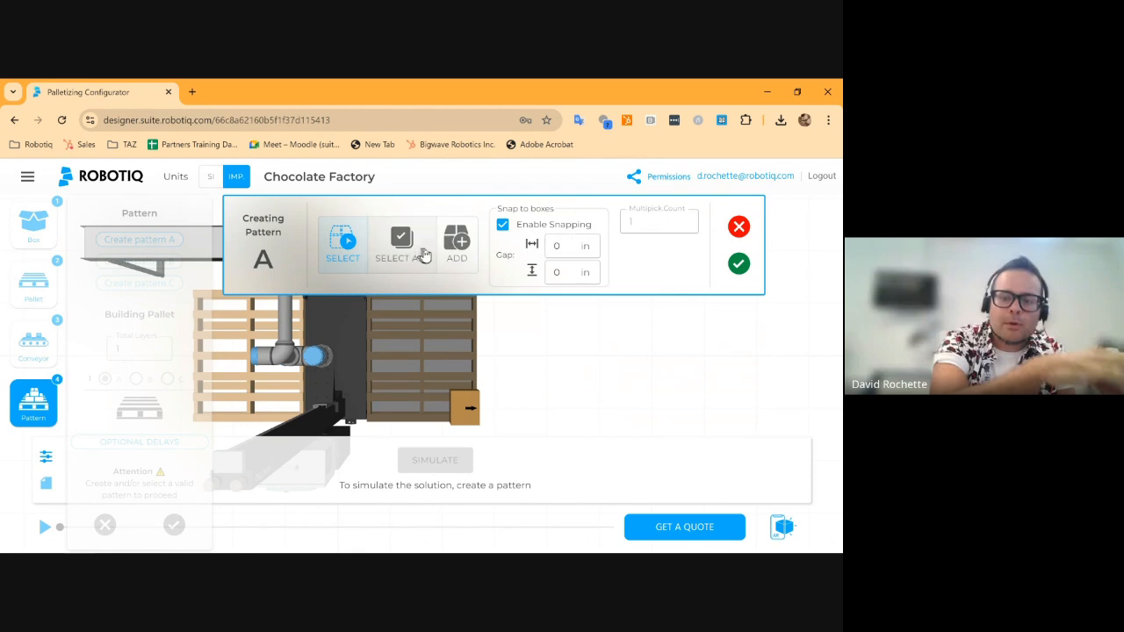
- Set the multipick count to 2 and fill the pallet with box pairs, leaving one single spot at the outer rear corner
left_click(455, 254)
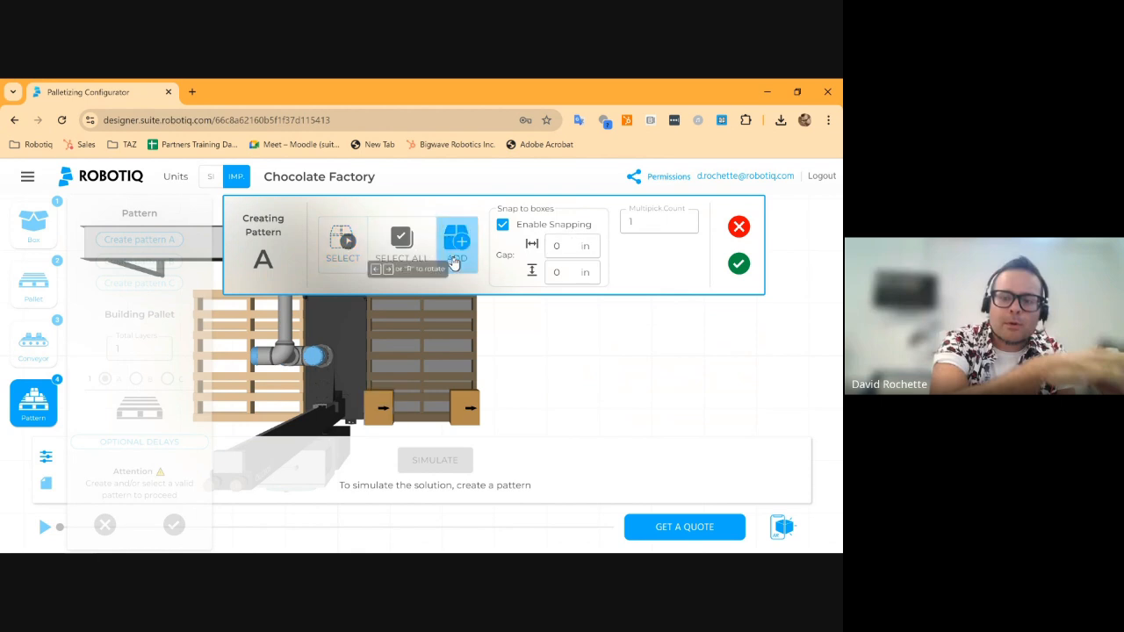
left_click(654, 222)
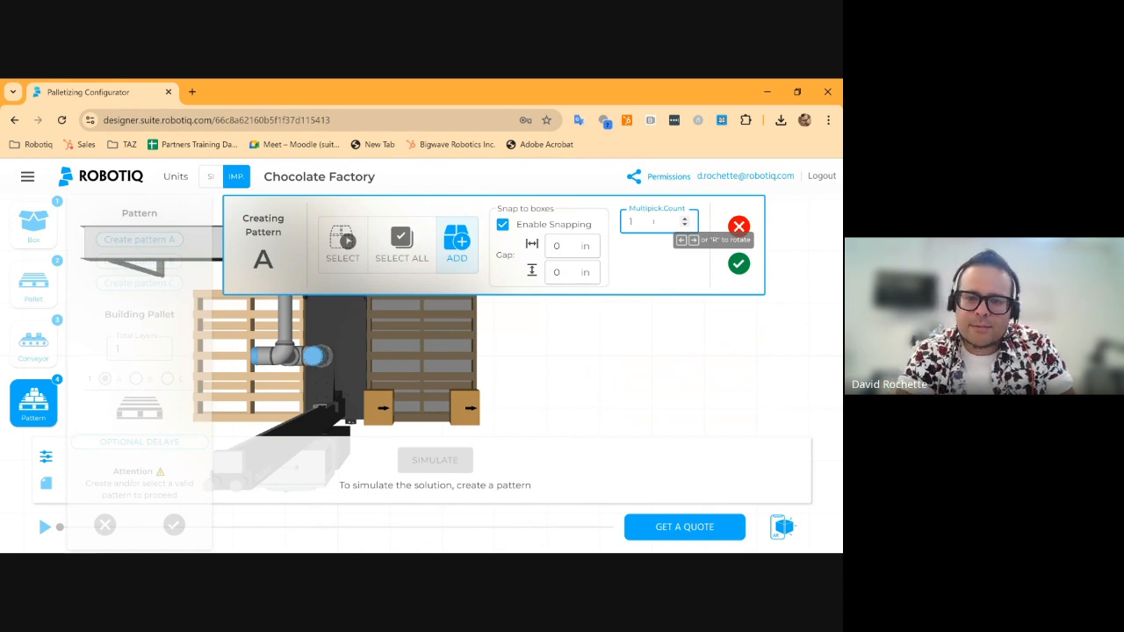
left_click(685, 217)
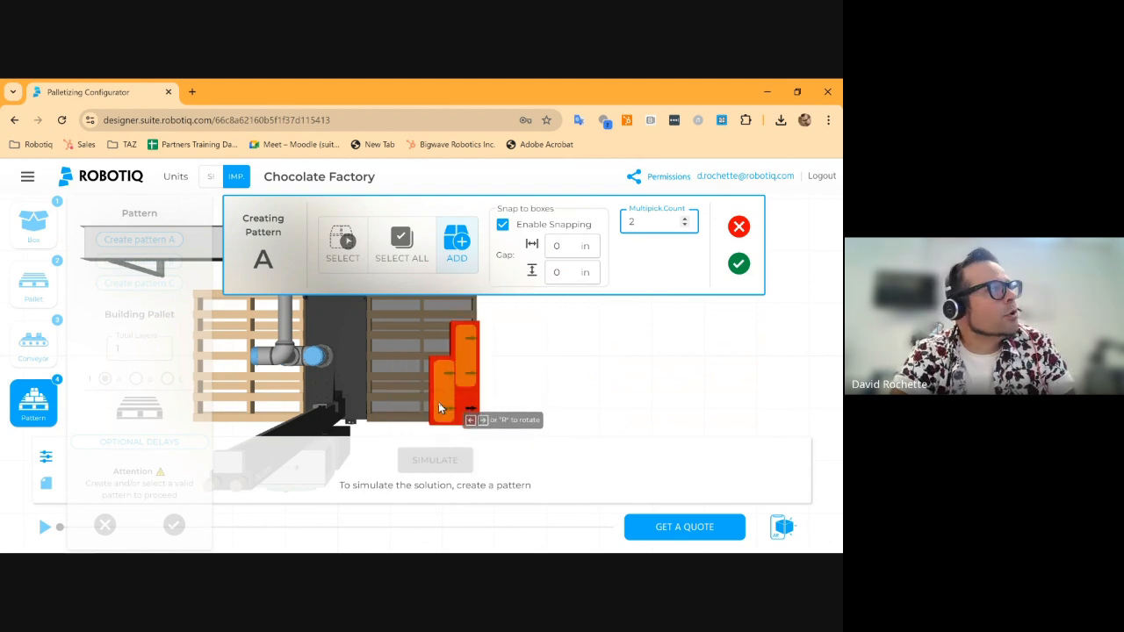
left_click(439, 402)
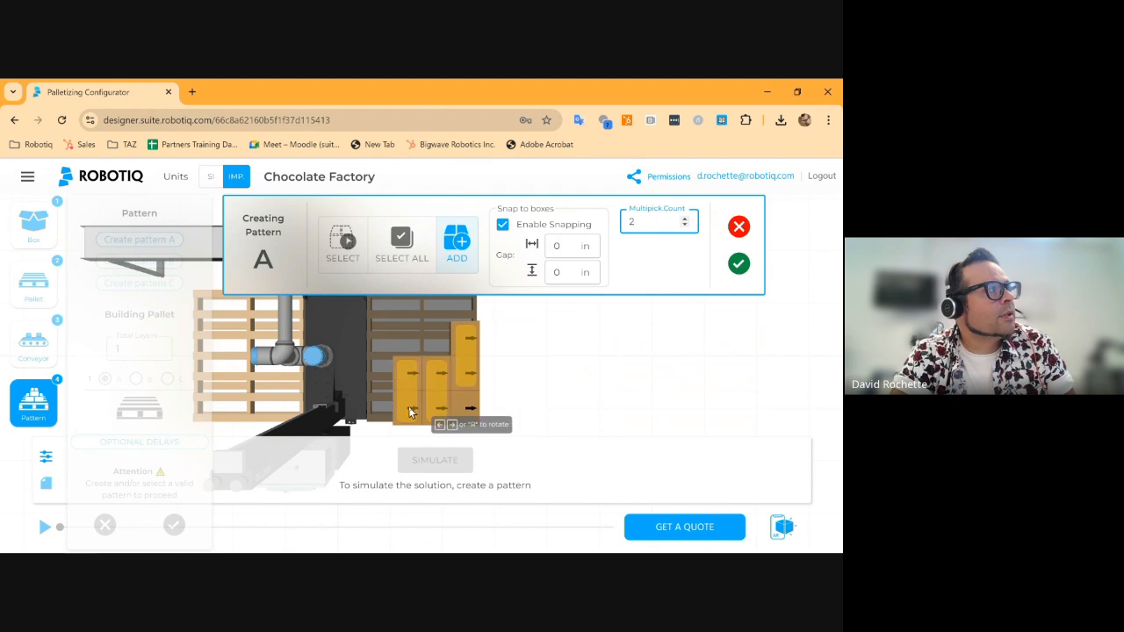
left_click(409, 406)
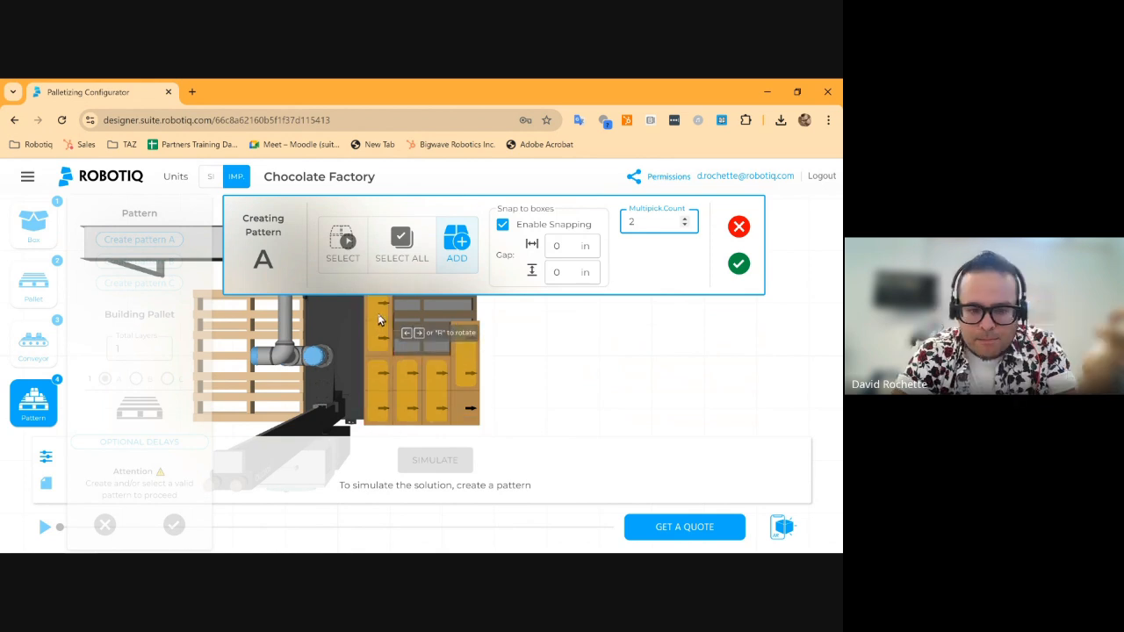
left_click(378, 312)
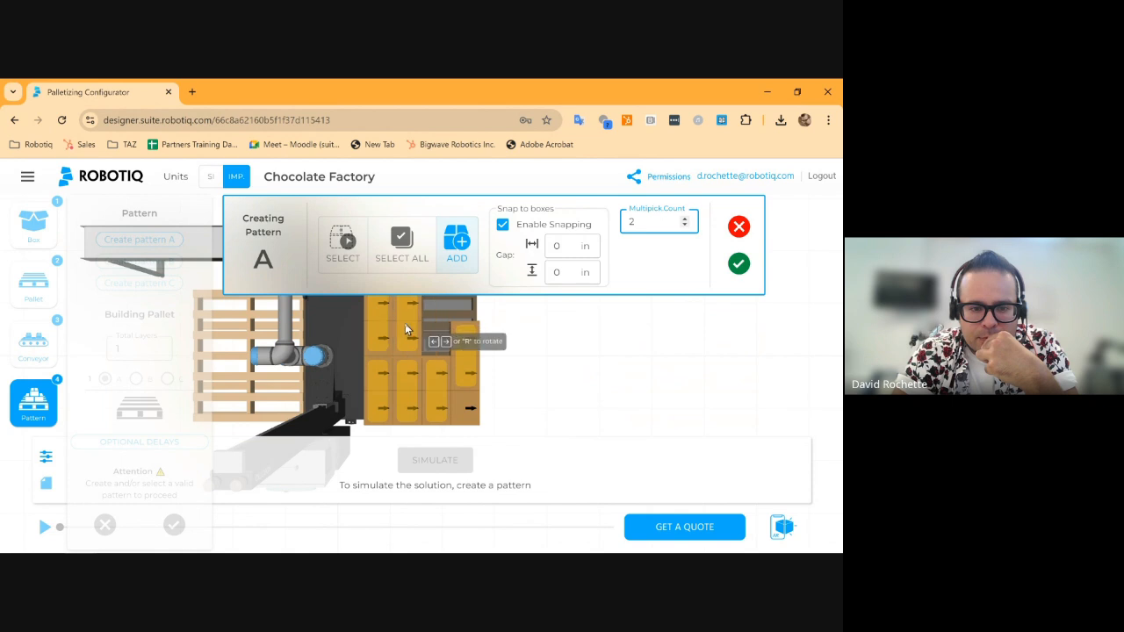
left_click(407, 327)
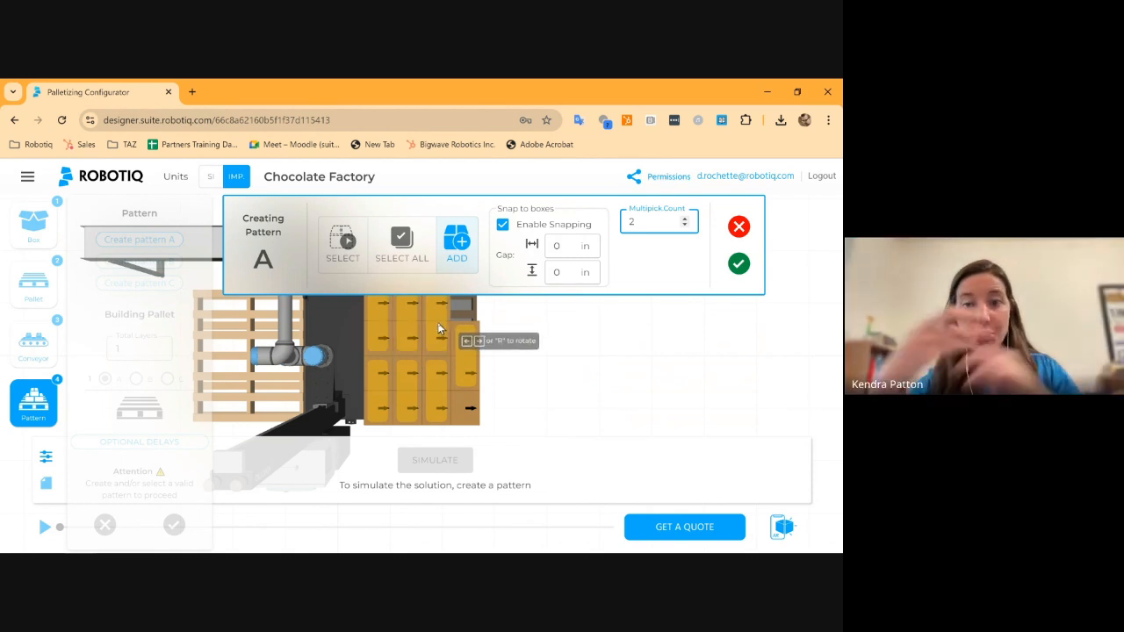
left_click(439, 327)
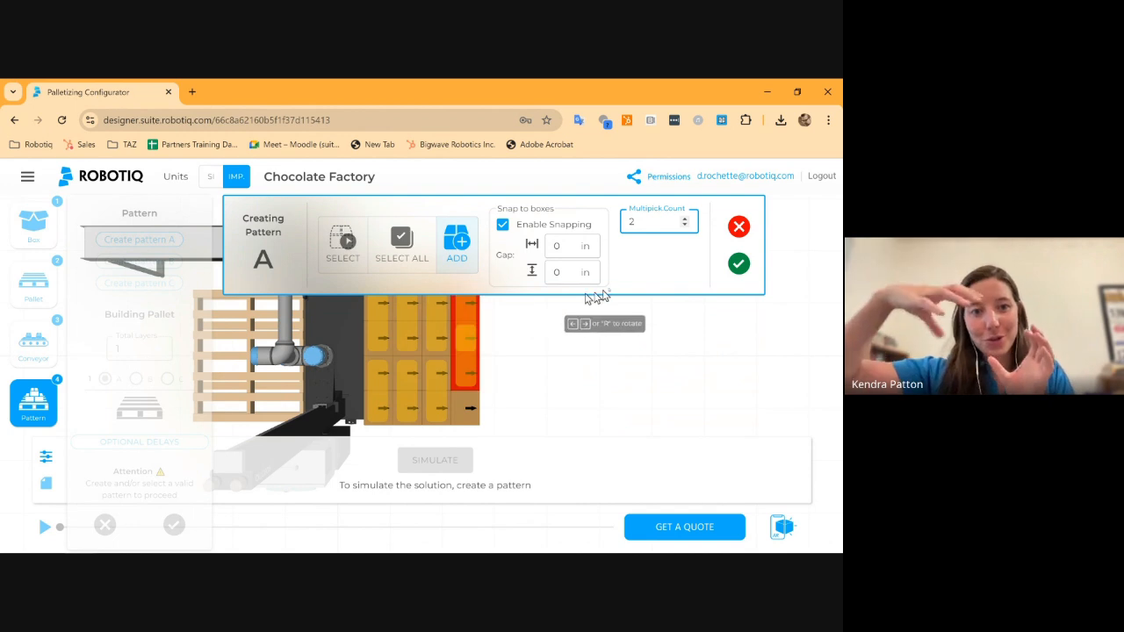
- Set the multipick count to 1, fill the last open spot with a single box and save pattern A
left_click(686, 227)
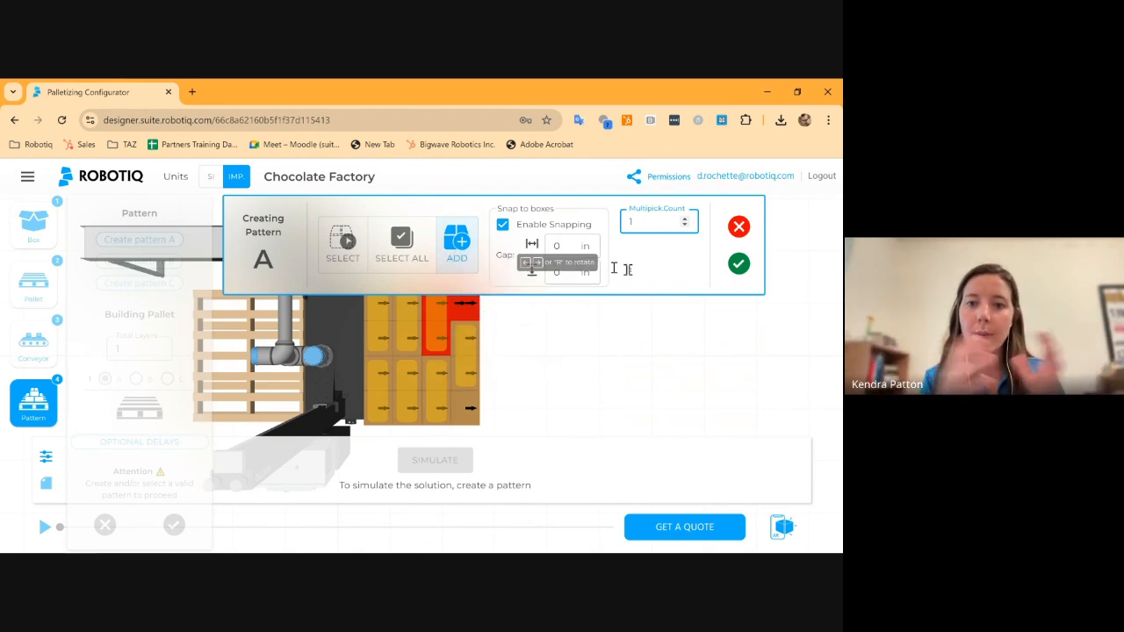
left_click(736, 265)
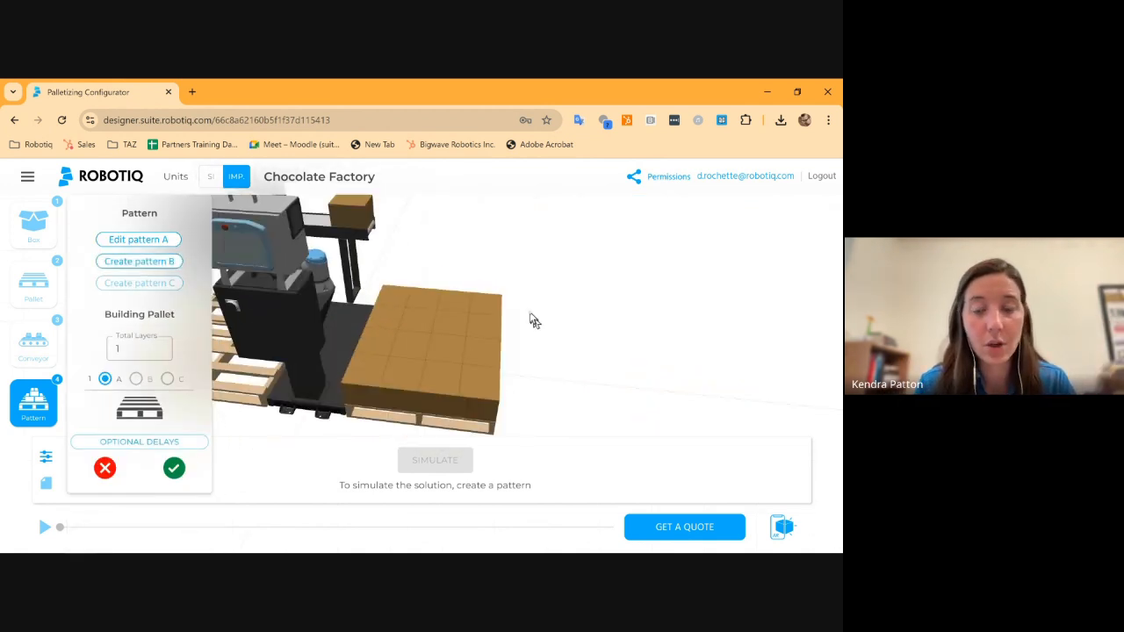
left_click_drag(526, 305, 496, 380)
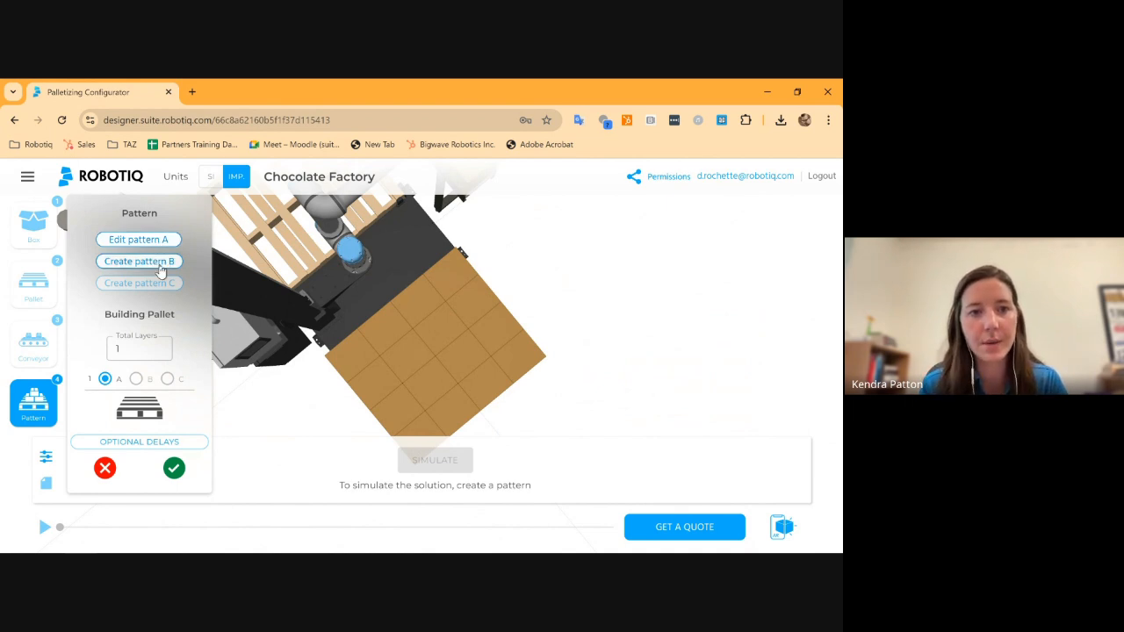
- Create pattern B as a copy of Pattern A, reverse the direction of its boxes and save it
left_click(160, 272)
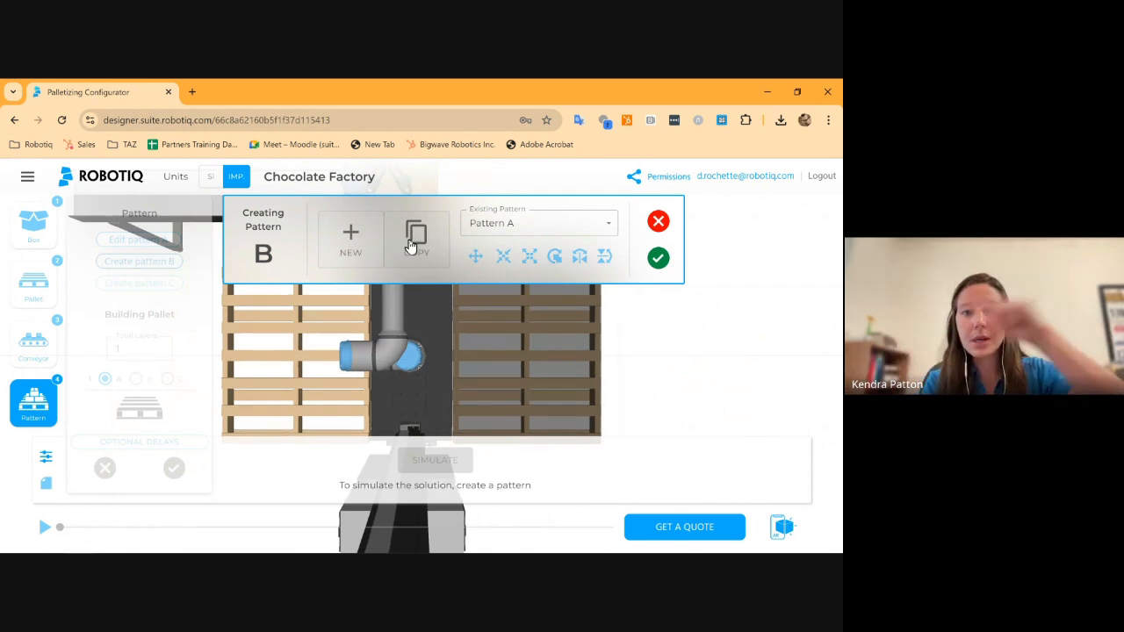
left_click(412, 246)
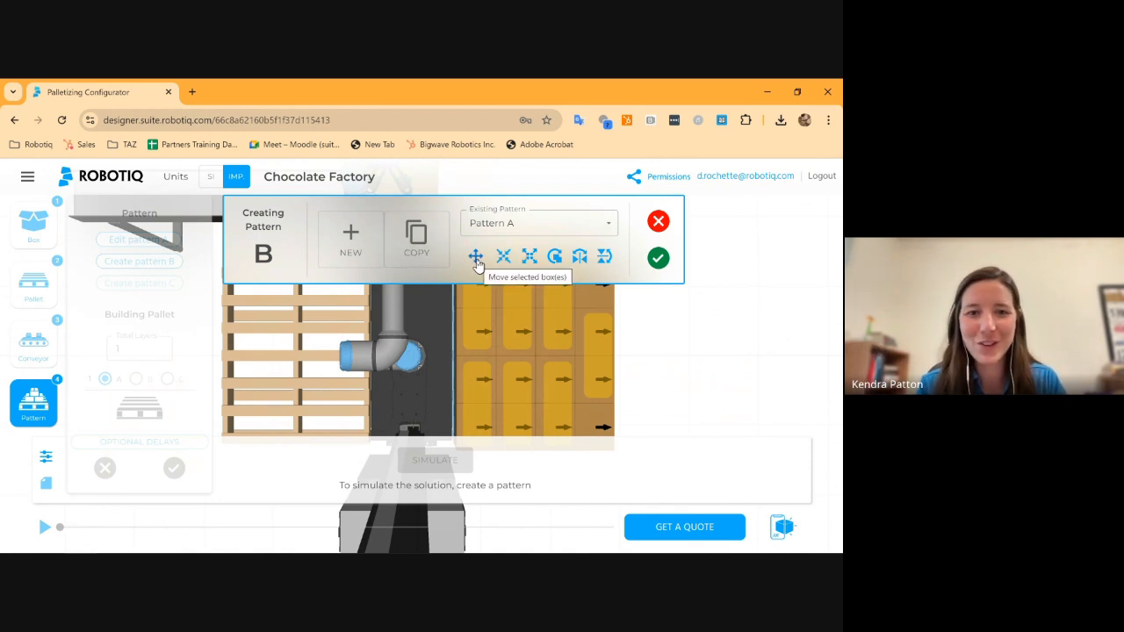
left_click(605, 257)
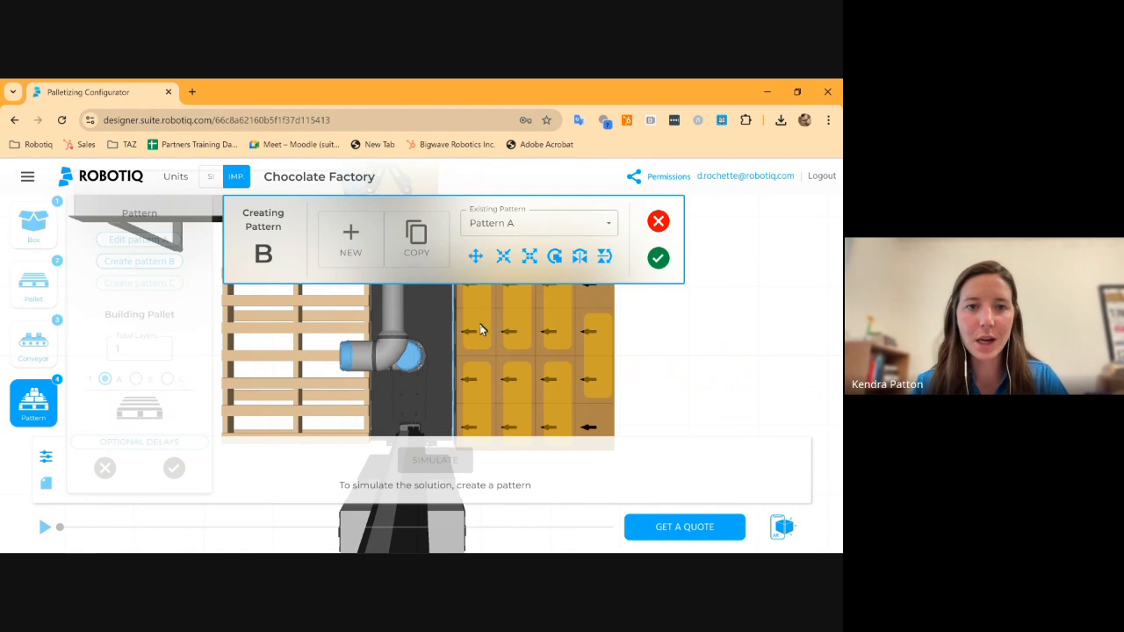
left_click(659, 258)
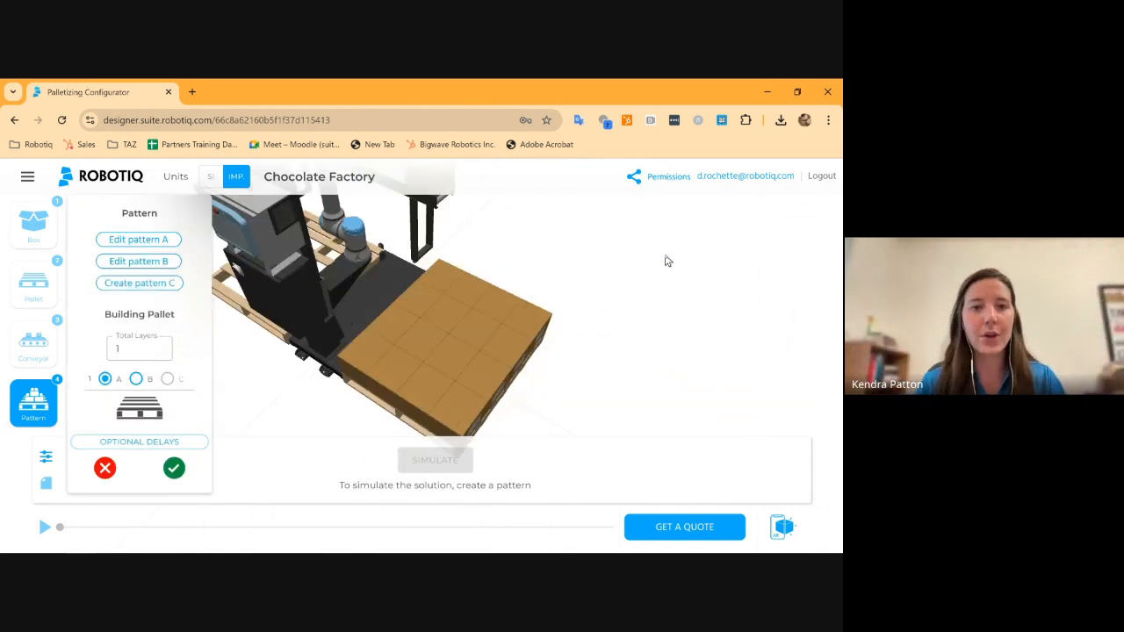
- Open pattern B with all its boxes selected to check their orientation, then return to the pallet settings
left_click(153, 259)
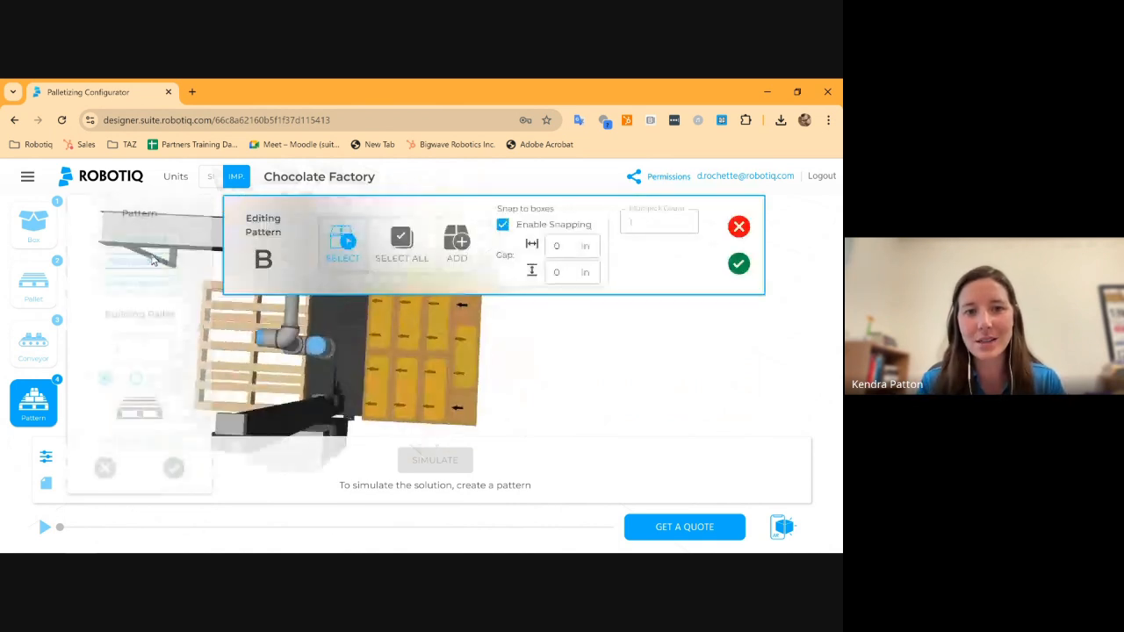
left_click(390, 263)
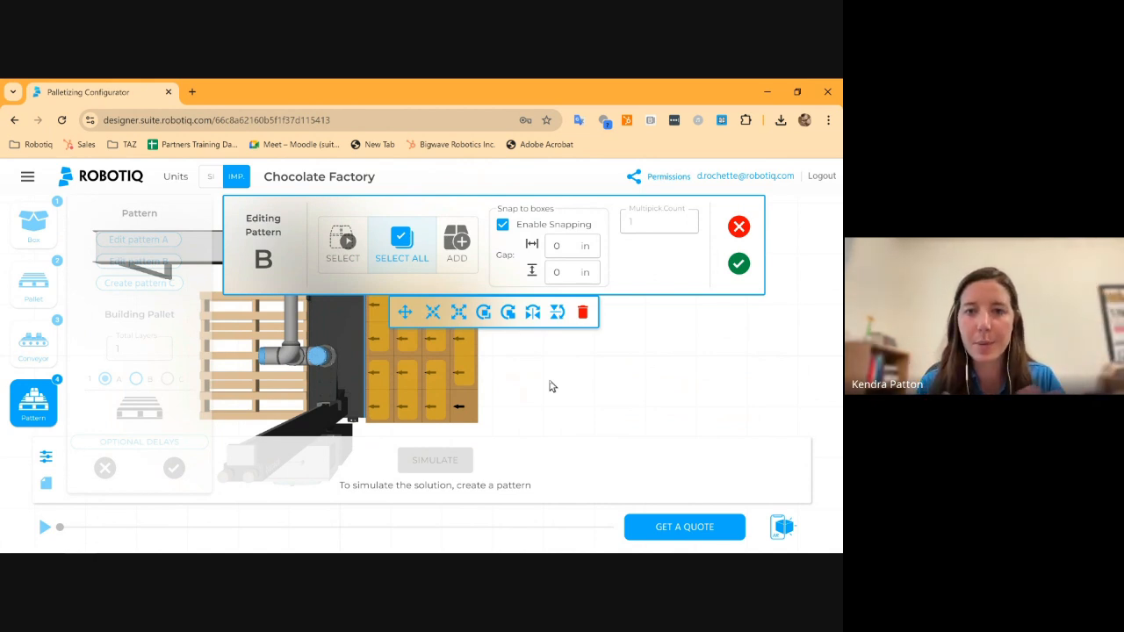
left_click(738, 264)
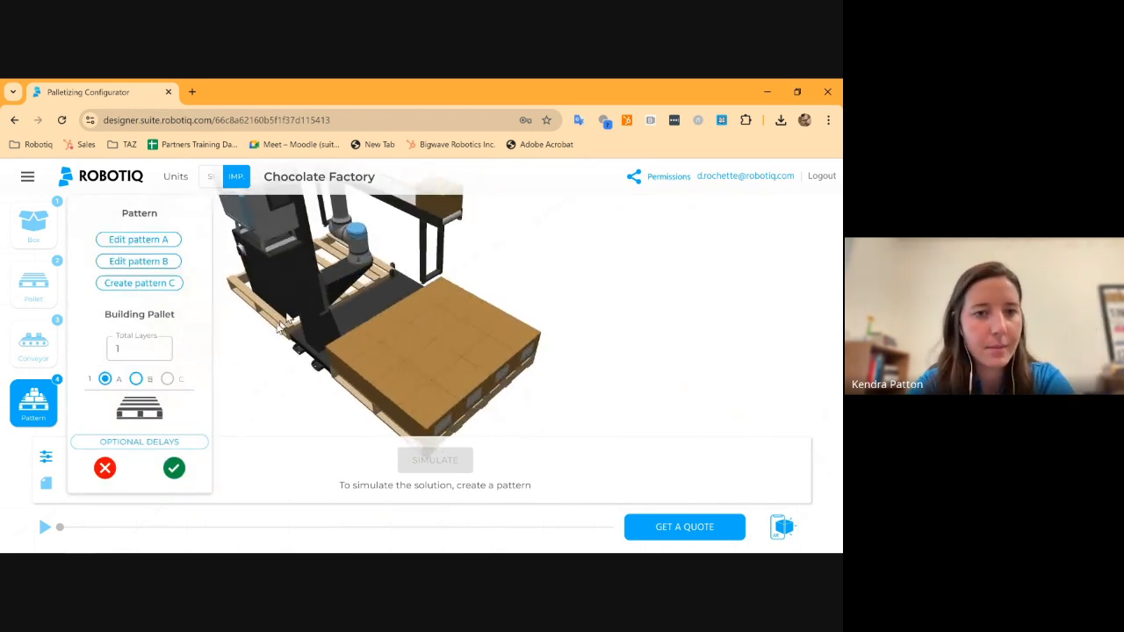
- Build the pallet with 6 total layers and assign pattern B to layers 2, 4 and 6
double_click(134, 349)
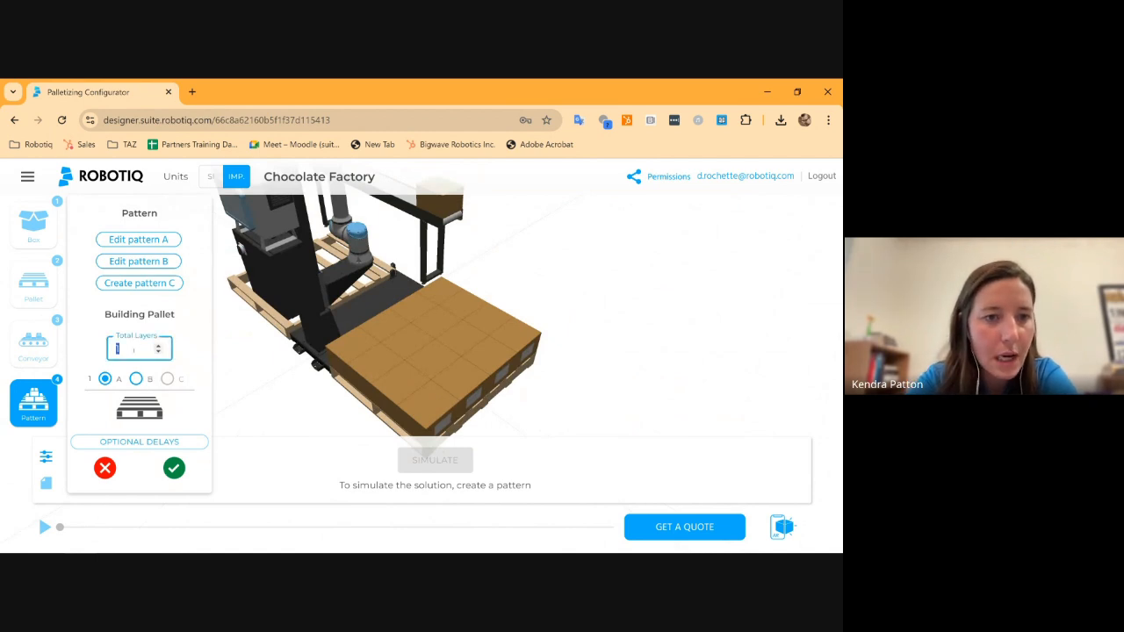
type("6")
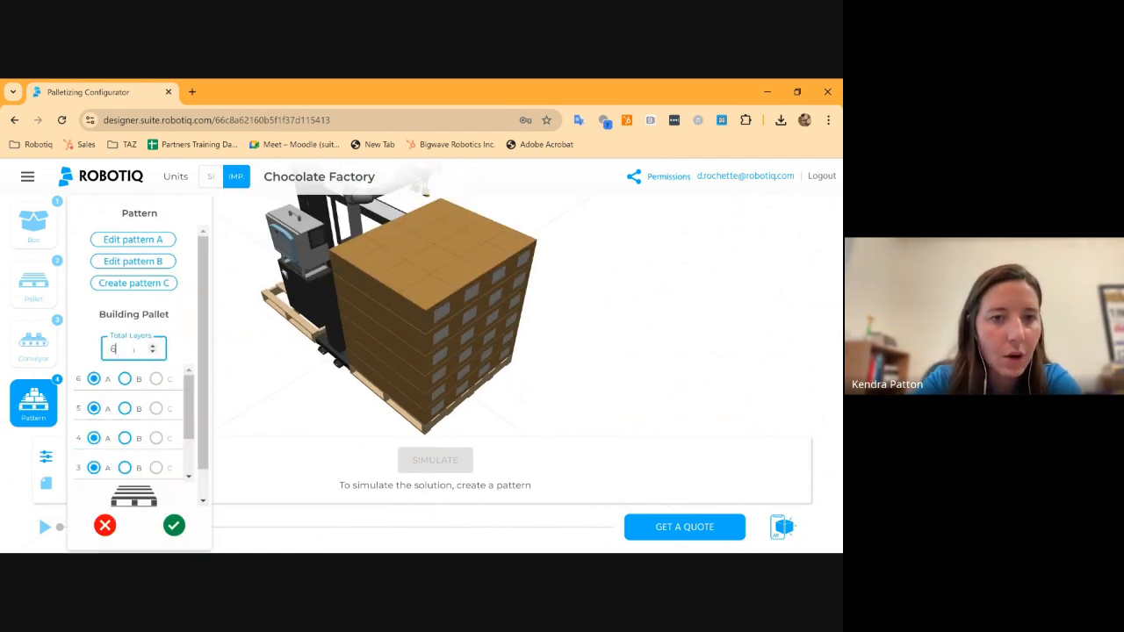
left_click_drag(189, 399, 190, 464)
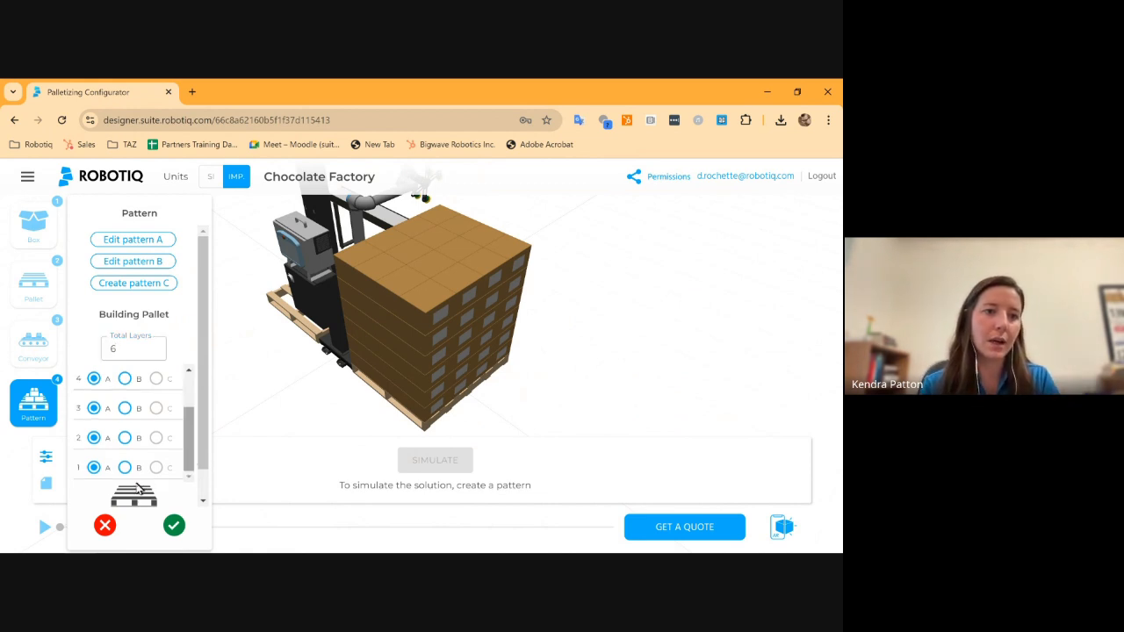
left_click(106, 486)
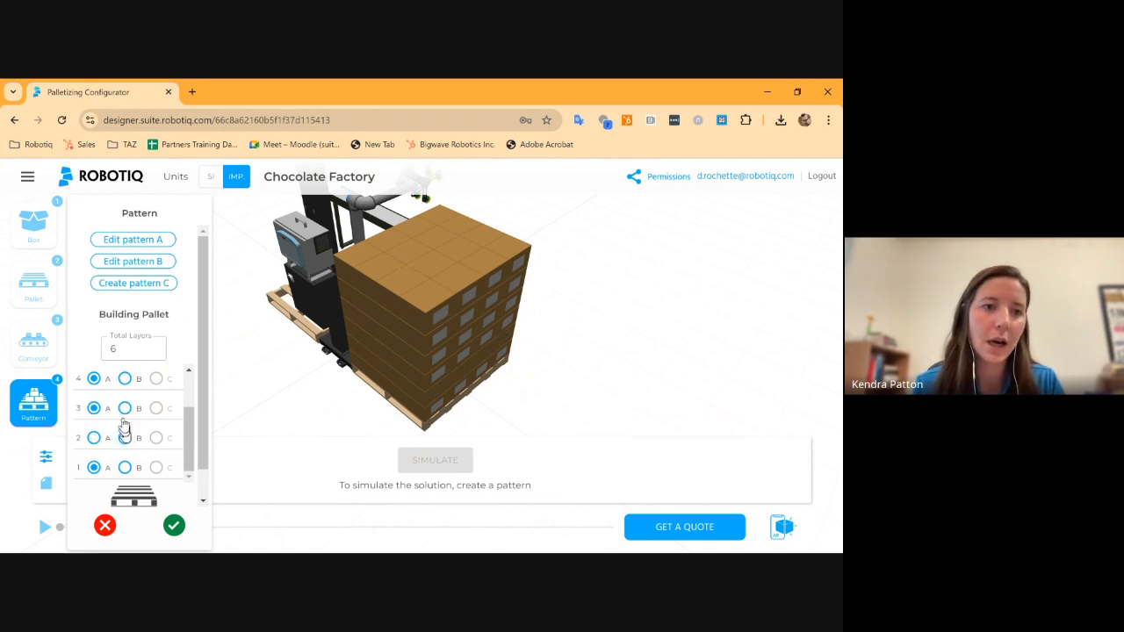
left_click(124, 383)
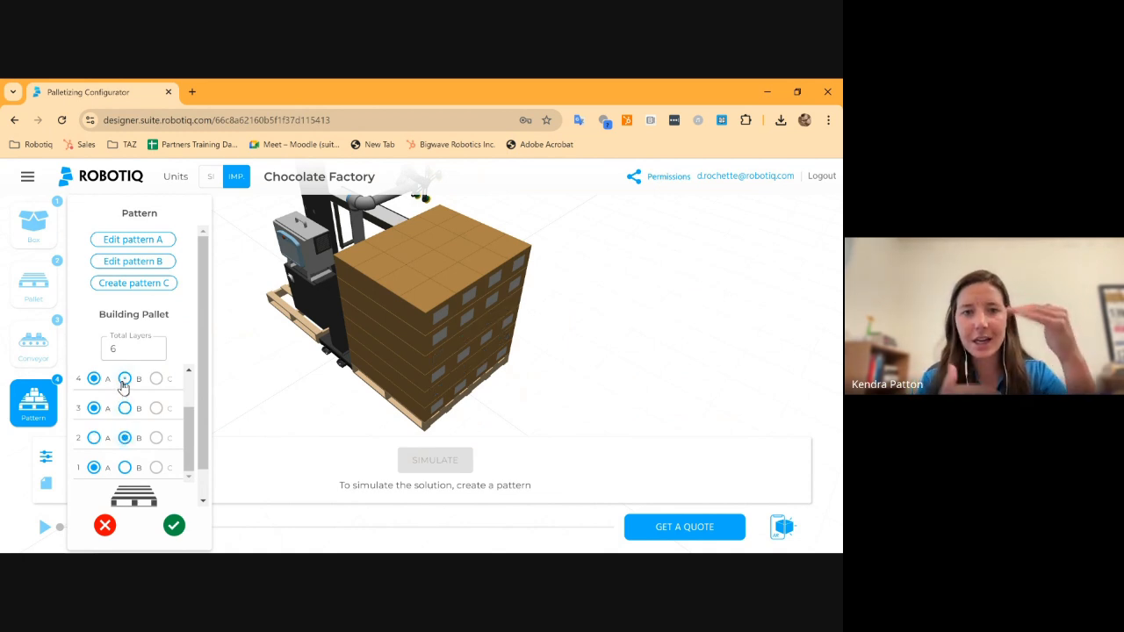
left_click_drag(196, 429, 186, 389)
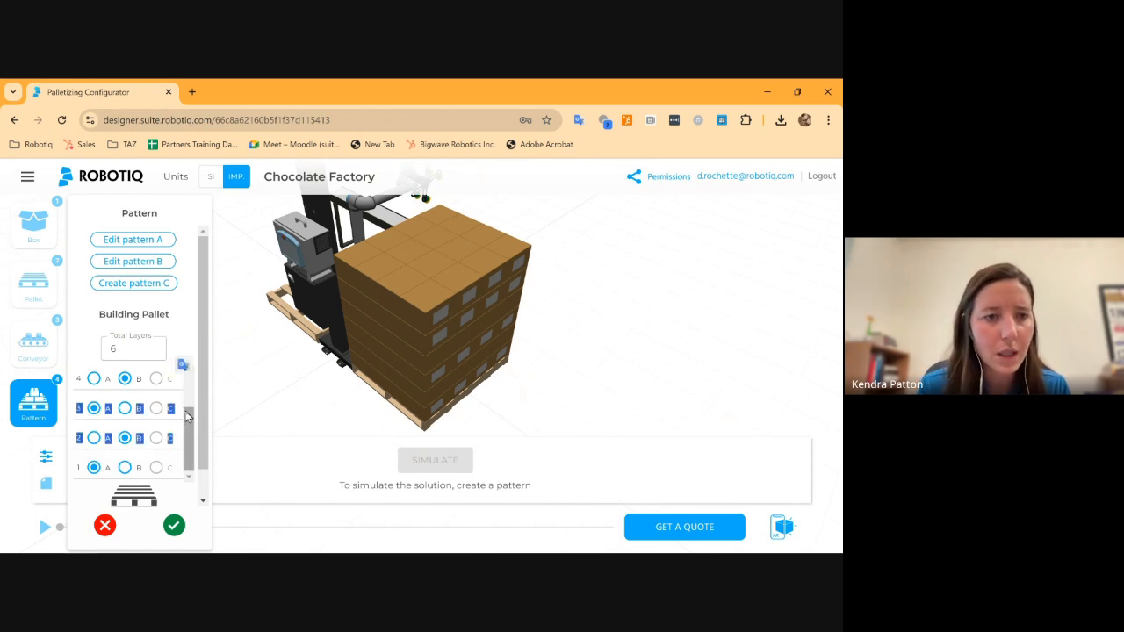
scroll(187, 416, "up", 2)
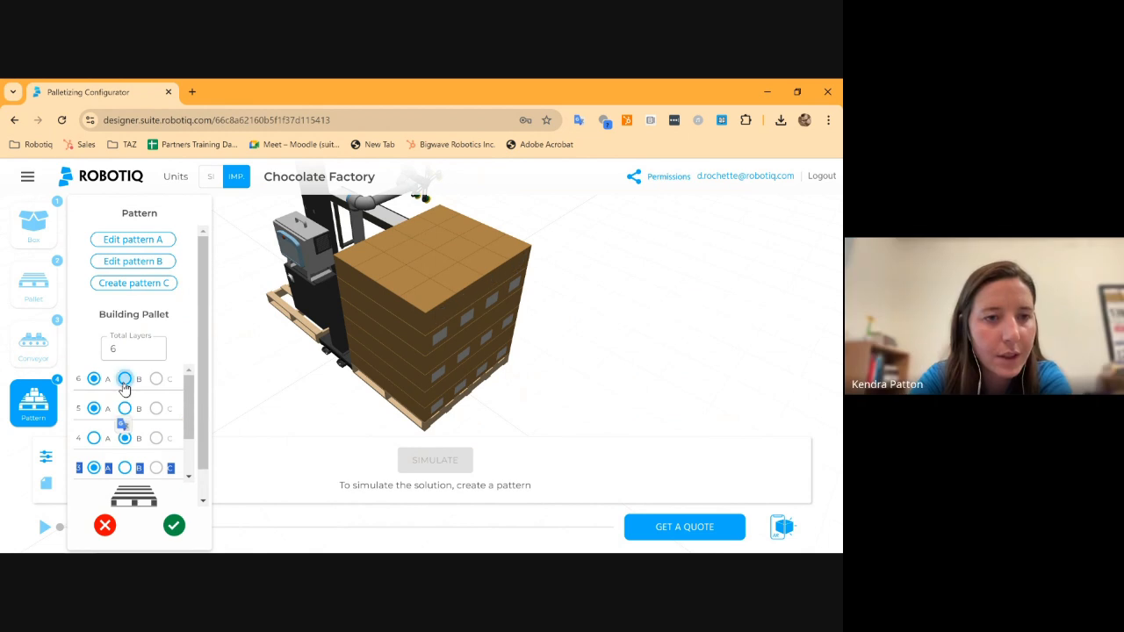
left_click(124, 378)
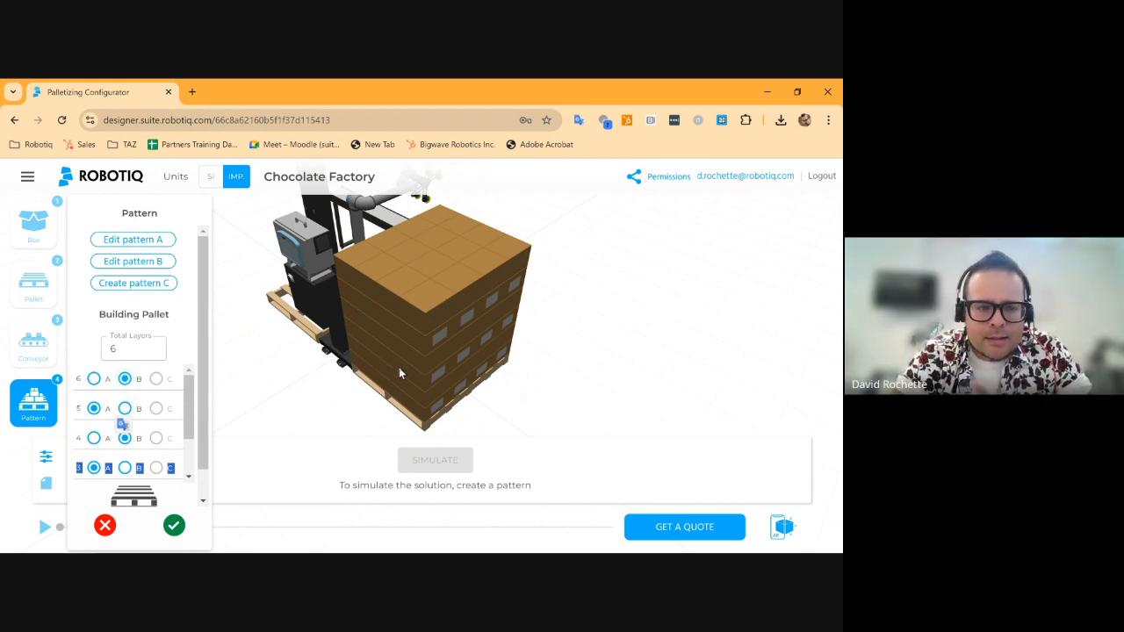
- Reopen pattern B and inspect the transform and gap options offered for all its boxes
left_click(133, 261)
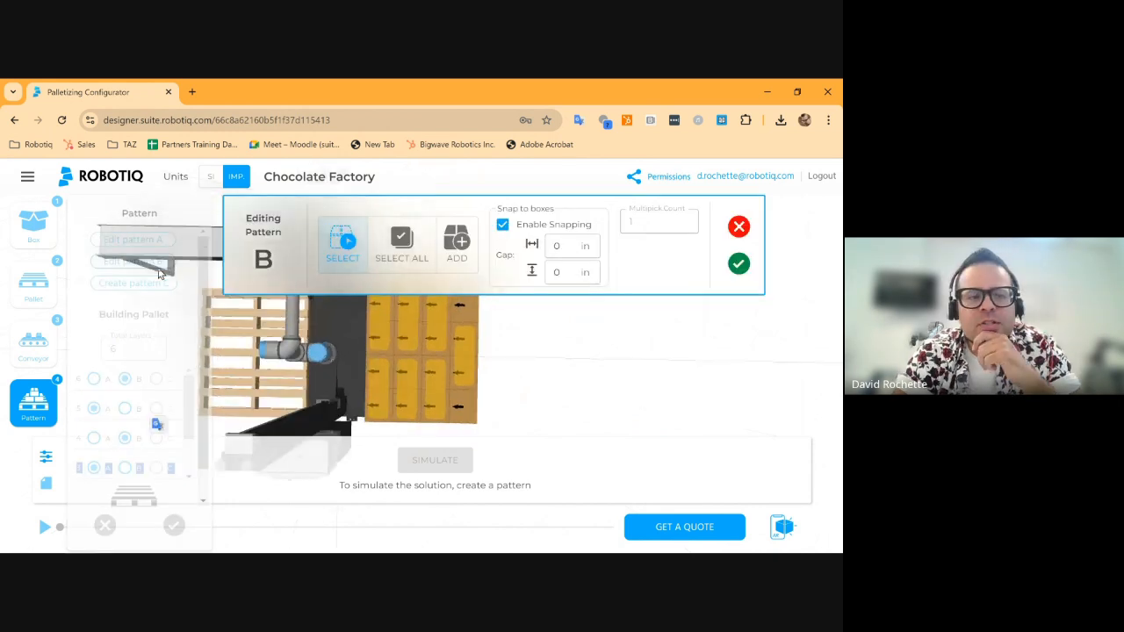
left_click(410, 265)
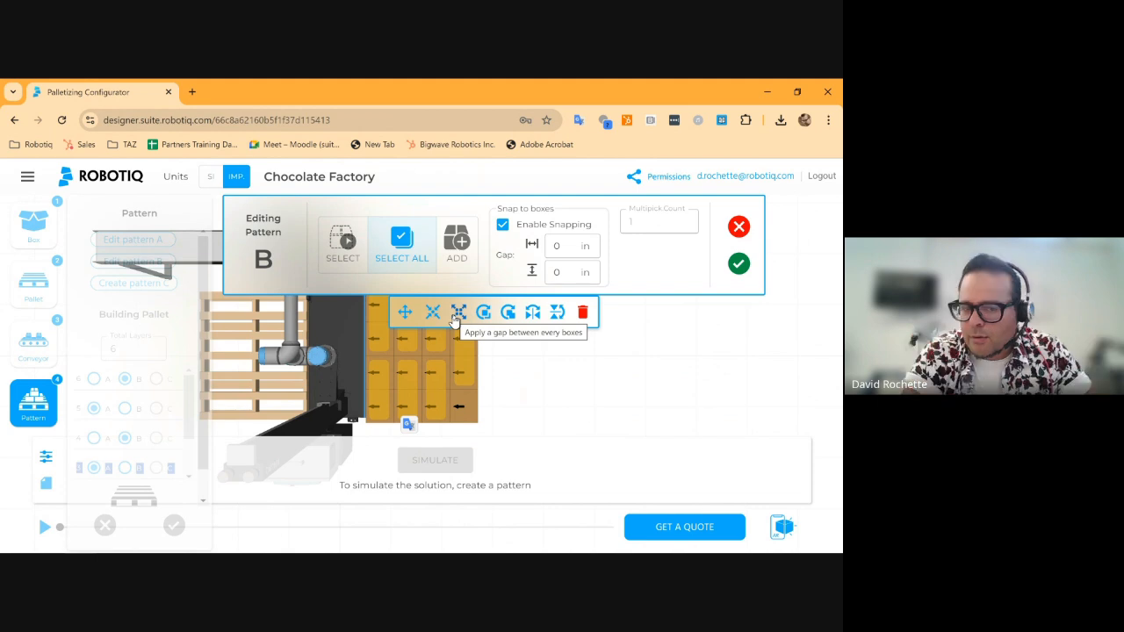
left_click(741, 262)
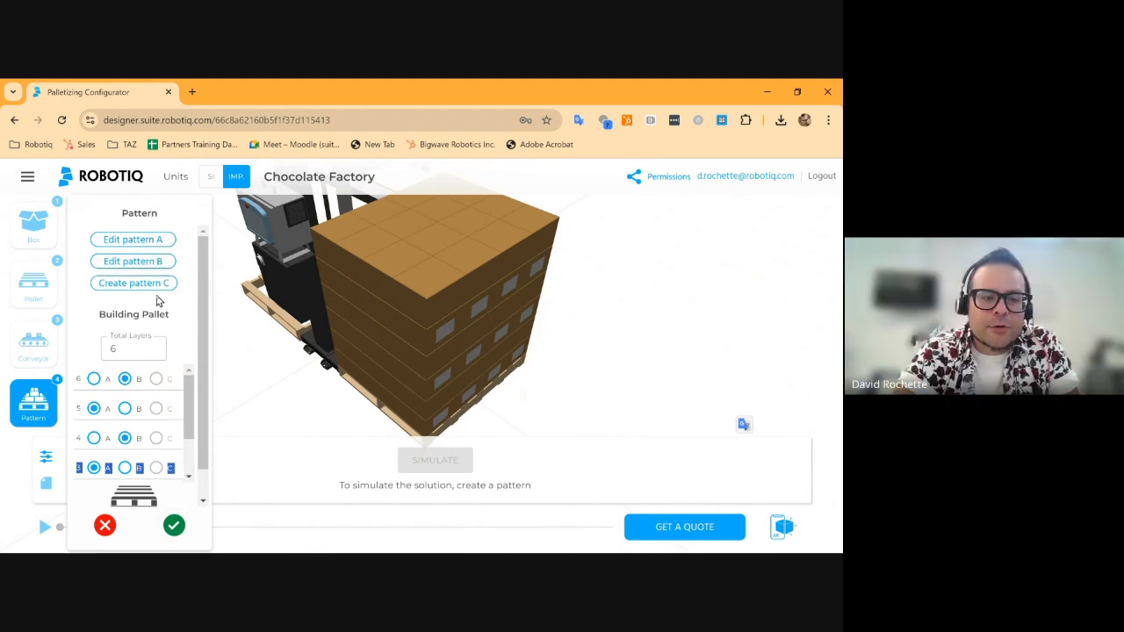
- Save the layer arrangement and run the palletizing simulation
left_click(174, 526)
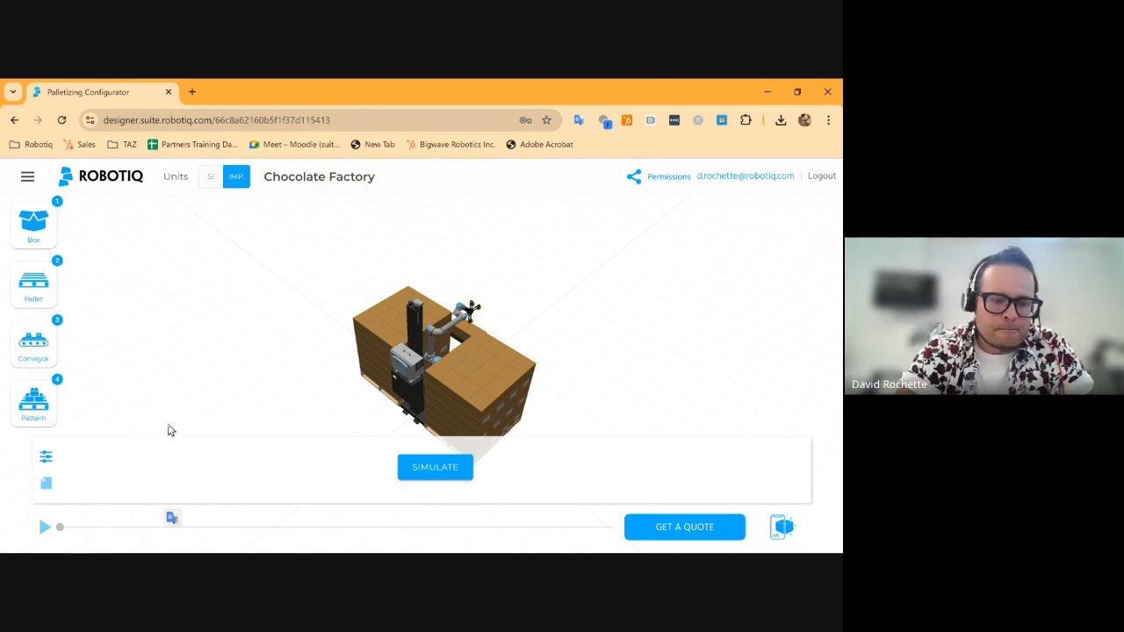
left_click(410, 473)
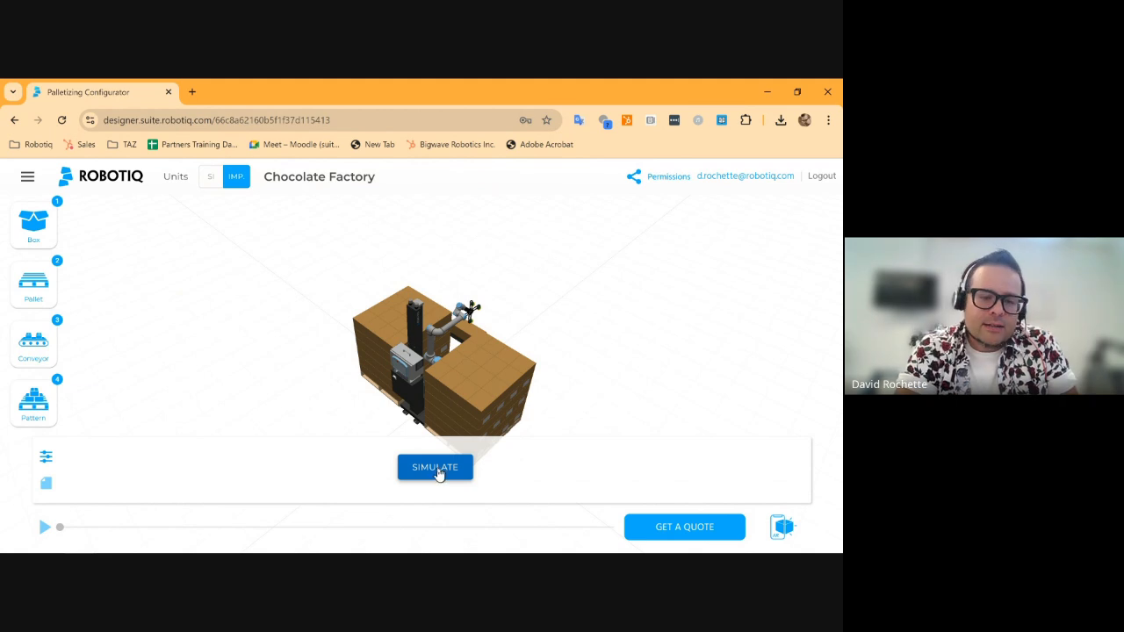
left_click(440, 474)
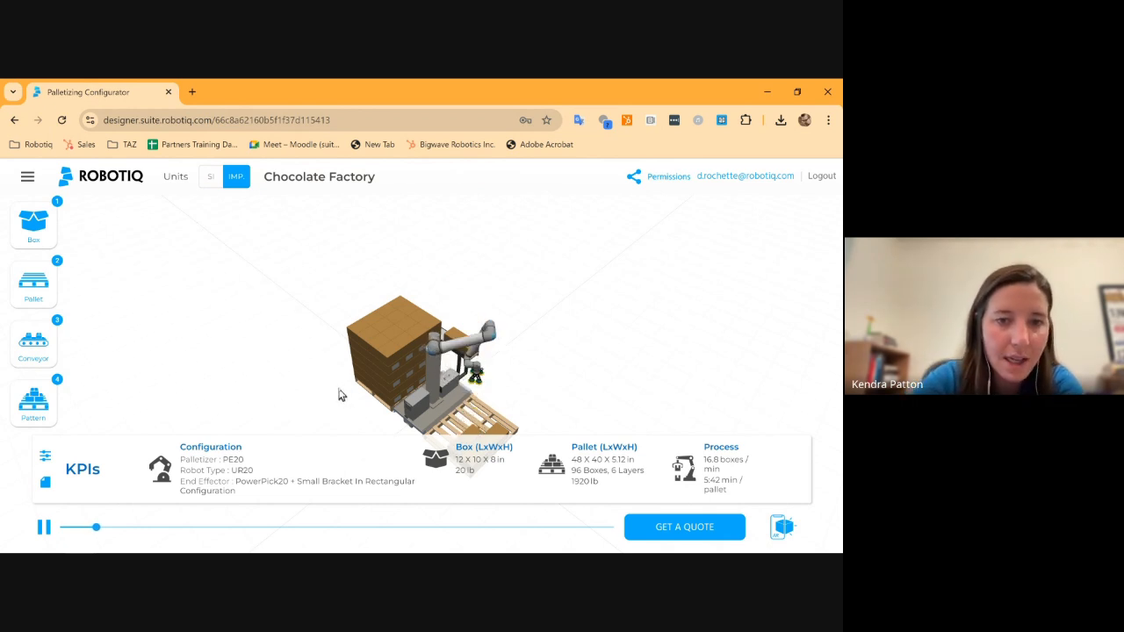
- Watch the running simulation from several angles and read the configuration, box, pallet and process KPIs
left_click_drag(341, 395, 295, 404)
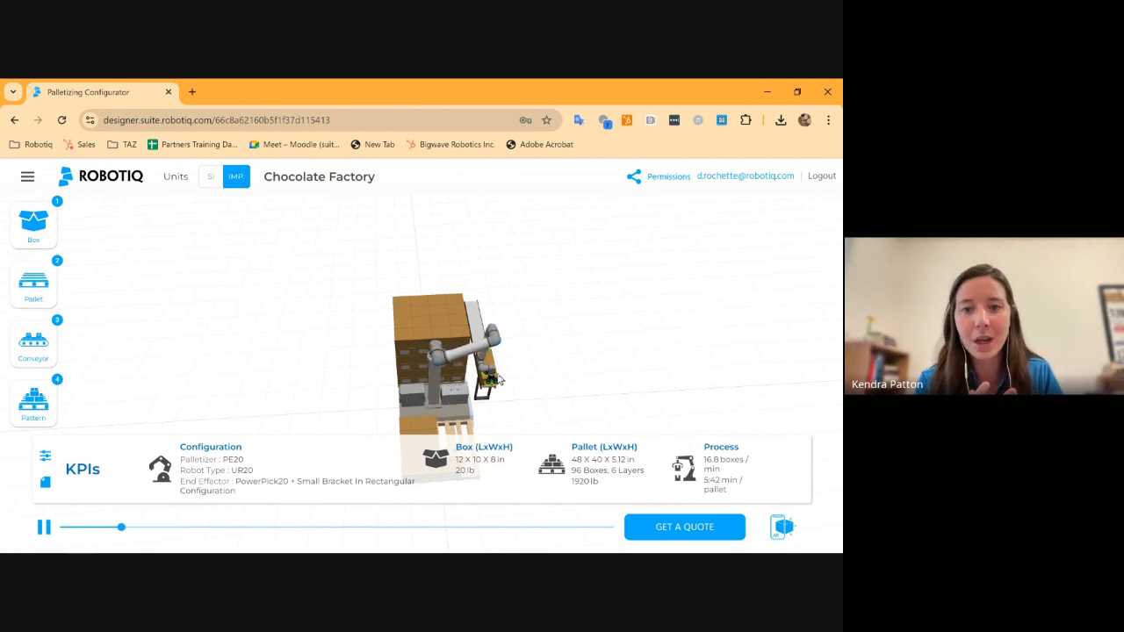
scroll(499, 380, "up", 3)
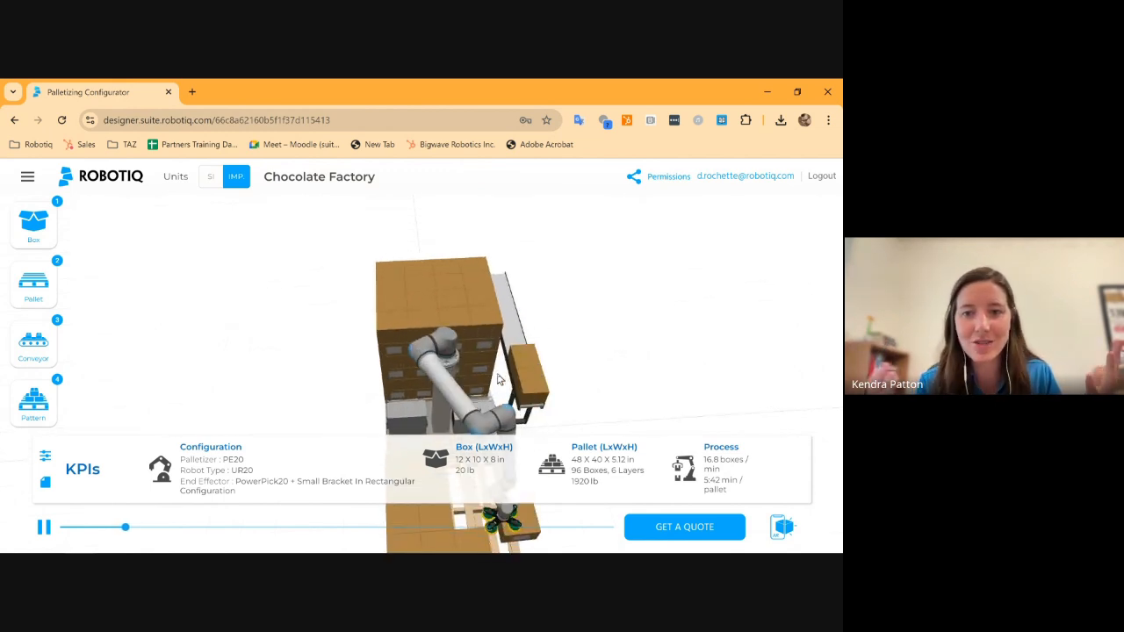
scroll(498, 377, "up", 1)
left_click_drag(498, 378, 573, 383)
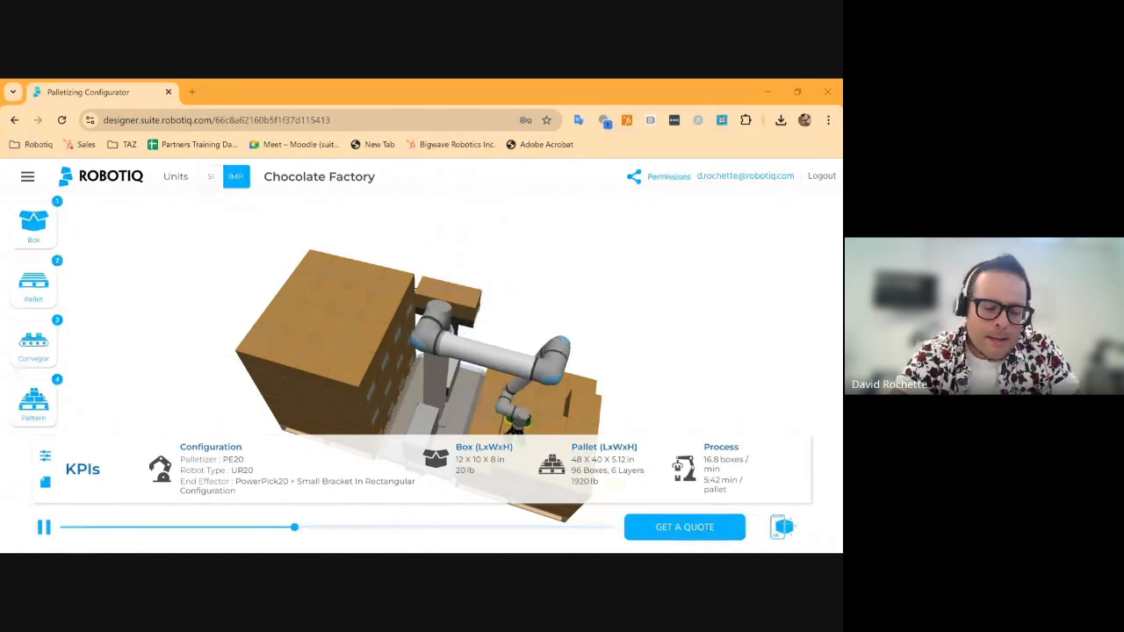
left_click_drag(244, 485, 289, 486)
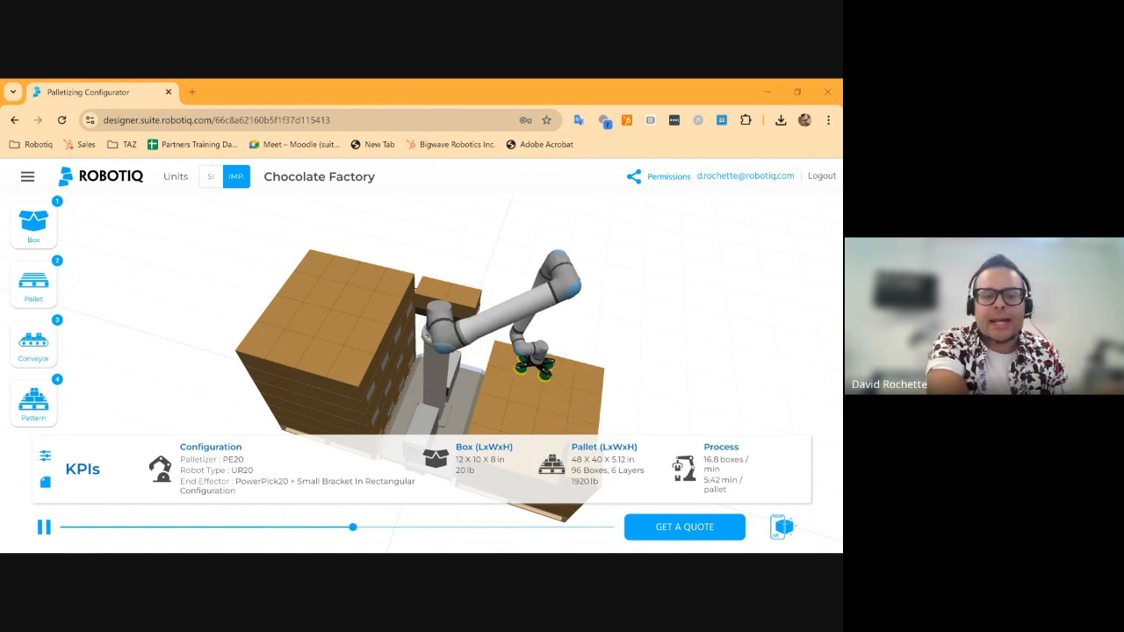
left_click_drag(300, 488, 401, 490)
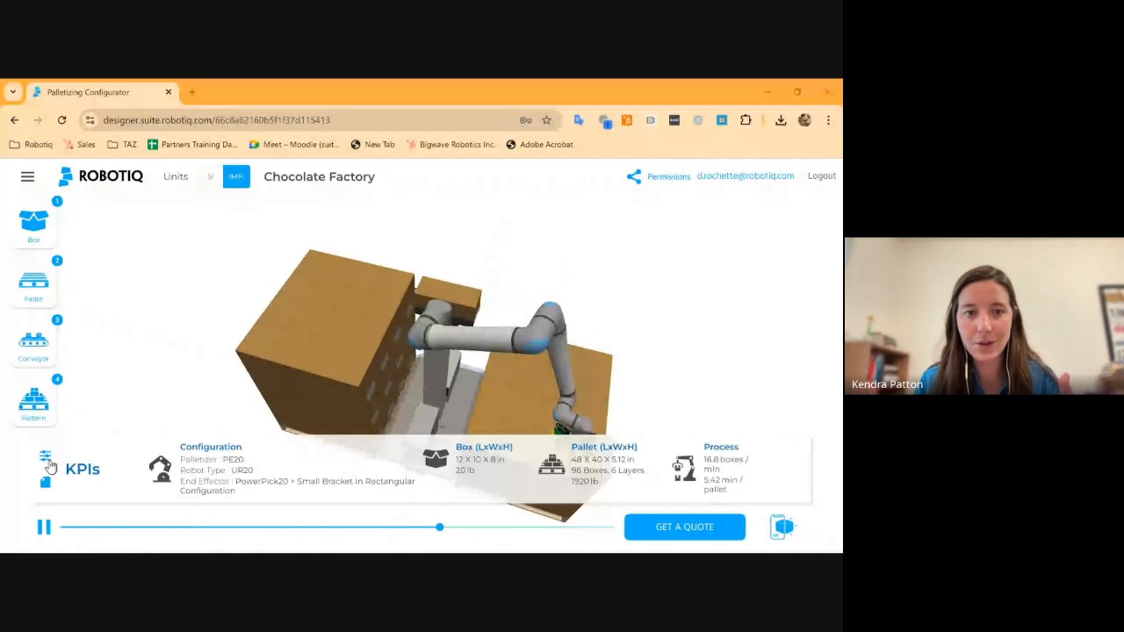
- Review the advanced simulation setup parameters, covering robot model, palletizer model, the available end effectors, and pedestal and ceiling heights
left_click(48, 463)
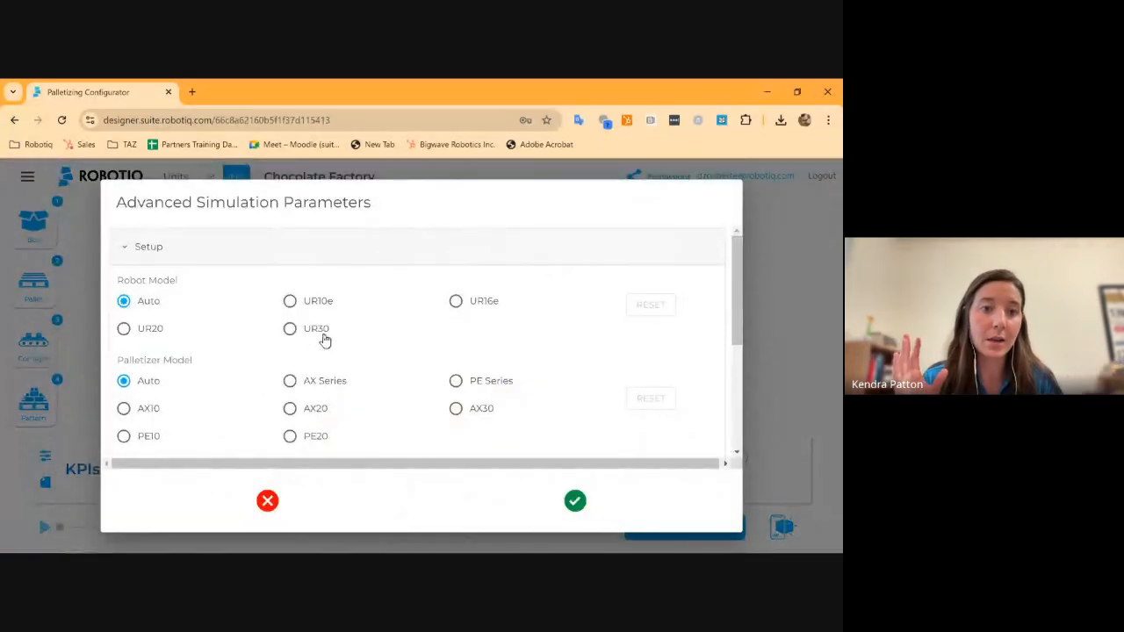
scroll(324, 340, "down", 2)
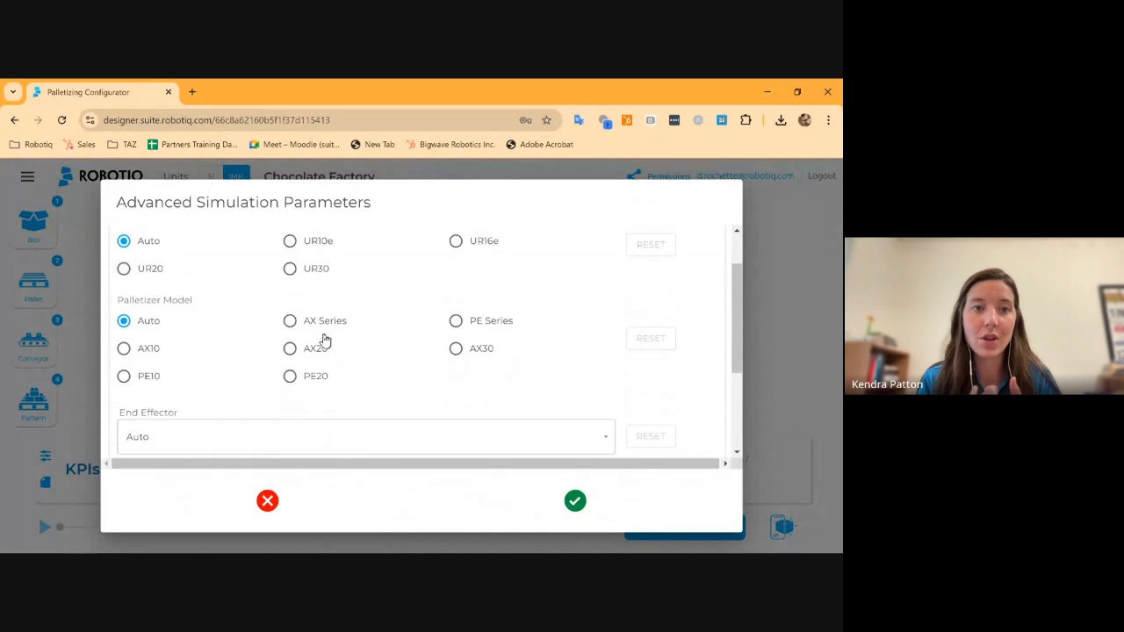
scroll(324, 340, "down", 3)
scroll(325, 339, "down", 1)
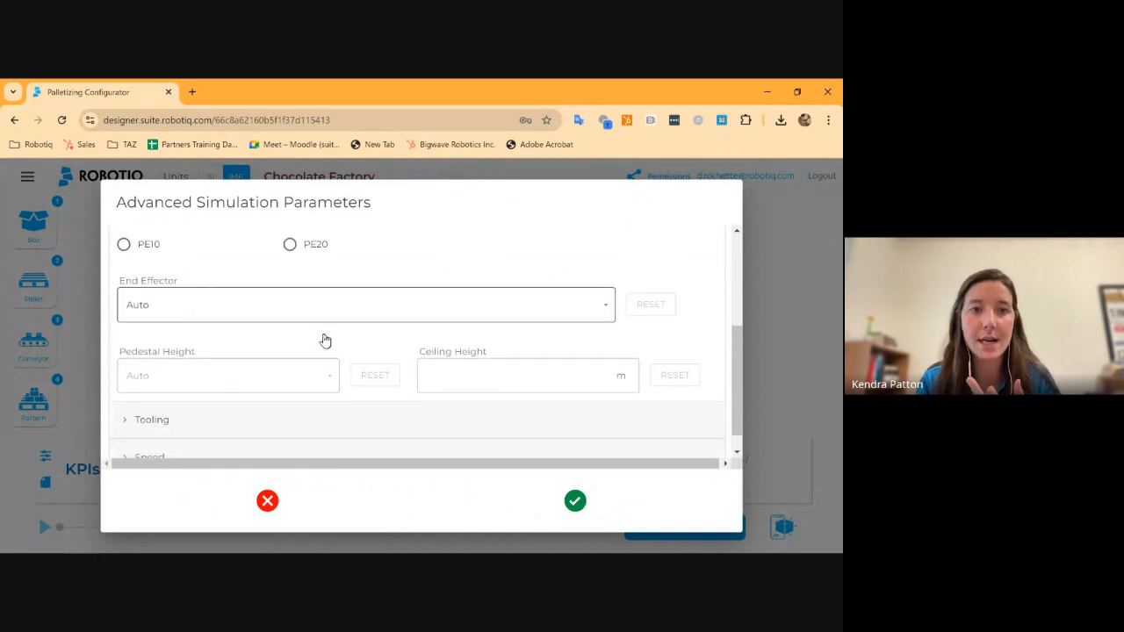
scroll(325, 340, "up", 3)
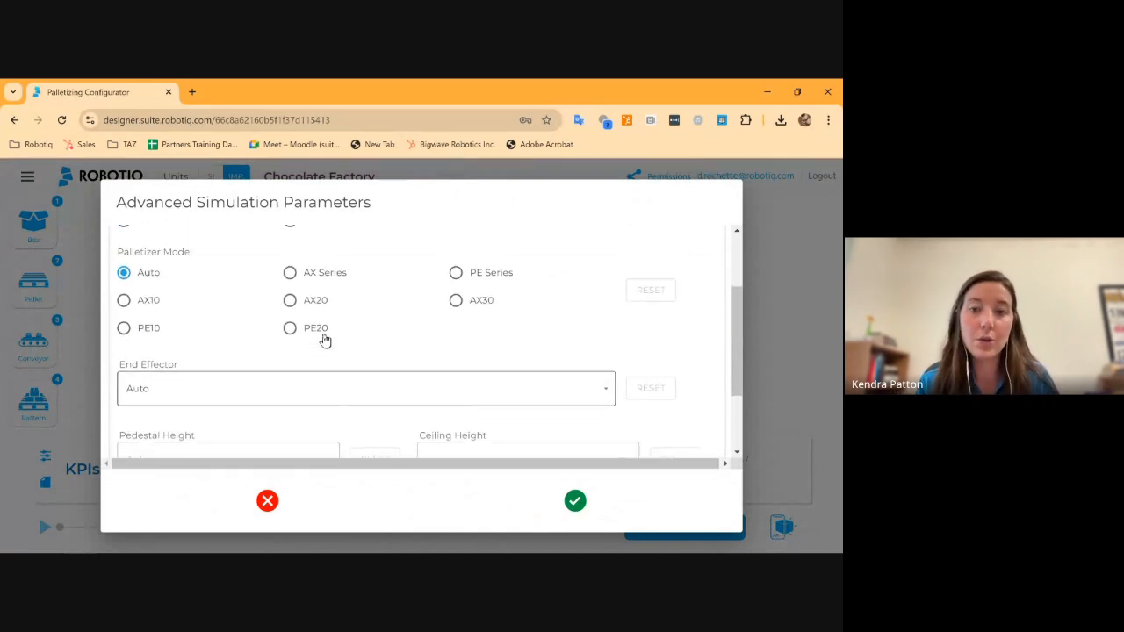
scroll(323, 339, "down", 2)
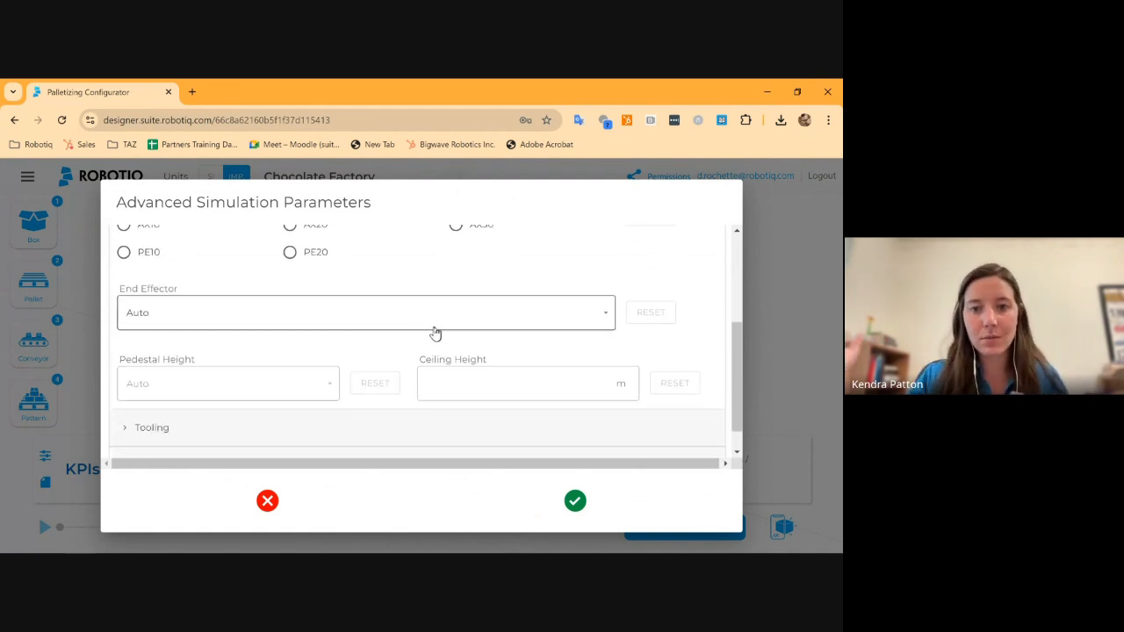
scroll(434, 333, "down", 1)
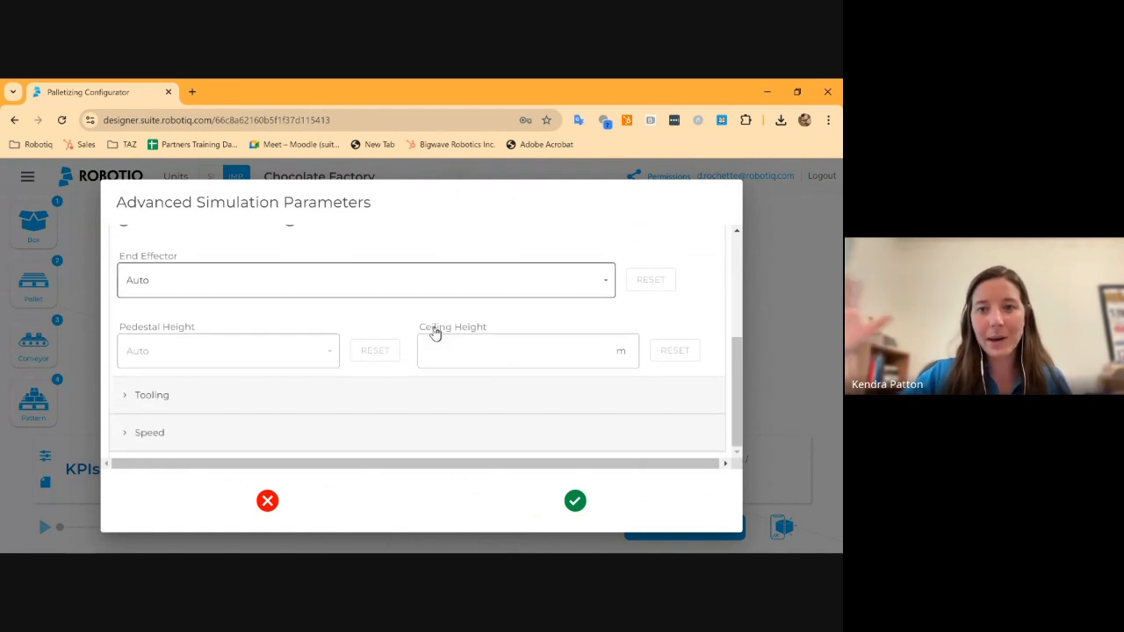
left_click(532, 281)
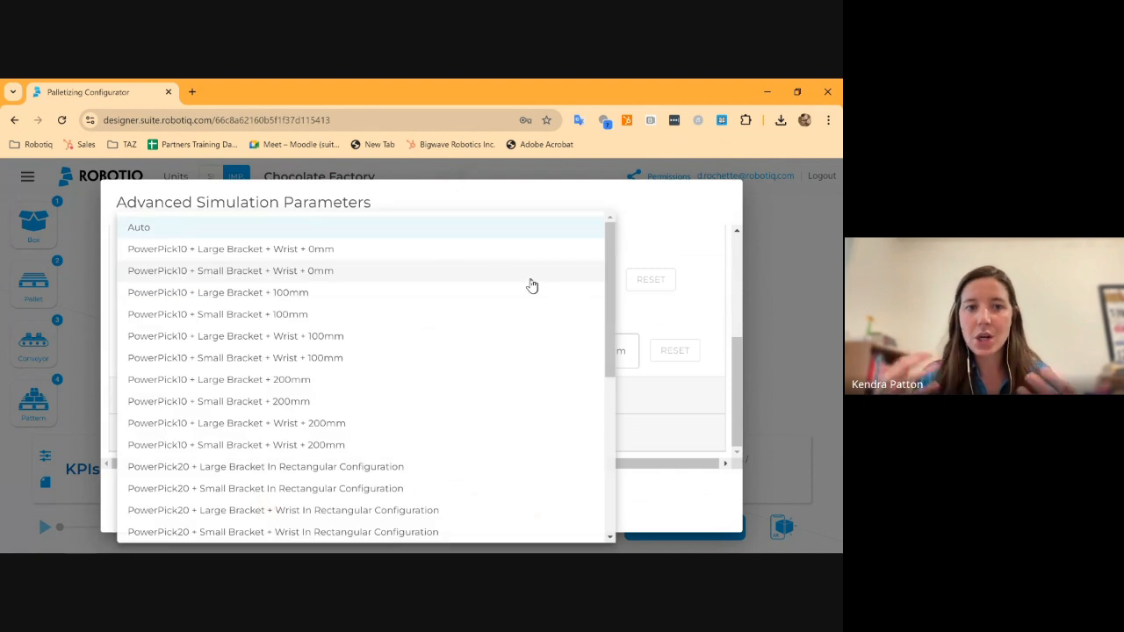
scroll(422, 378, "down", 5)
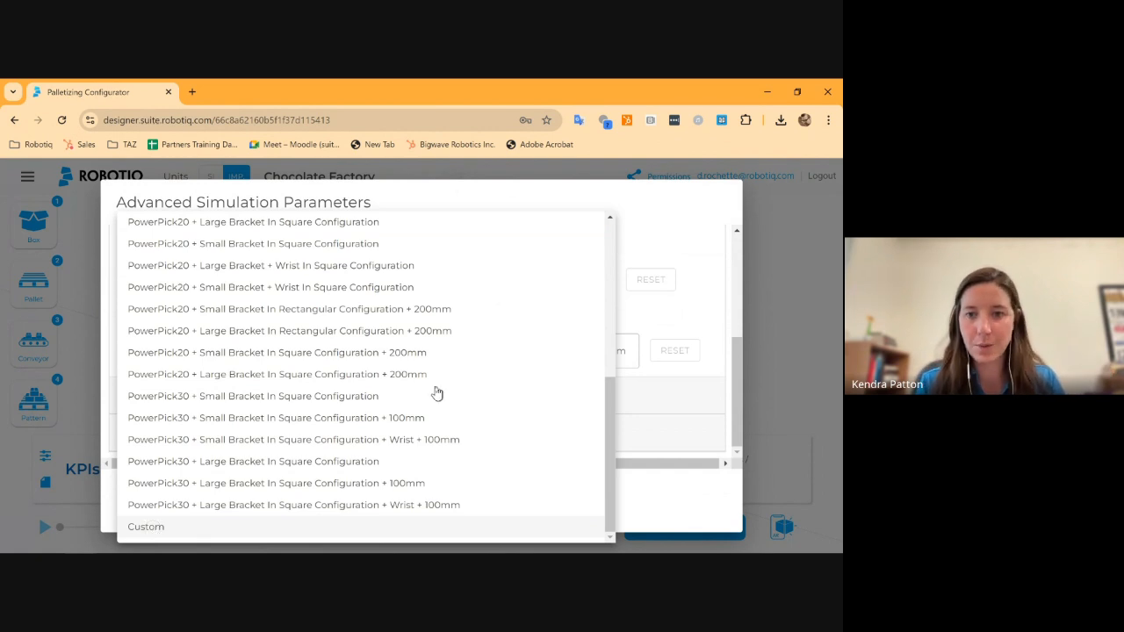
left_click(708, 272)
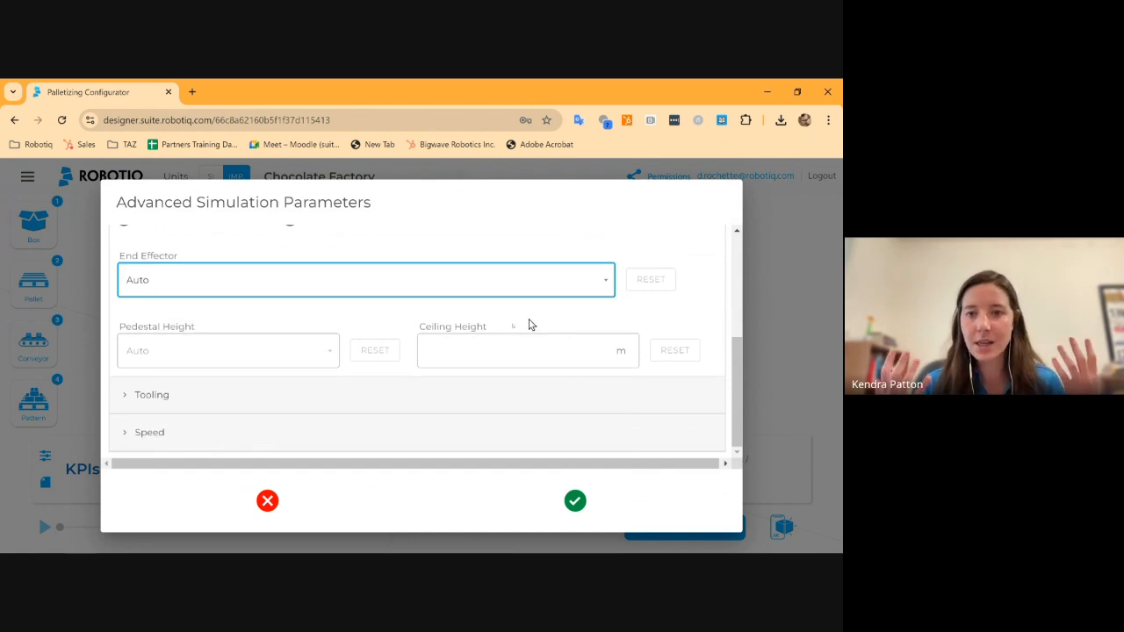
- Review the advanced tooling parameters for pick orientation and gripper angles, and the speed parameters for grip delays, speeds and accelerations
left_click(126, 398)
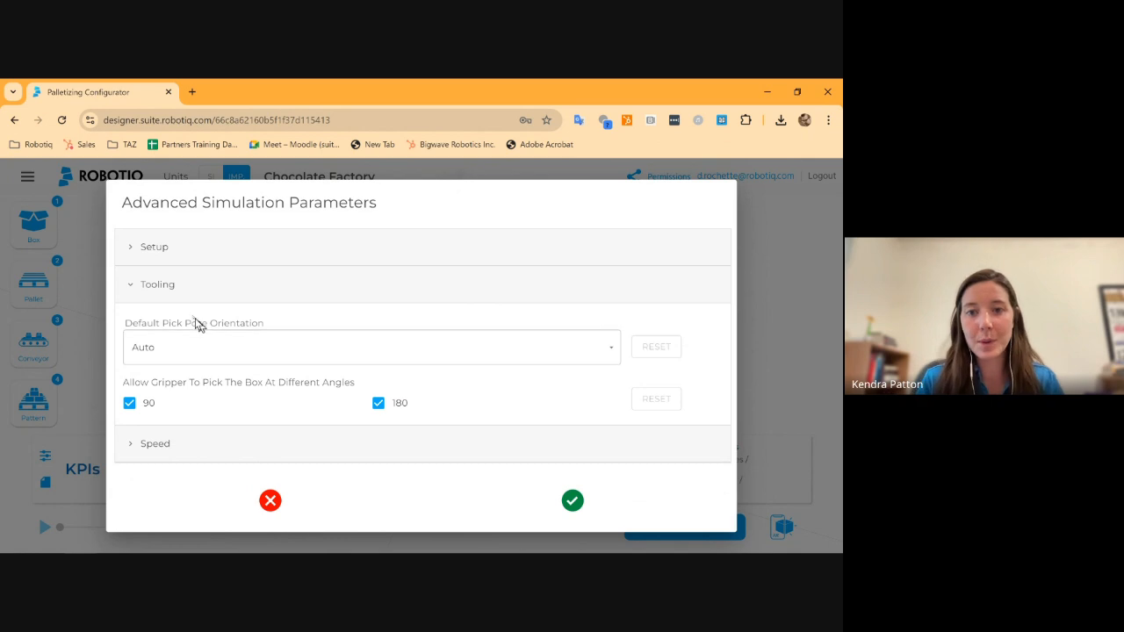
left_click(135, 289)
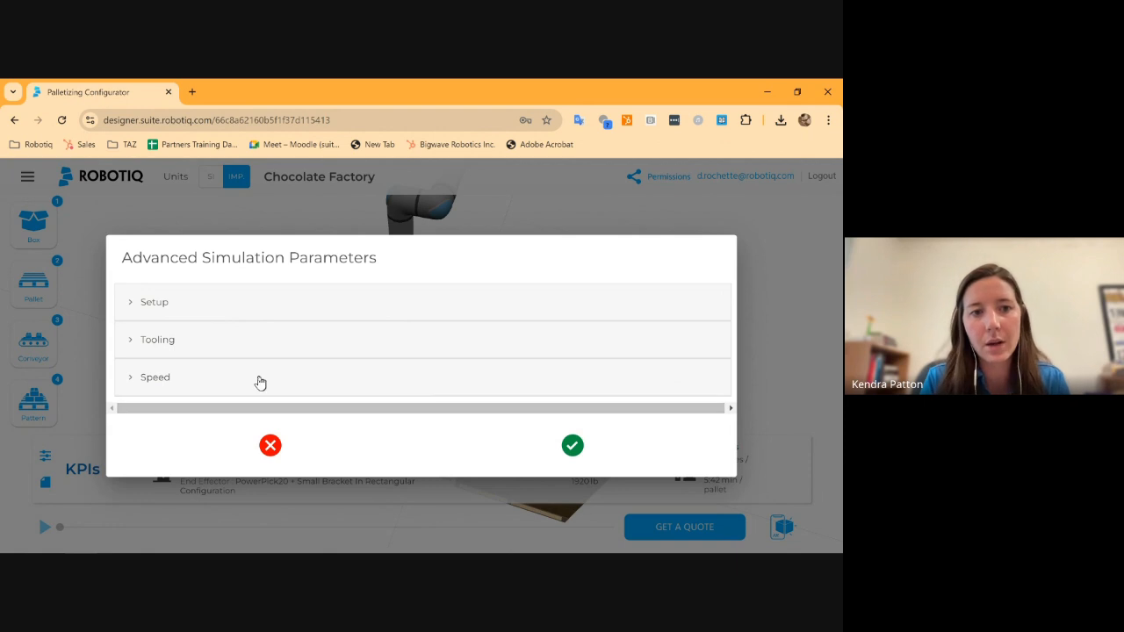
left_click(132, 384)
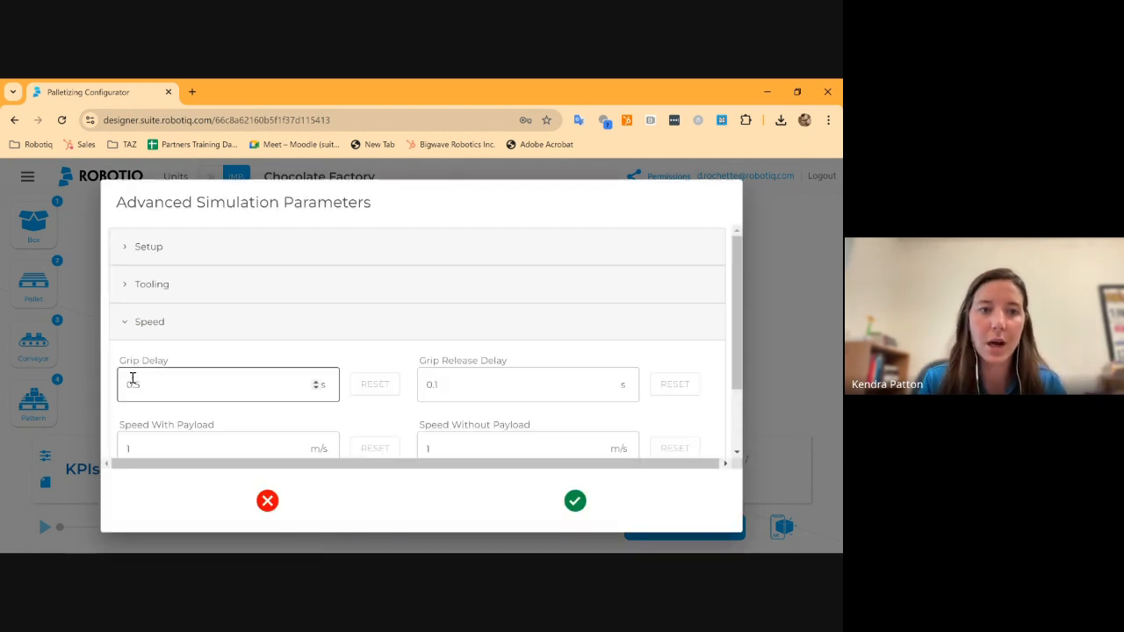
scroll(133, 378, "down", 1)
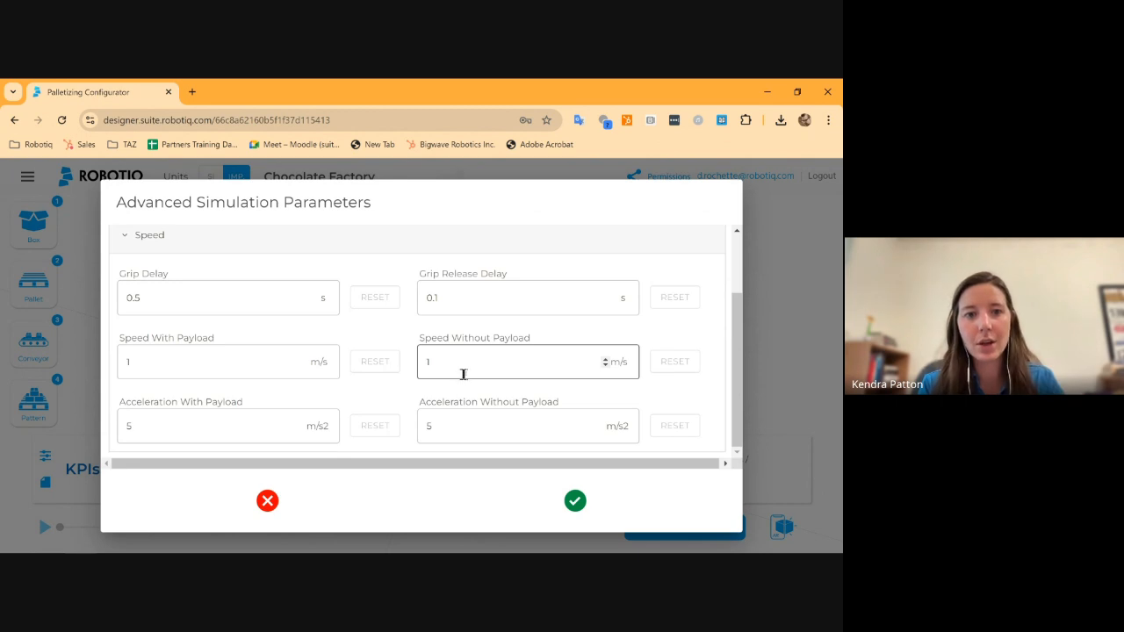
- Set the speed without payload to 3 m/s, save the advanced simulation parameters and rerun the palletizing simulation
double_click(605, 358)
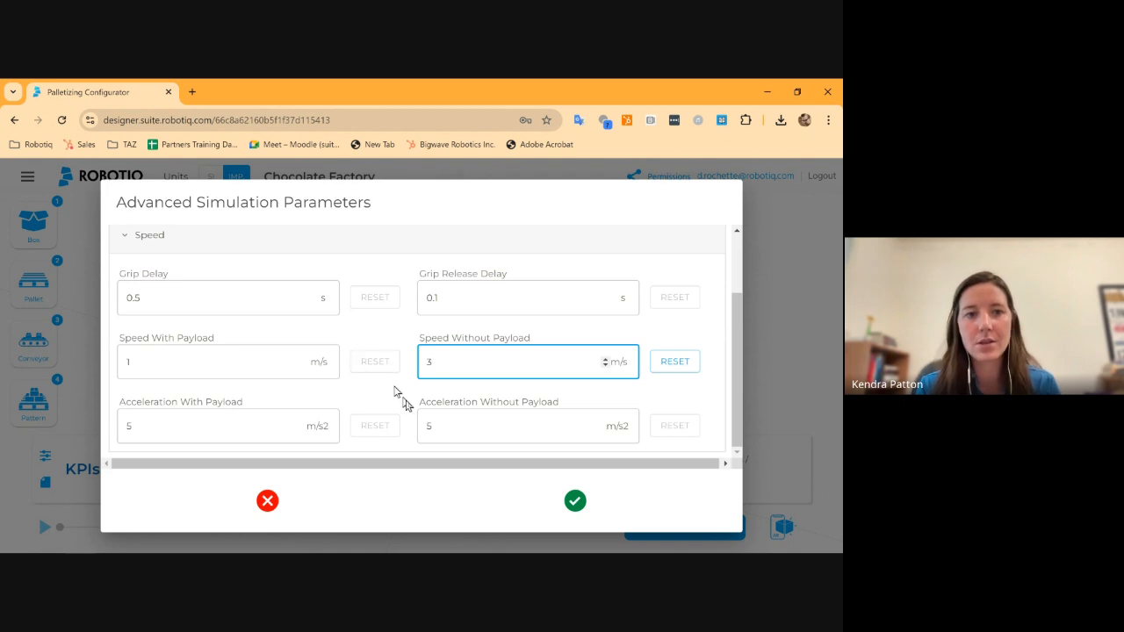
left_click(575, 502)
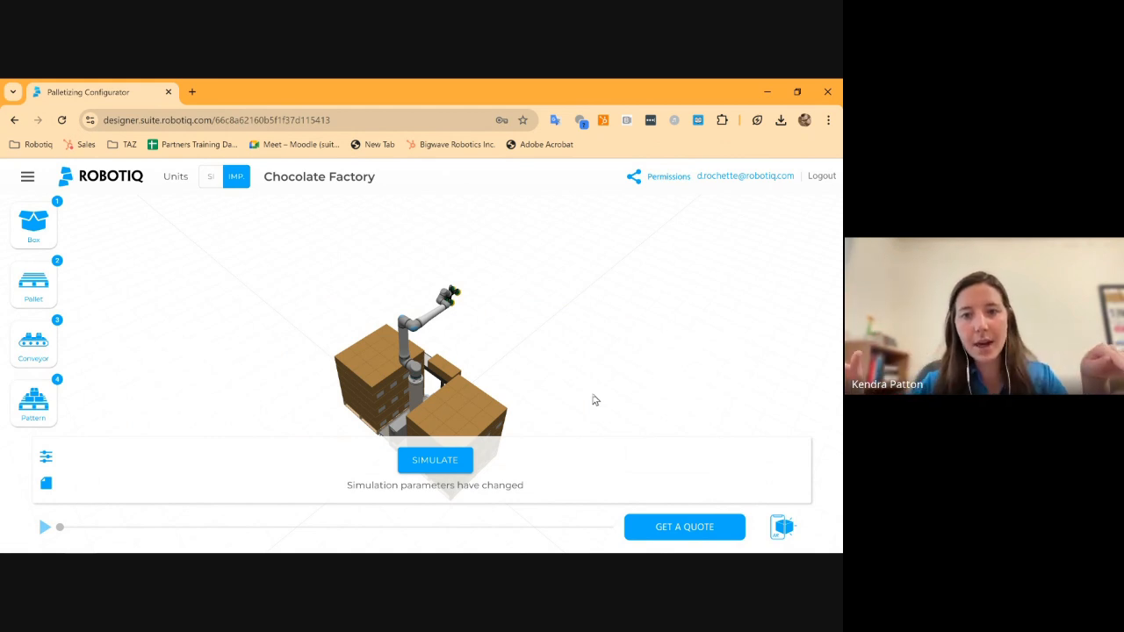
left_click(416, 471)
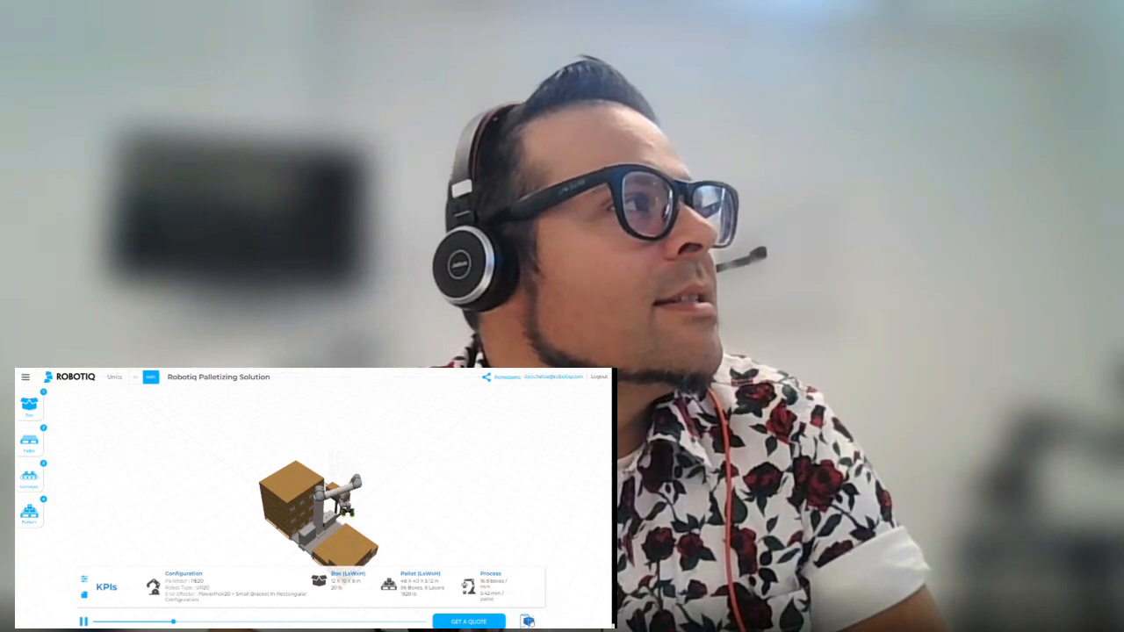
- View the augmented reality option for seeing the palletizing solution in the factory, including its QR code for mobile scanning
left_click(528, 621)
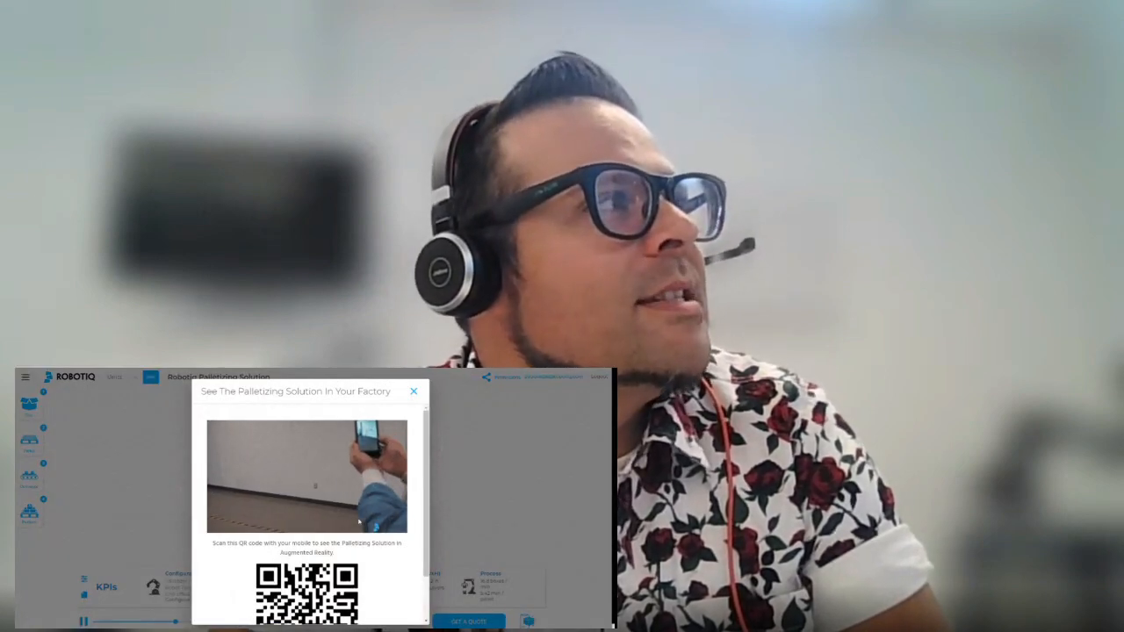
scroll(360, 518, "down", 1)
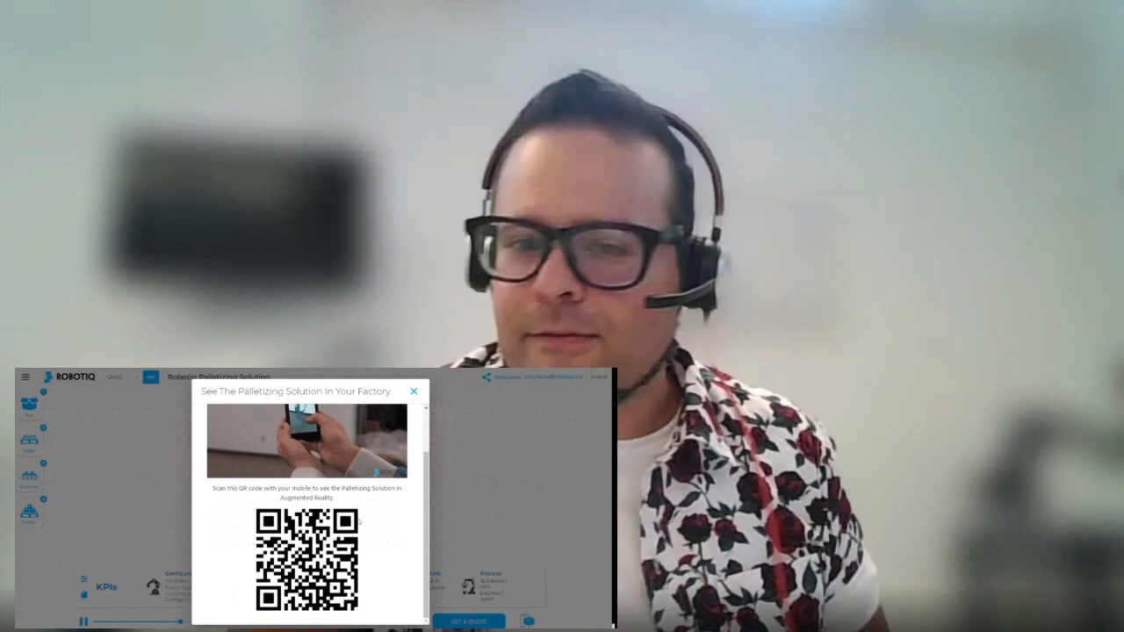
scroll(358, 522, "up", 1)
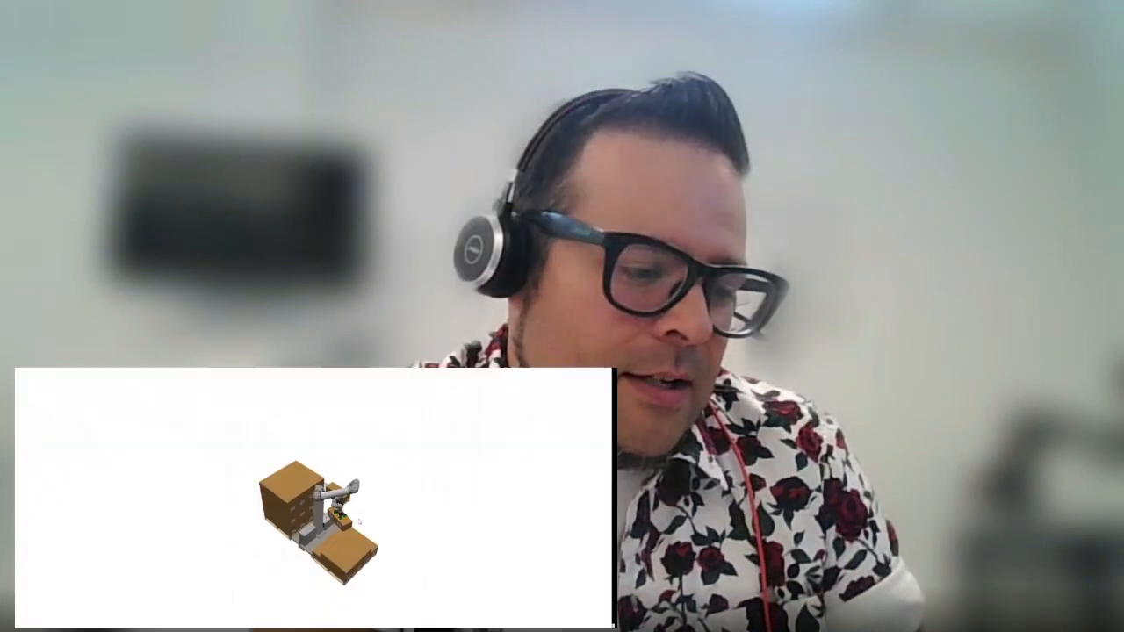